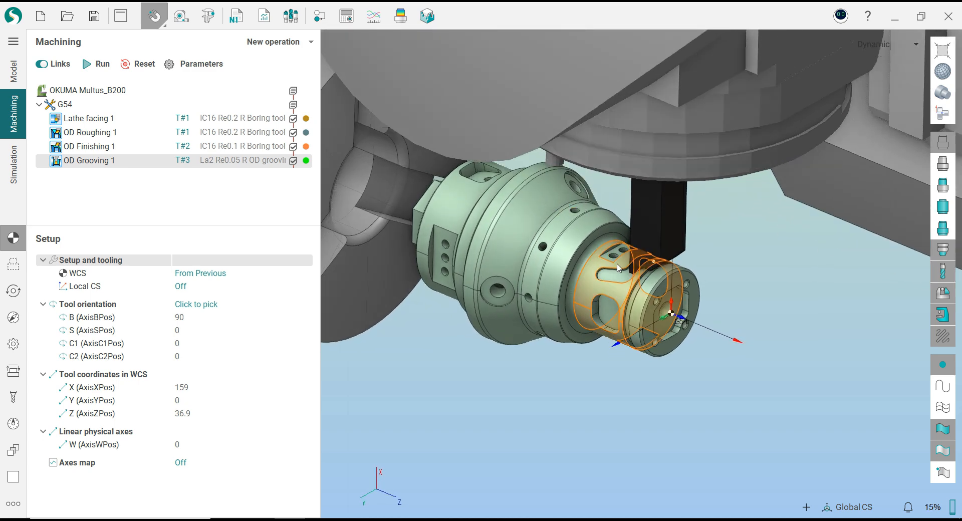
- Add a 2D contouring operation after the OD grooving operation
scroll(615, 248, up, 3)
scroll(616, 243, down, 3)
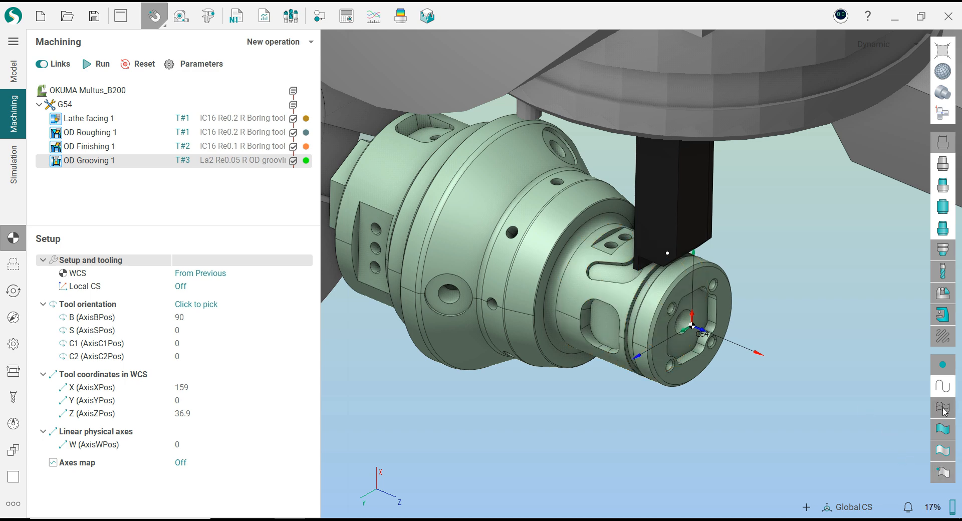
scroll(574, 227, down, 1)
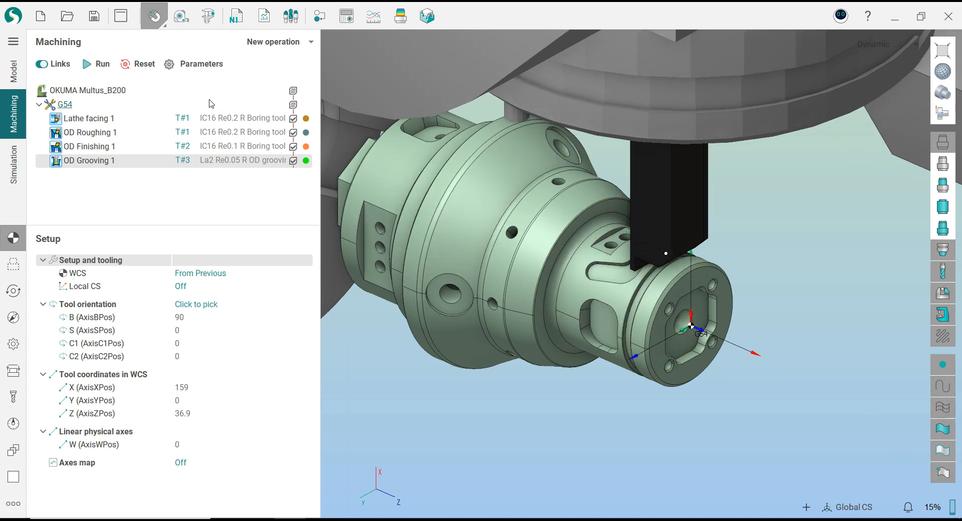
click(310, 42)
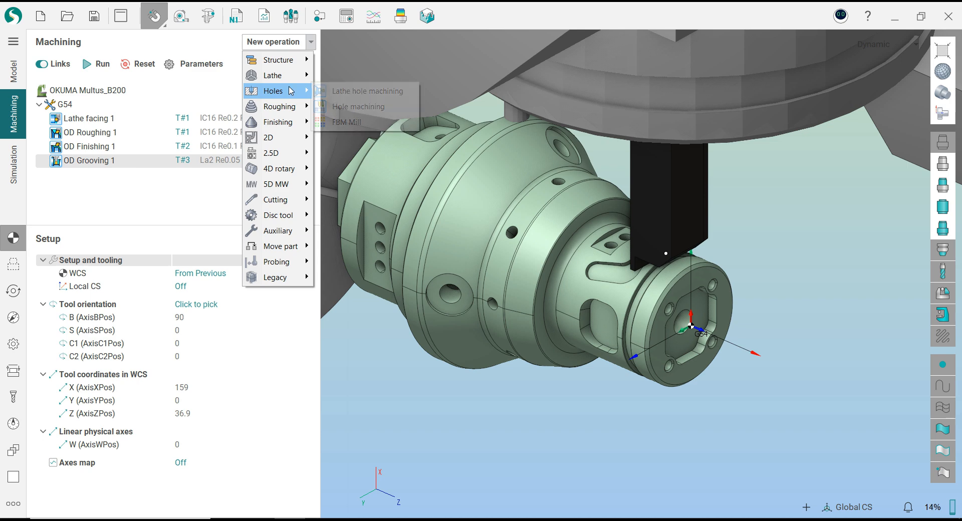
mouse_move(292, 137)
click(363, 168)
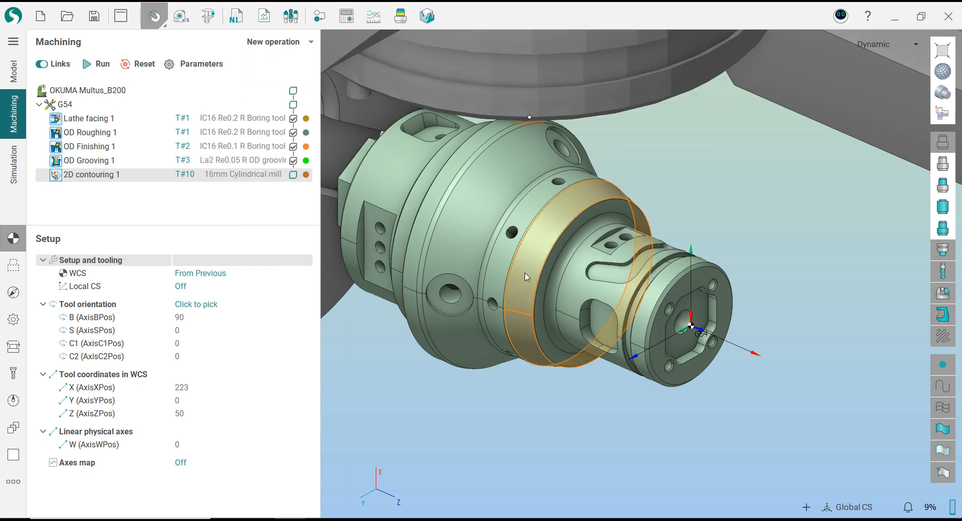
- Assign the Flat End Mill D8 from the Mill Turn mm library to the 2D contouring operation
click(13, 380)
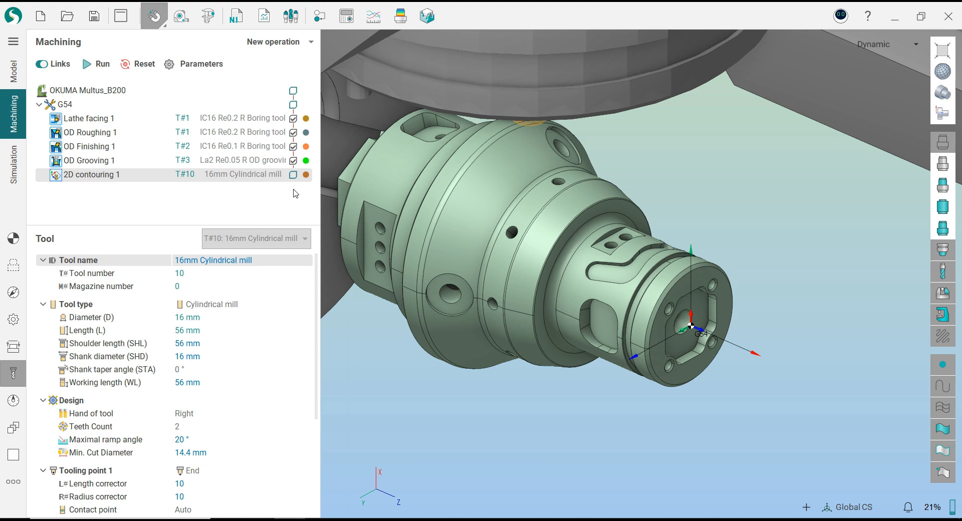
click(281, 239)
drag(318, 78, 283, 42)
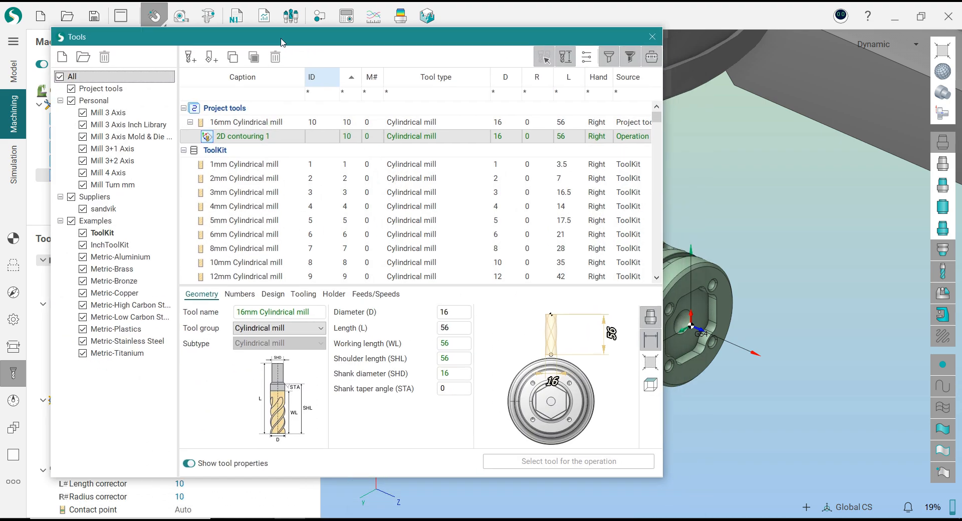
click(121, 185)
click(236, 122)
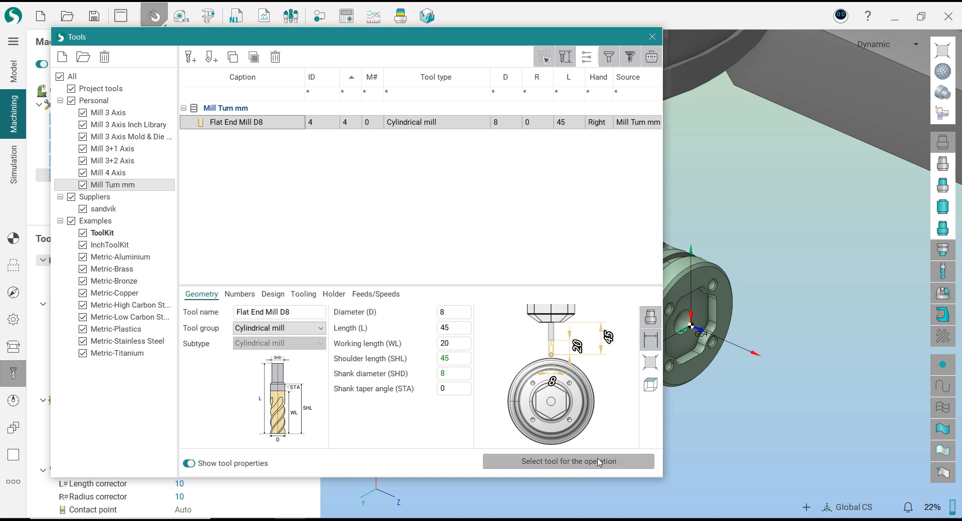
click(600, 462)
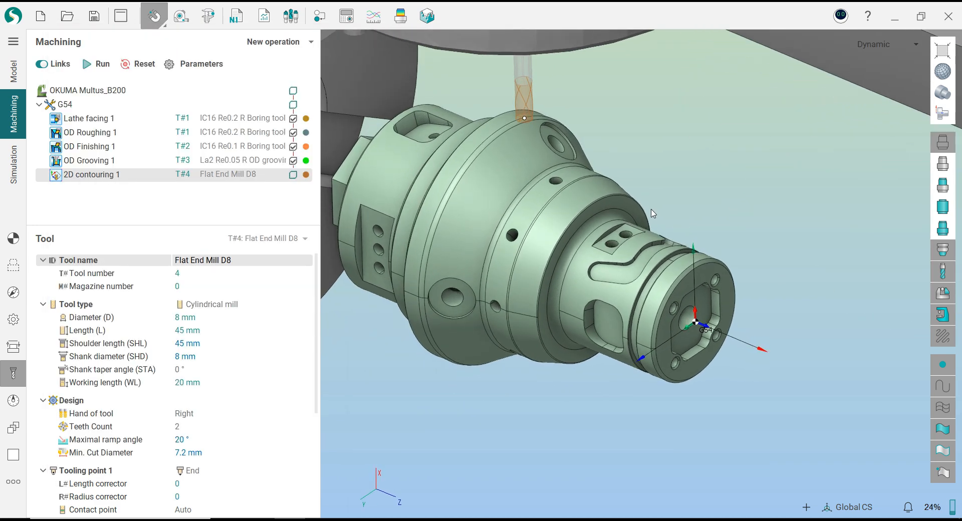
- Align the tool orientation to the small flat face with two holes on the shaft
scroll(646, 226, up, 2)
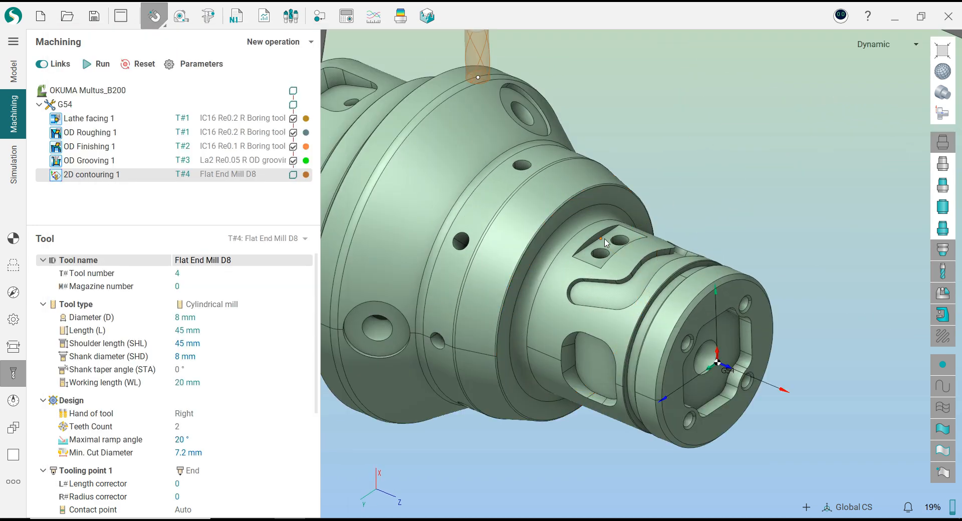
click(13, 238)
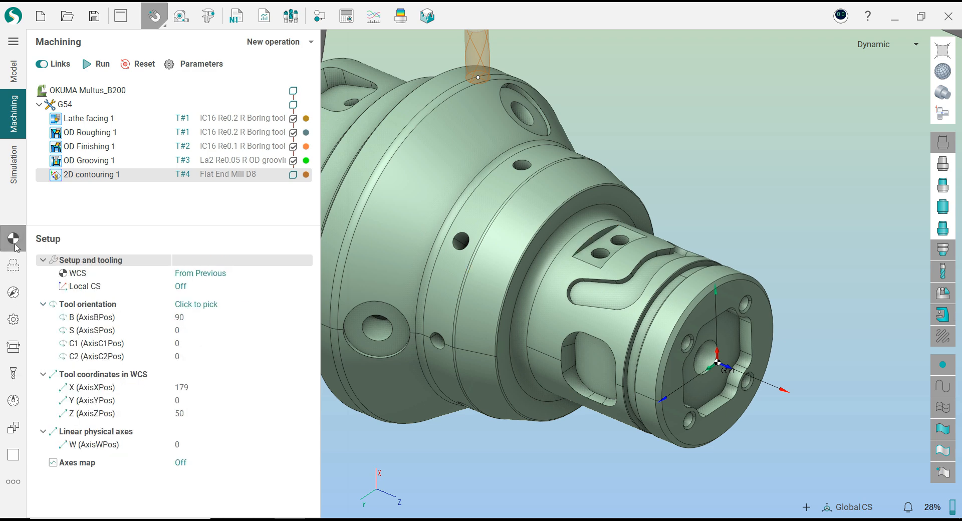
click(302, 306)
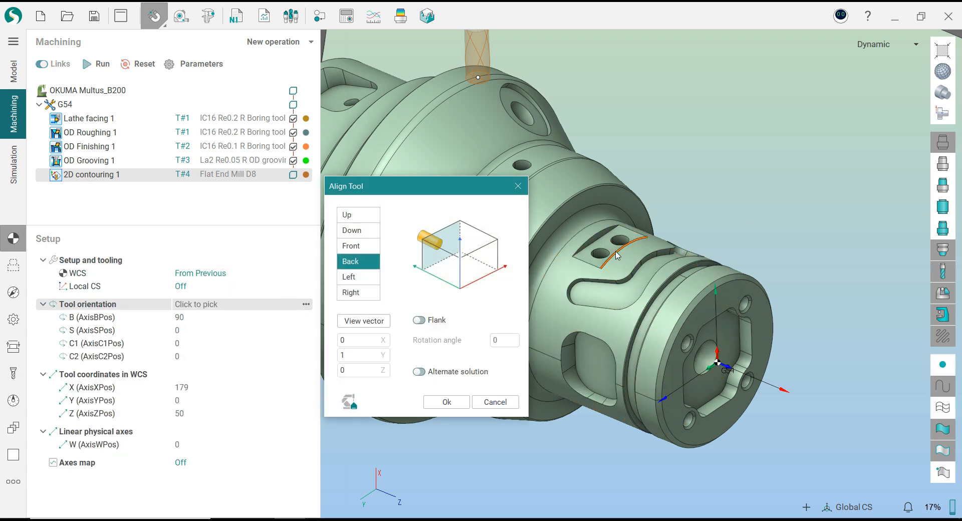
click(461, 404)
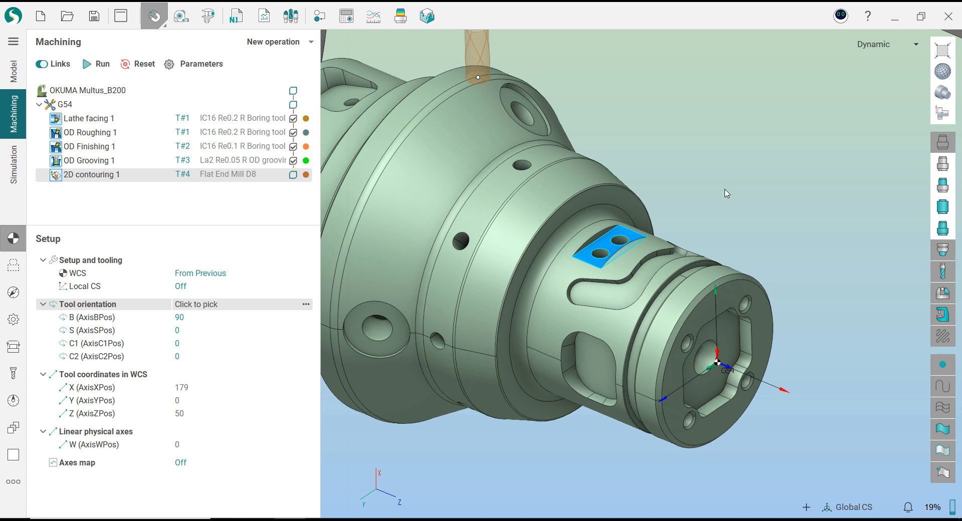
- Add the two opposite long edges of the two-hole flat as curves in the job assignment
click(20, 271)
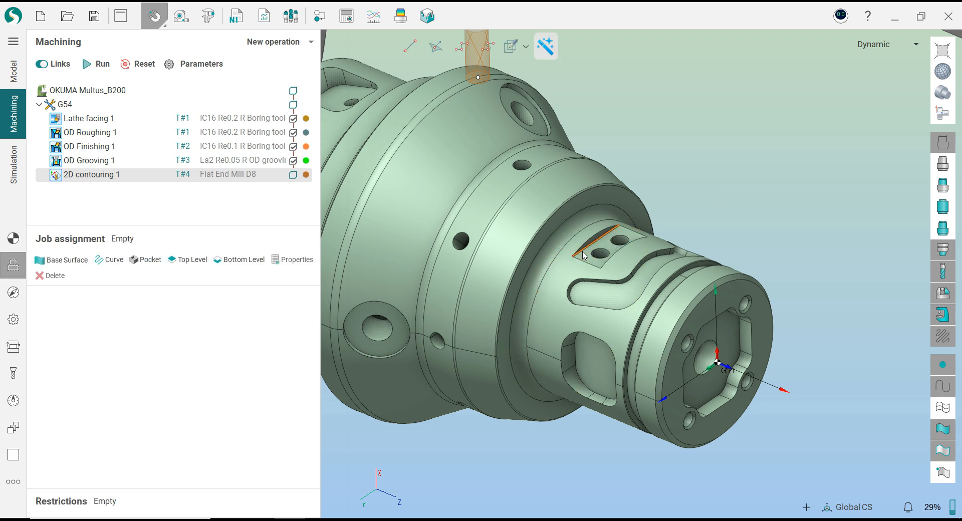
middle_drag(612, 236, 682, 263)
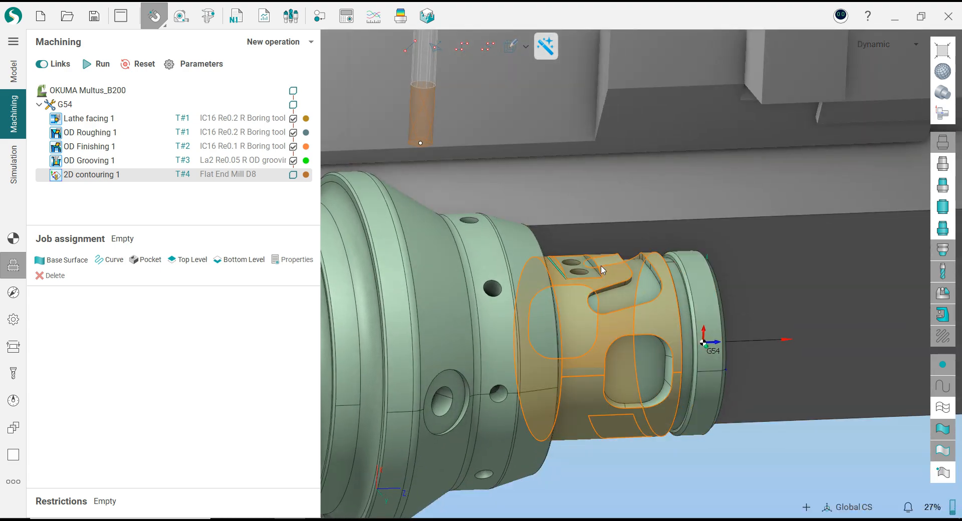
click(591, 266)
middle_drag(576, 278, 497, 307)
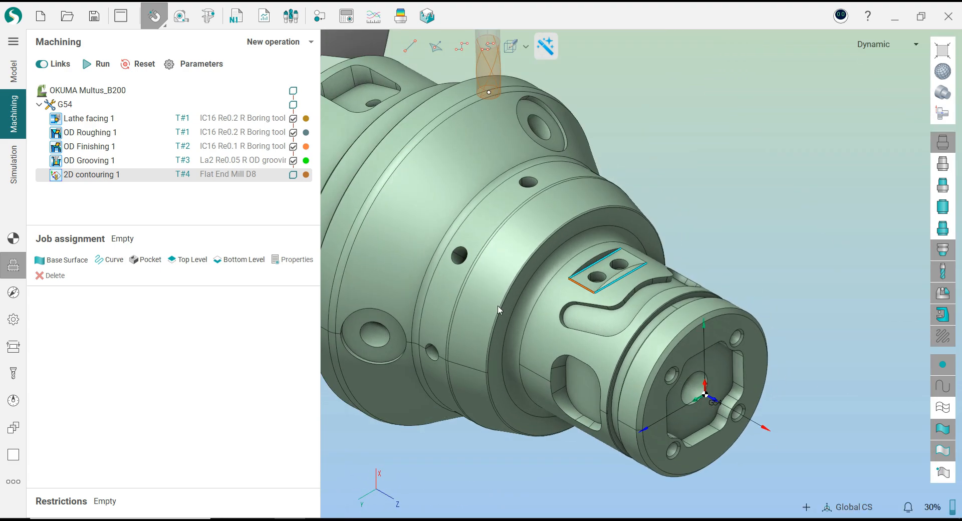
click(105, 268)
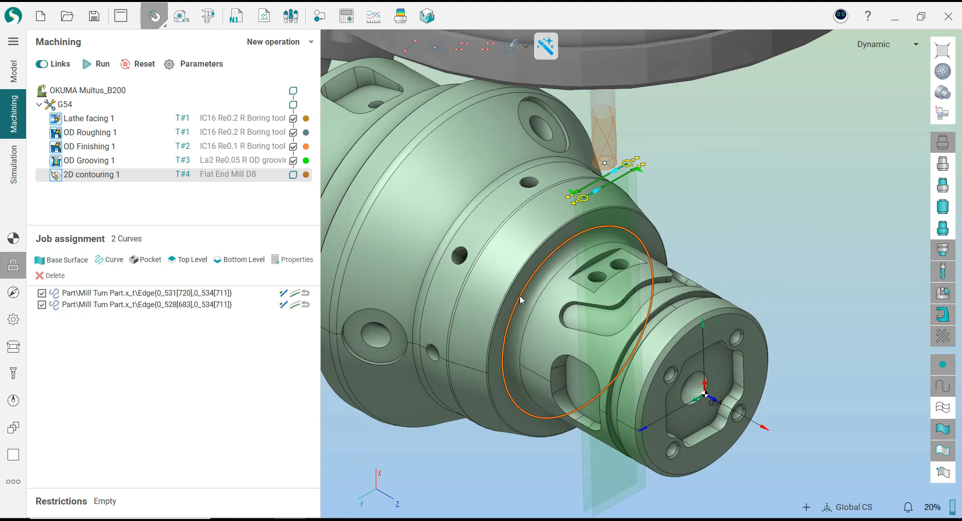
- Assign the two-hole flat as the bottom level and the surrounding cylindrical face as the top level
click(583, 282)
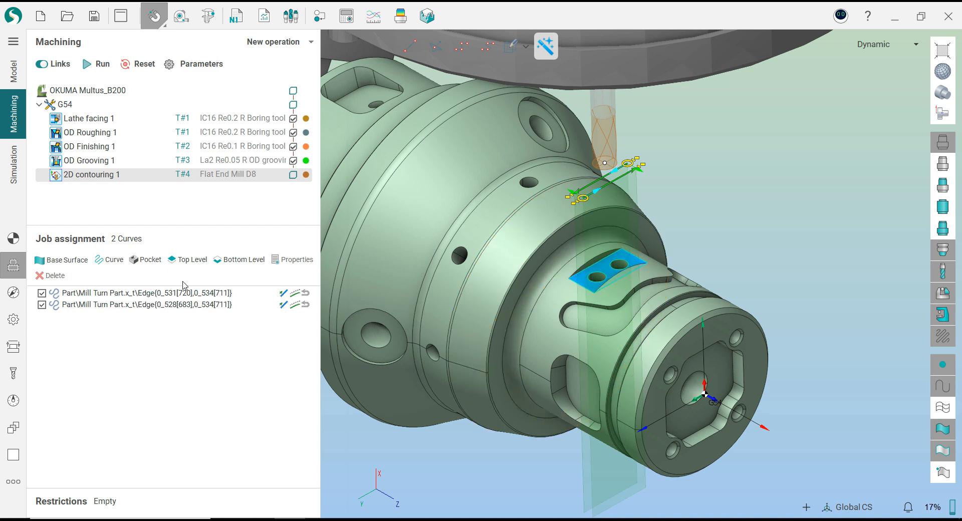
click(231, 265)
click(646, 305)
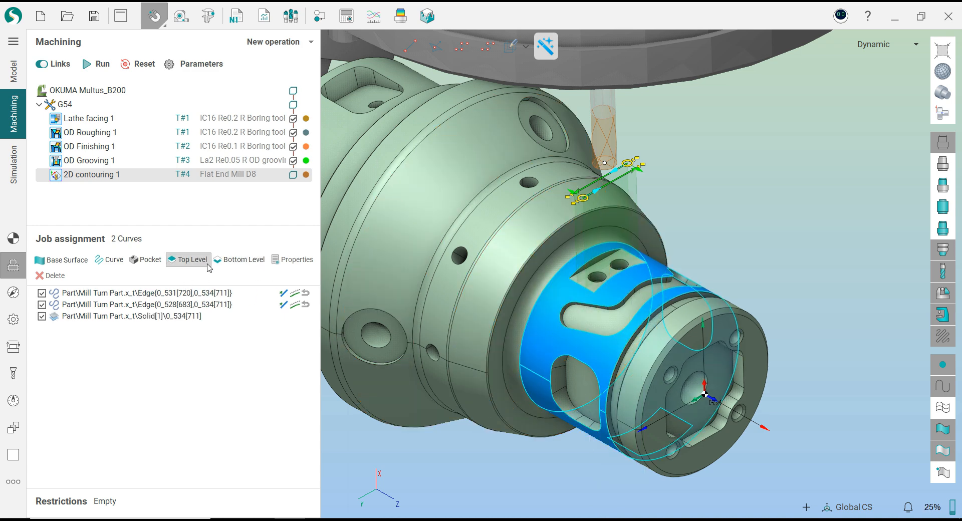
click(193, 259)
scroll(621, 285, up, 3)
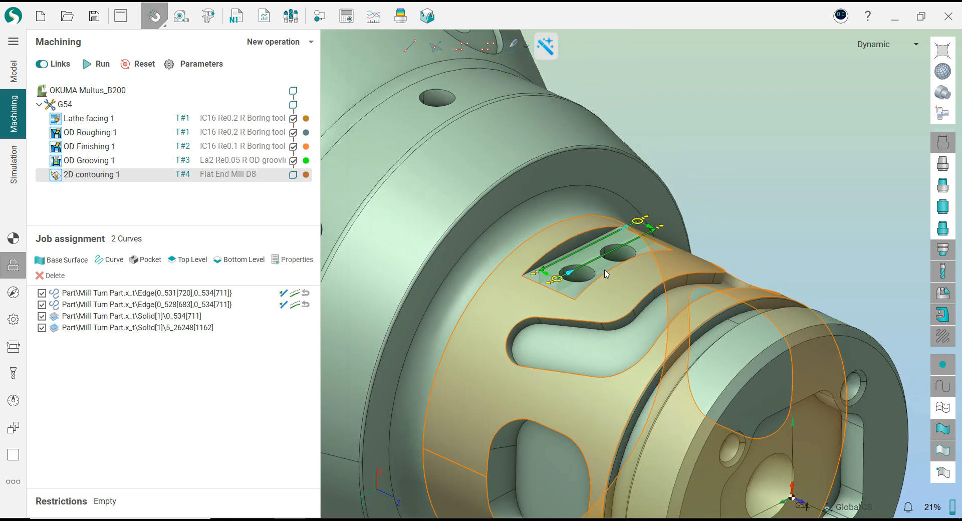
- Extend both contour curves in a straight line past the ends of the two-hole flat
drag(533, 273, 517, 282)
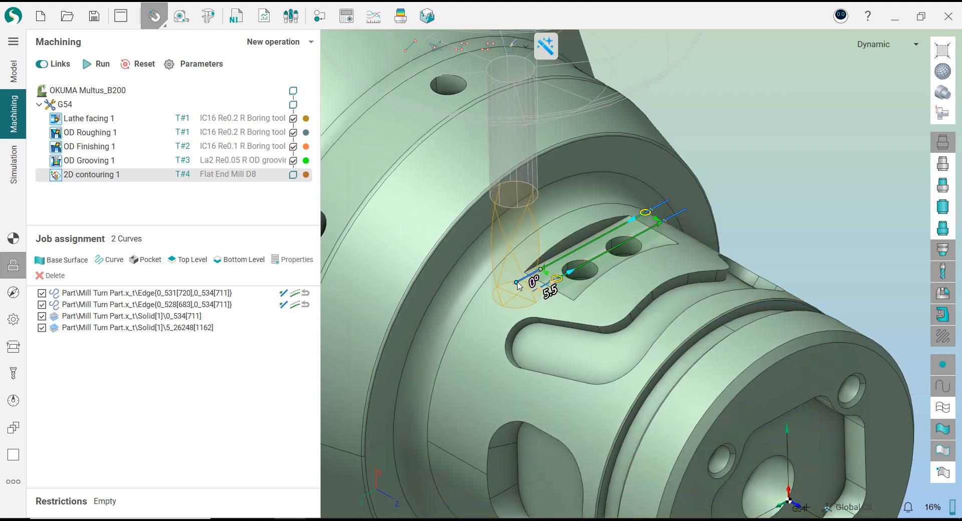
click(544, 293)
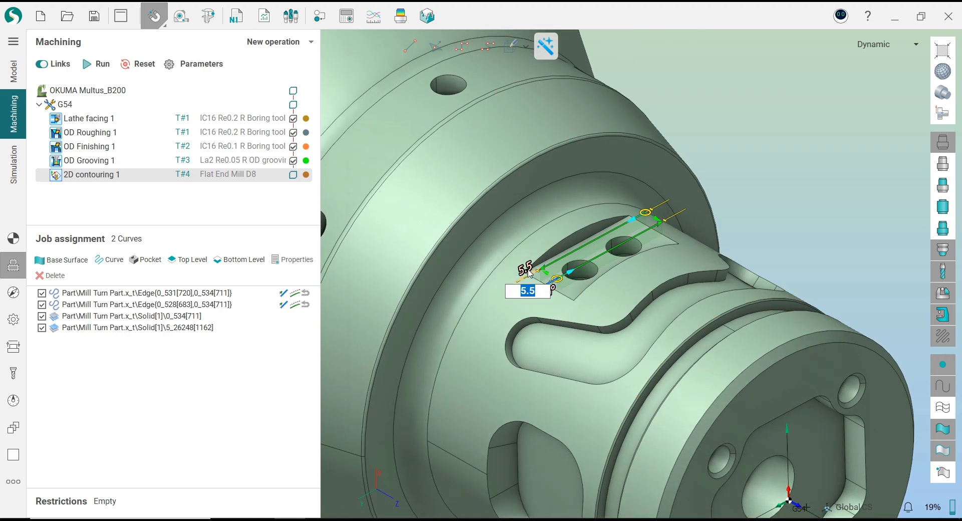
click(786, 213)
mouse_move(499, 294)
middle_down()
mouse_move(459, 271)
mouse_move(514, 275)
mouse_move(493, 302)
middle_up()
click(789, 238)
middle_drag(624, 281, 638, 274)
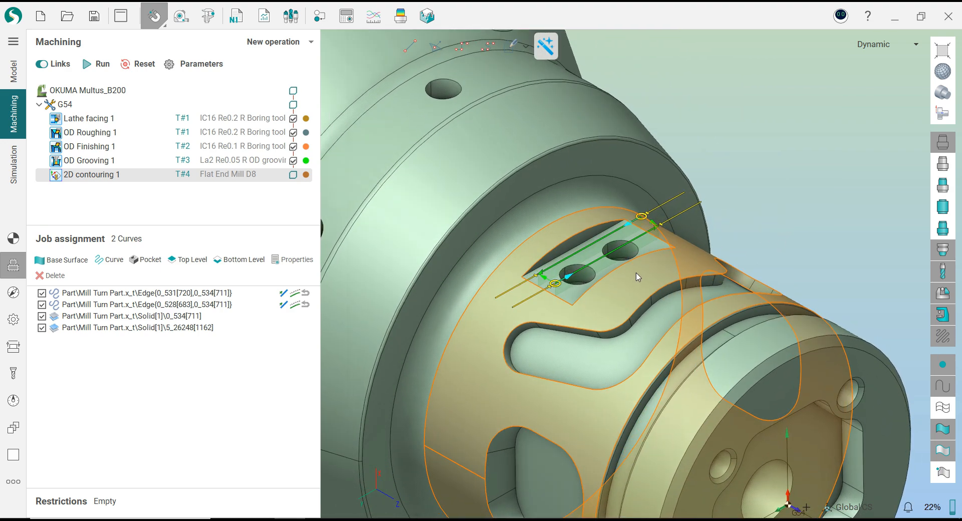
- Set the depth of cut to a count of 2 and allow reverse direction in the contouring strategy
click(15, 300)
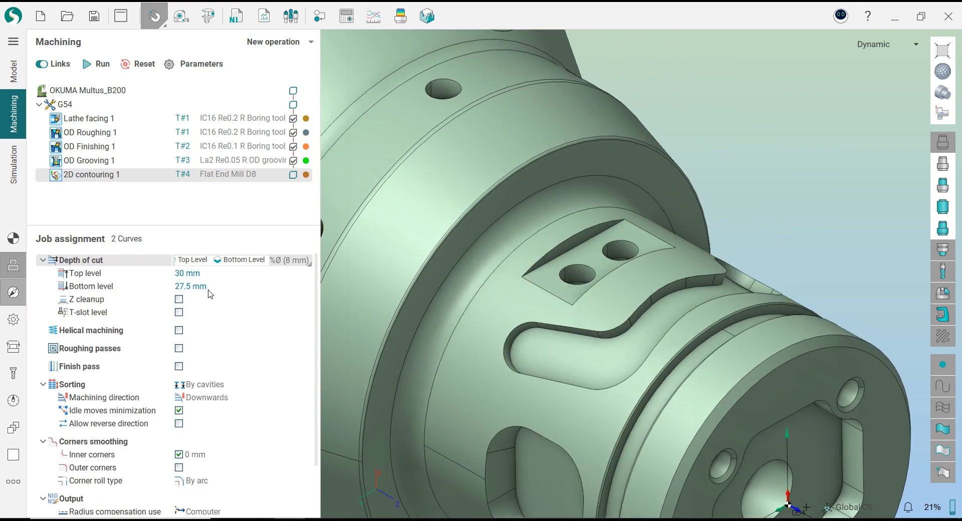
click(279, 269)
click(273, 285)
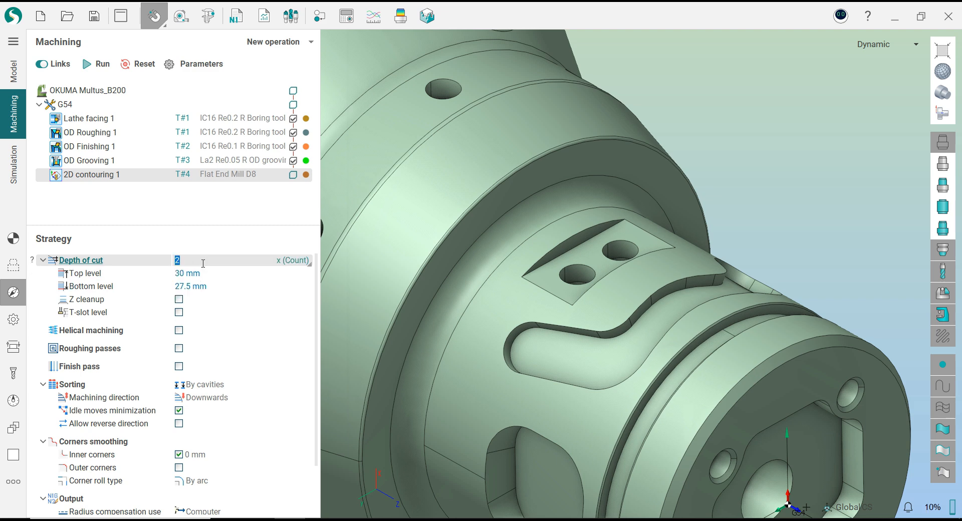
click(178, 423)
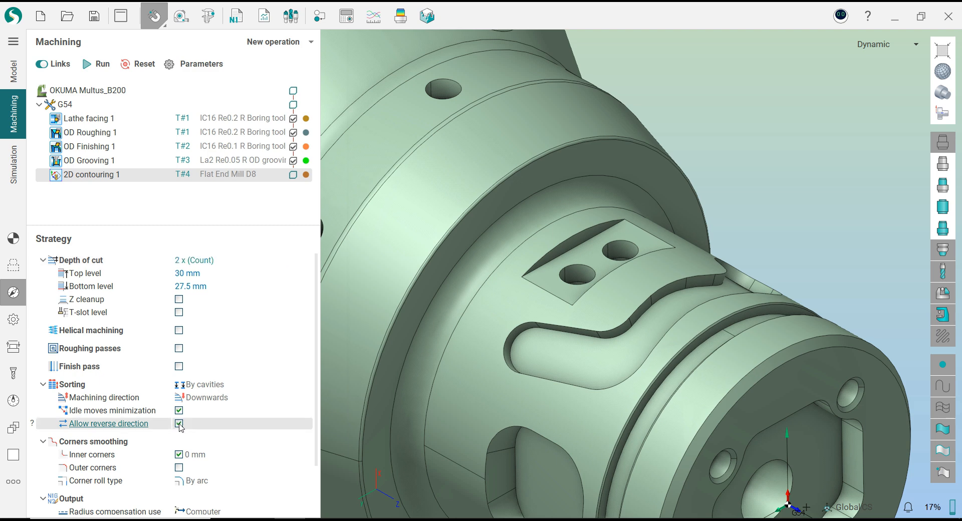
- Set the part check tolerance to 0.01 mm and turn off the check for plunges
click(20, 331)
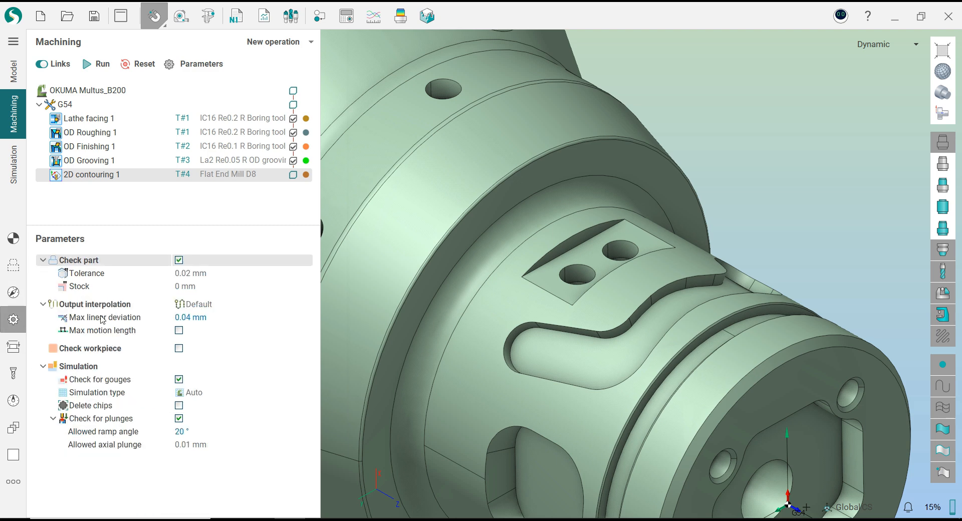
click(195, 274)
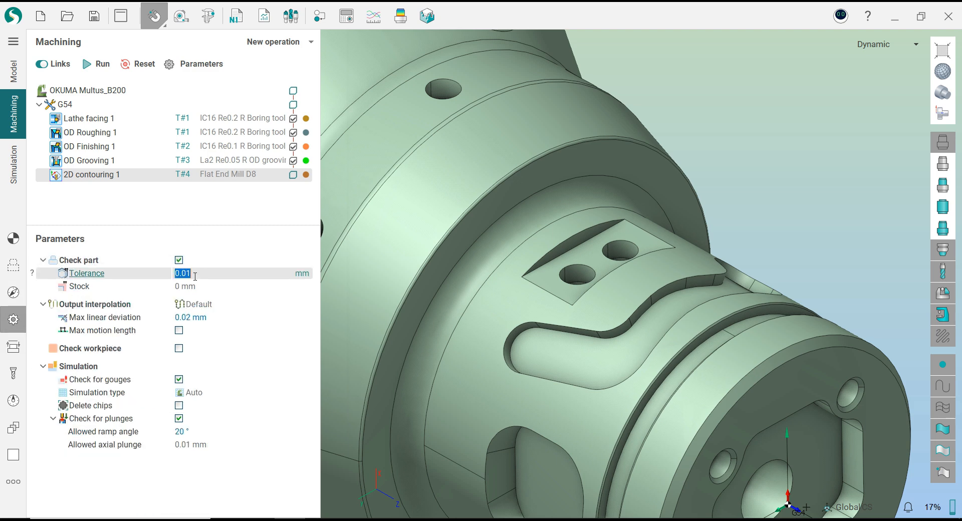
click(179, 418)
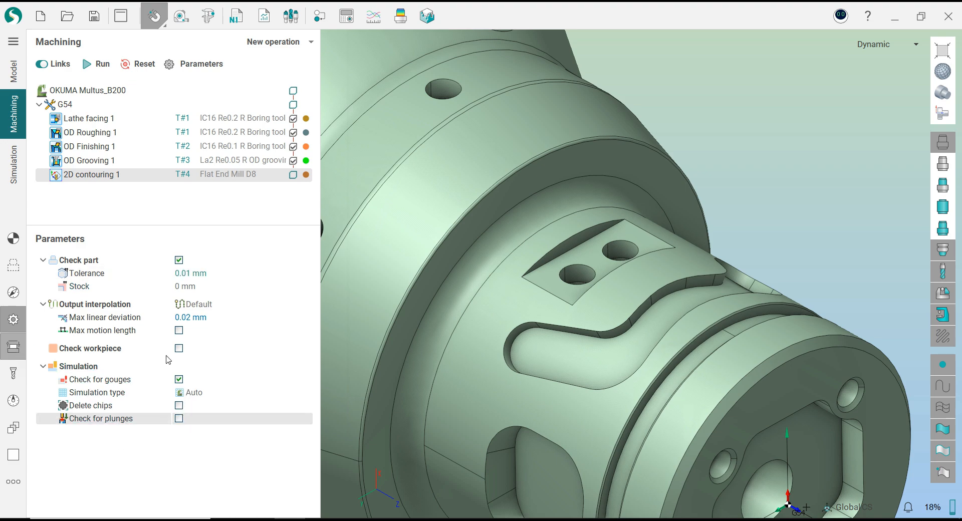
- Set the safe level of the contouring operation to 50 mm from the part
click(13, 347)
scroll(569, 252, down, 8)
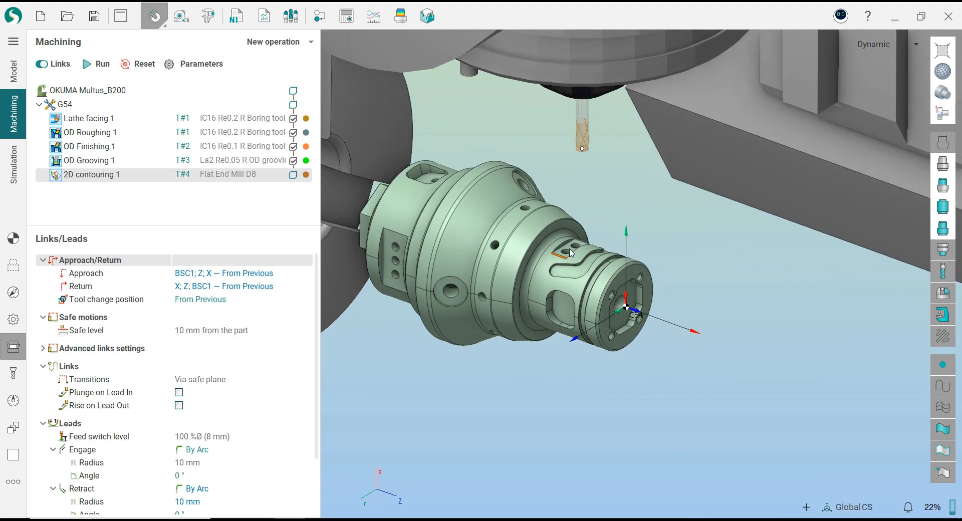
scroll(569, 252, down, 2)
scroll(566, 254, up, 4)
click(205, 331)
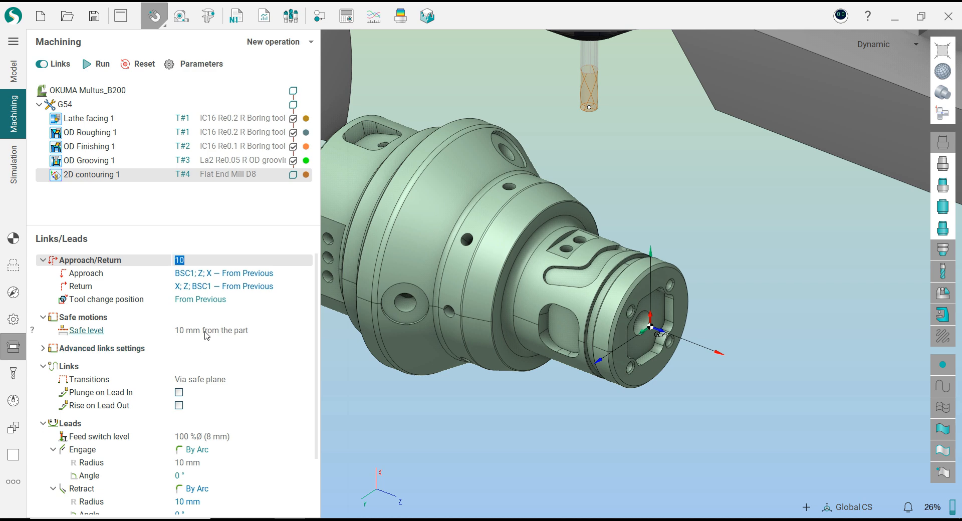
click(267, 331)
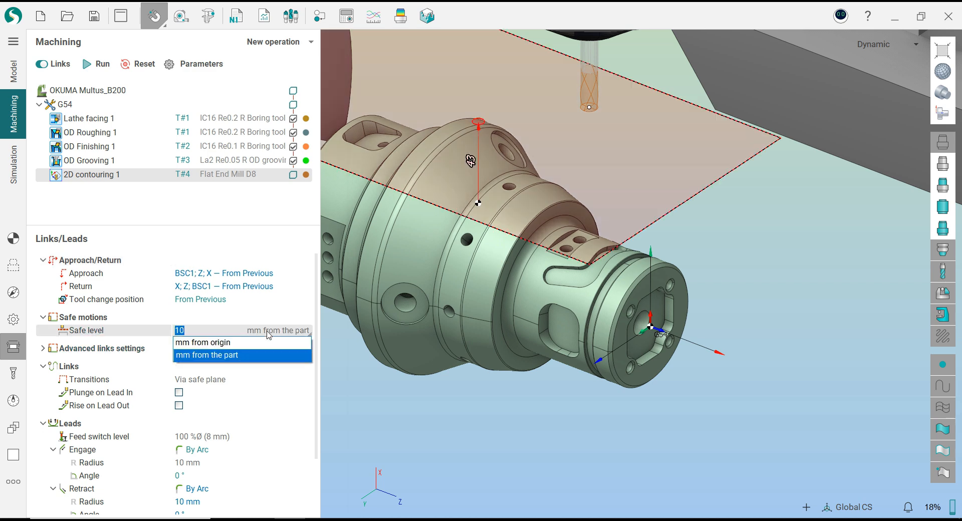
click(191, 330)
text(50)
key(Return)
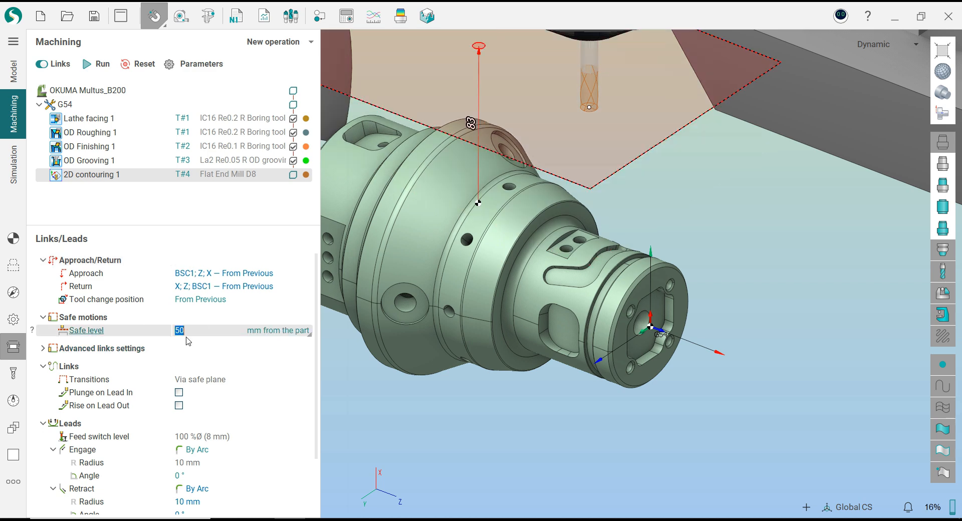
scroll(441, 317, up, 2)
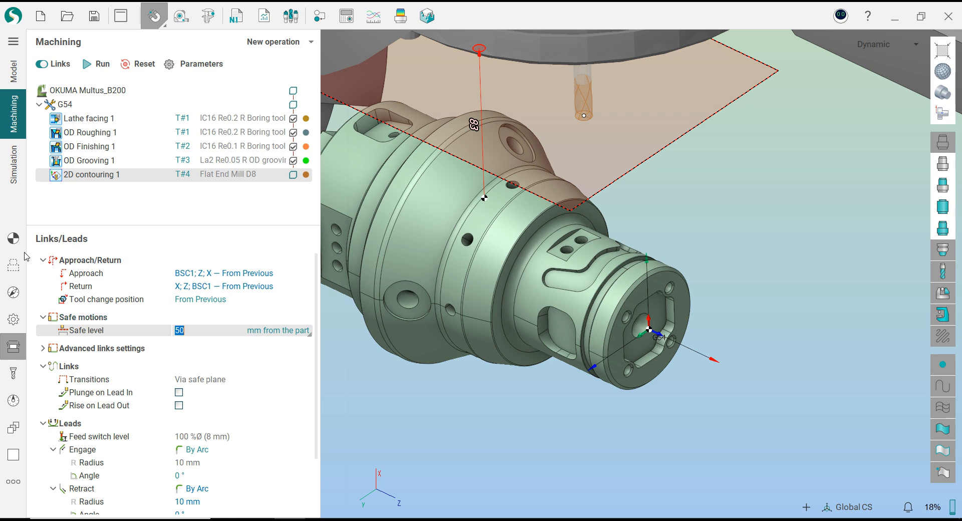
- Calculate the toolpath of the 2D contouring operation
click(14, 238)
click(98, 64)
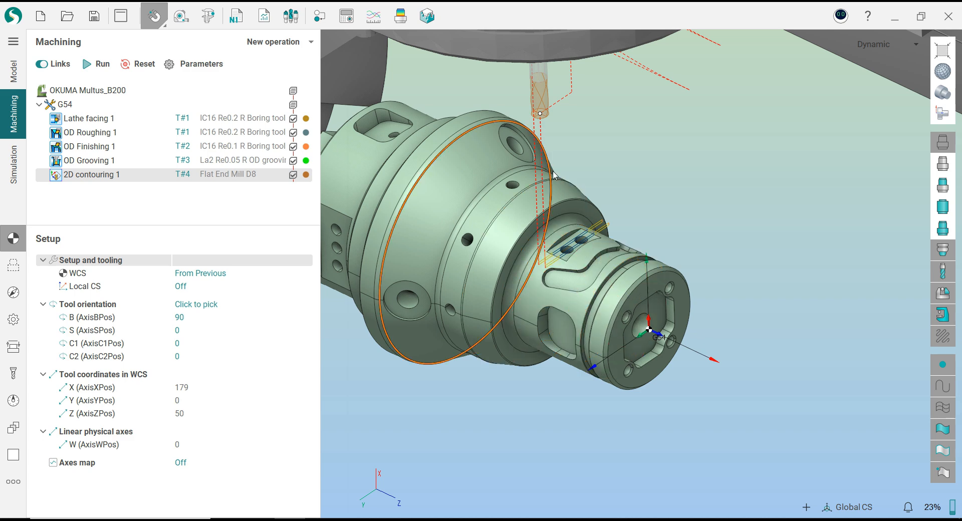
- Set the link transitions of the 2D contouring operation to By level at 35 mm and recalculate its toolpath
click(13, 347)
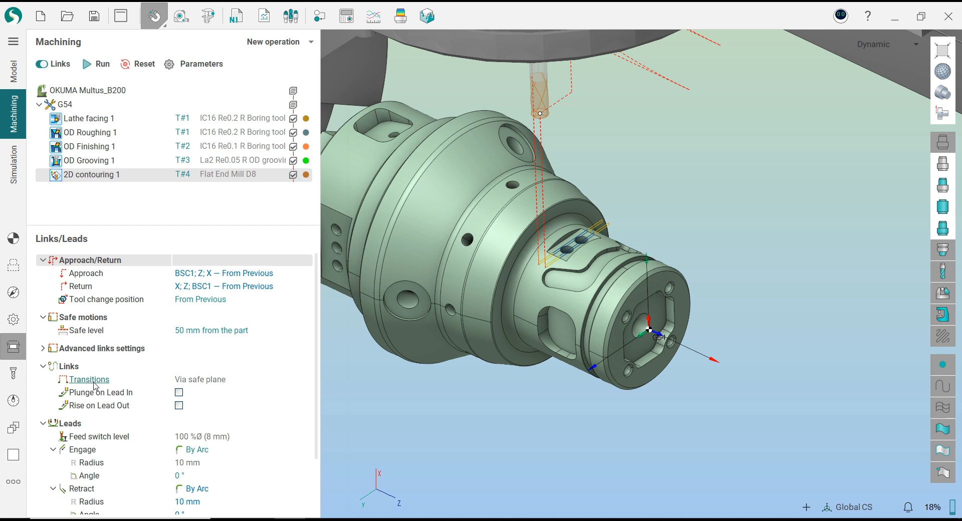
click(210, 382)
click(235, 417)
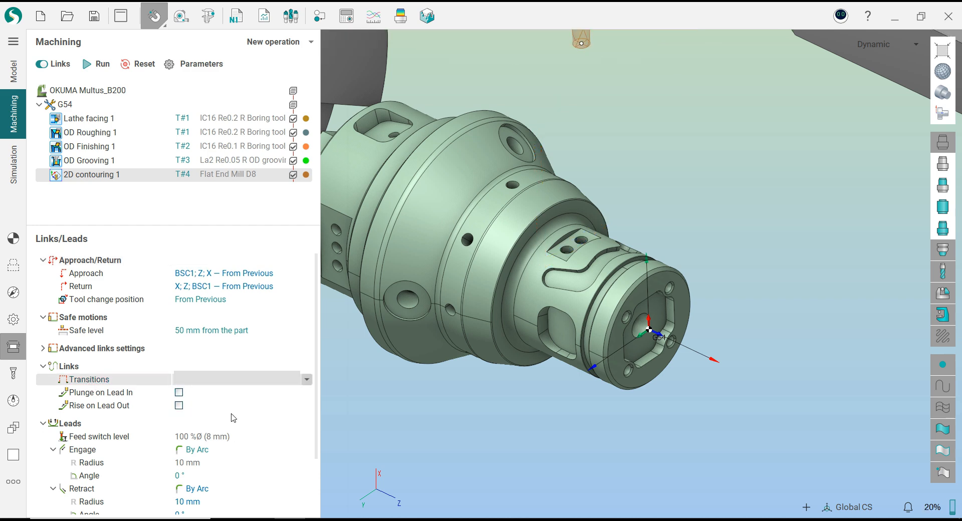
click(204, 394)
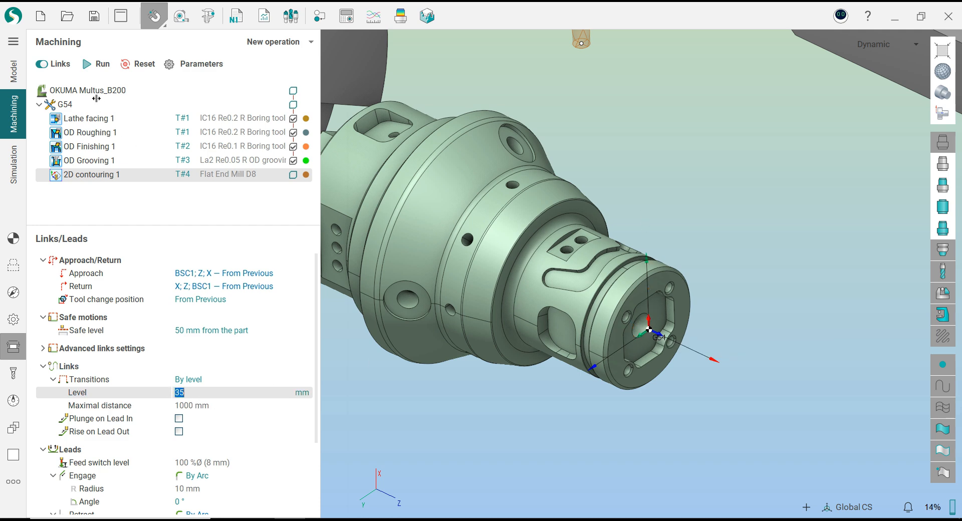
click(97, 70)
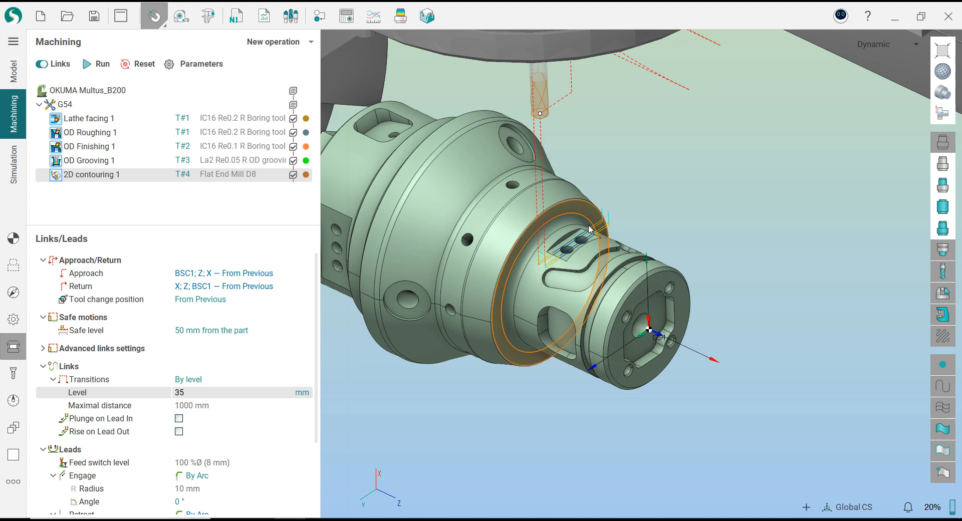
scroll(580, 258, up, 5)
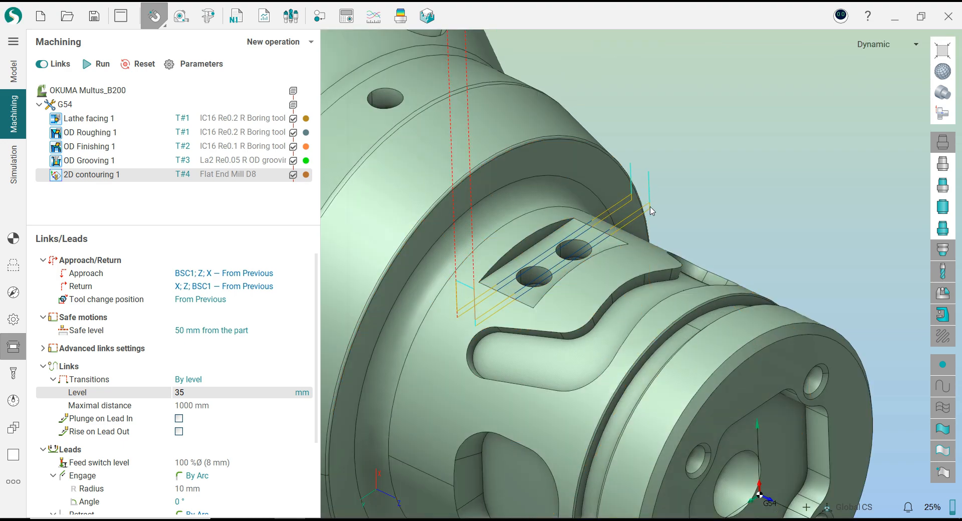
scroll(650, 207, down, 5)
middle_drag(661, 223, 684, 211)
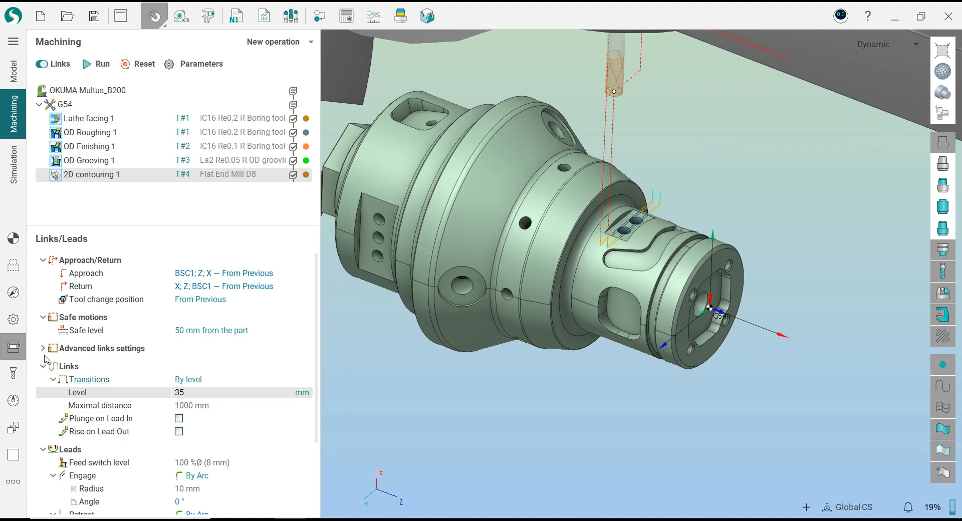
- Simulate the 2D contouring operation on the turned stock, raising the movement speed, and inspect how the flat is cut
click(14, 319)
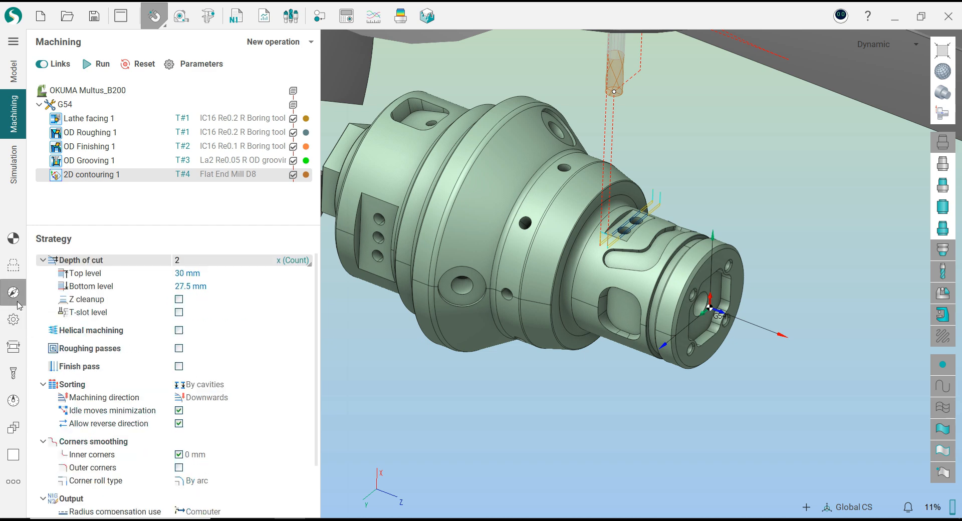
click(24, 318)
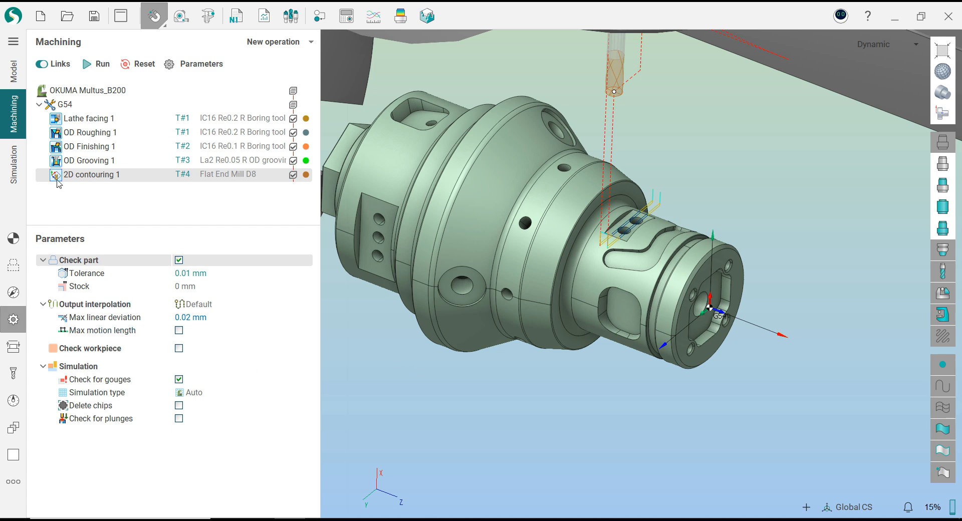
click(22, 168)
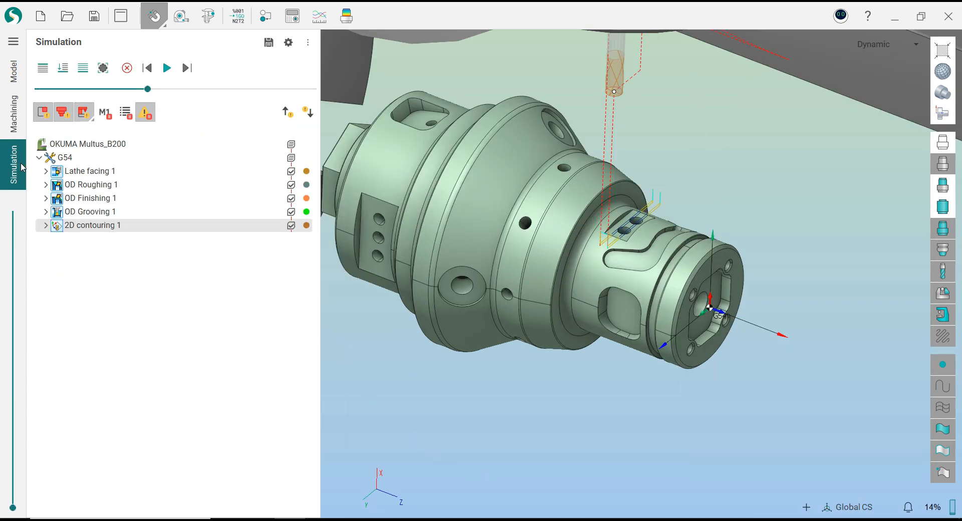
click(66, 76)
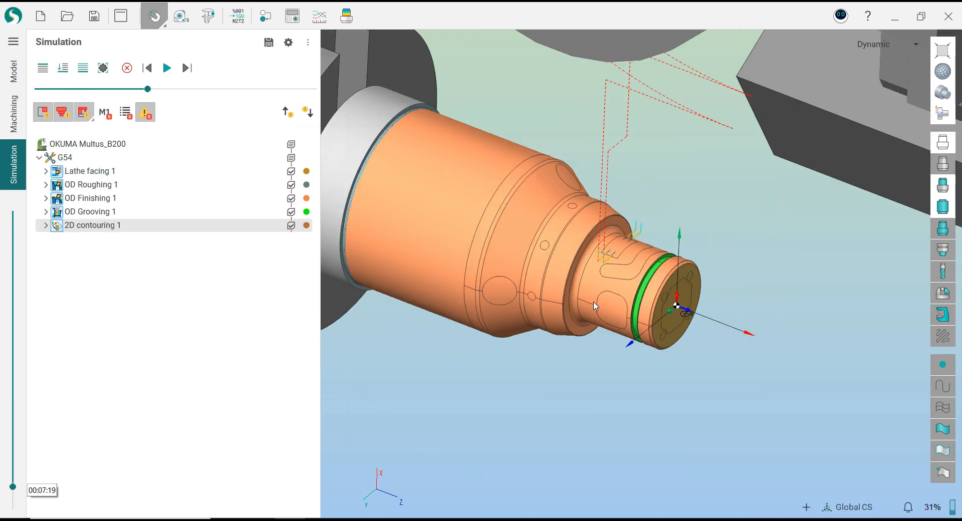
click(170, 70)
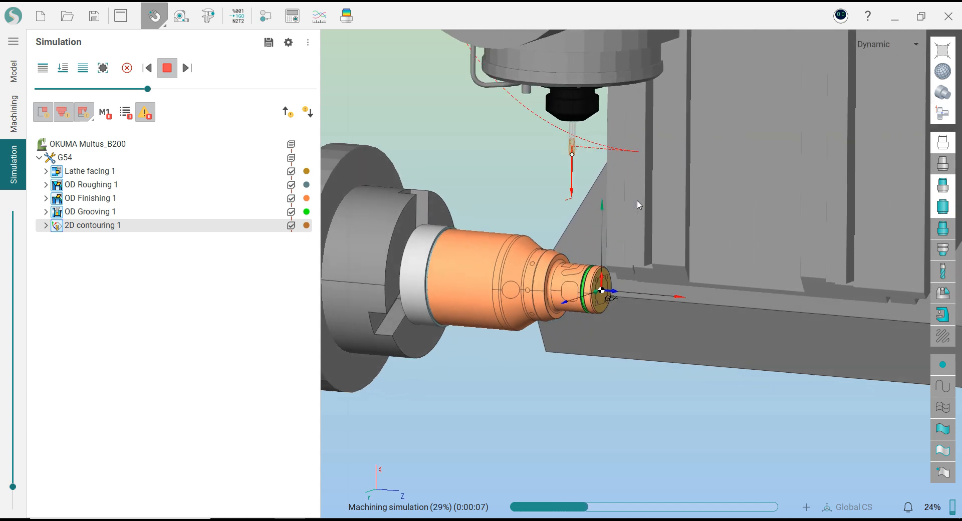
scroll(582, 266, up, 6)
middle_drag(576, 269, 476, 306)
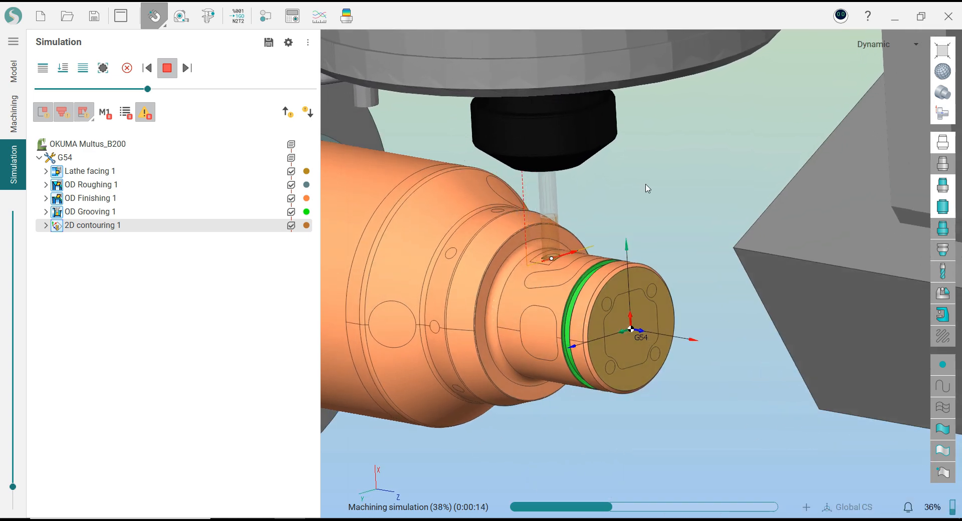
click(185, 90)
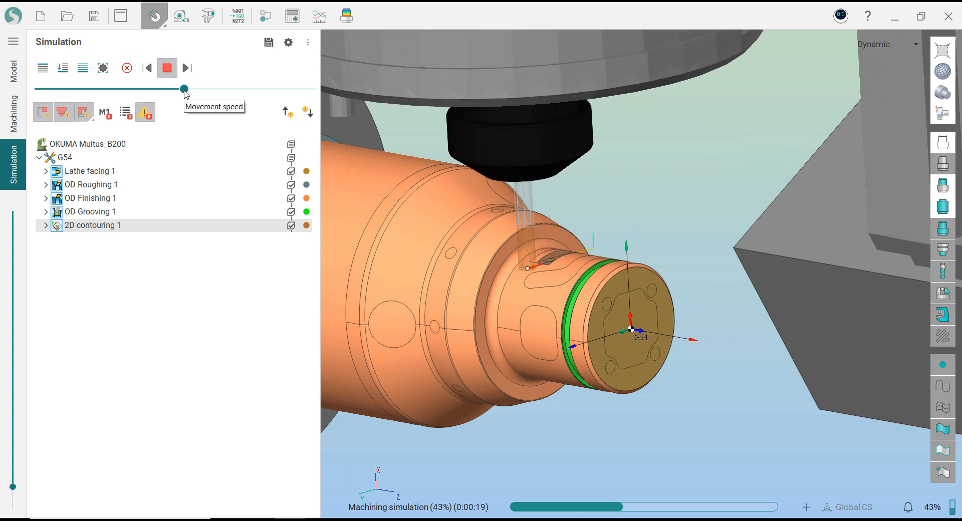
scroll(518, 275, up, 5)
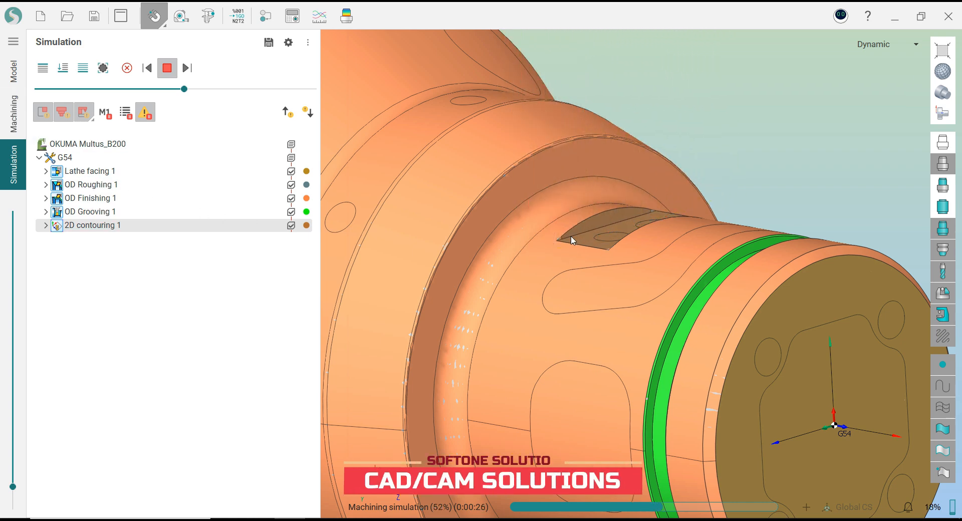
scroll(614, 287, down, 5)
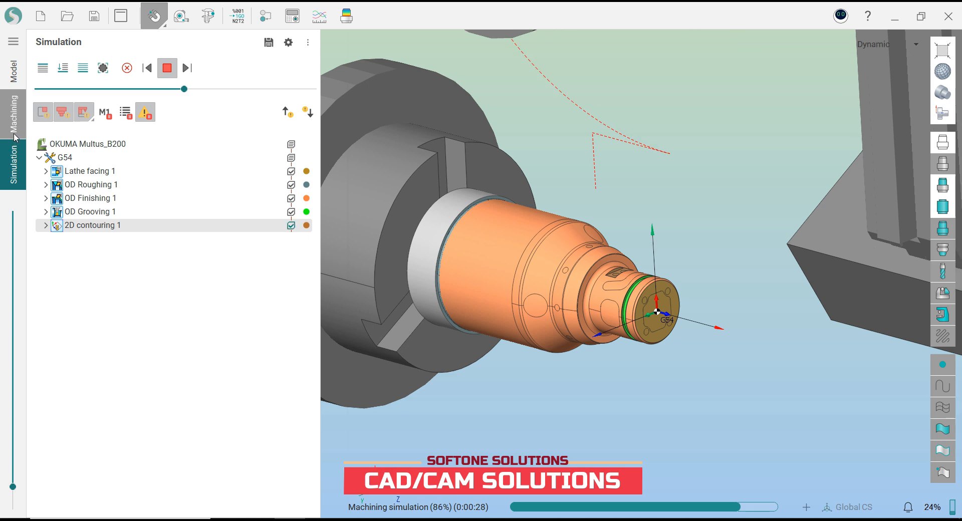
- Set the sorting of the contouring strategy to By layers and recalculate the toolpath
click(13, 115)
scroll(598, 254, up, 5)
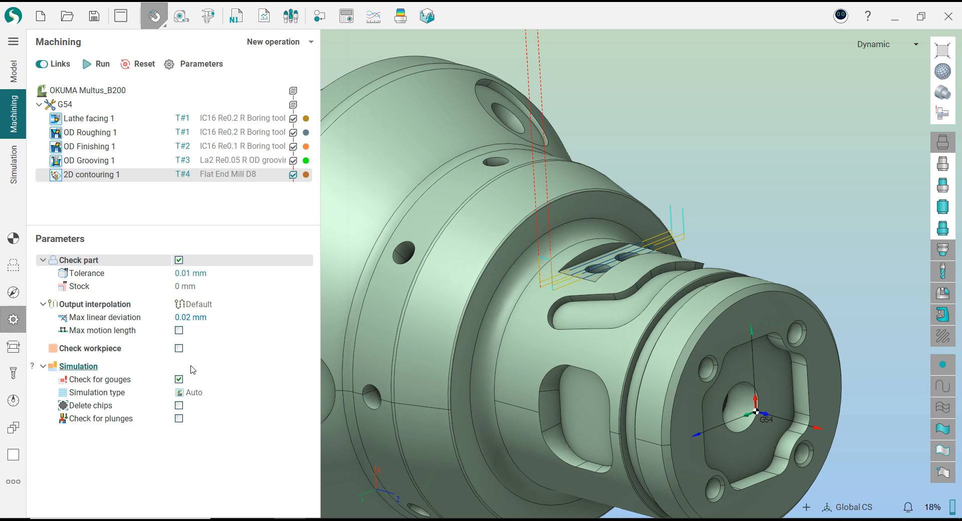
click(7, 298)
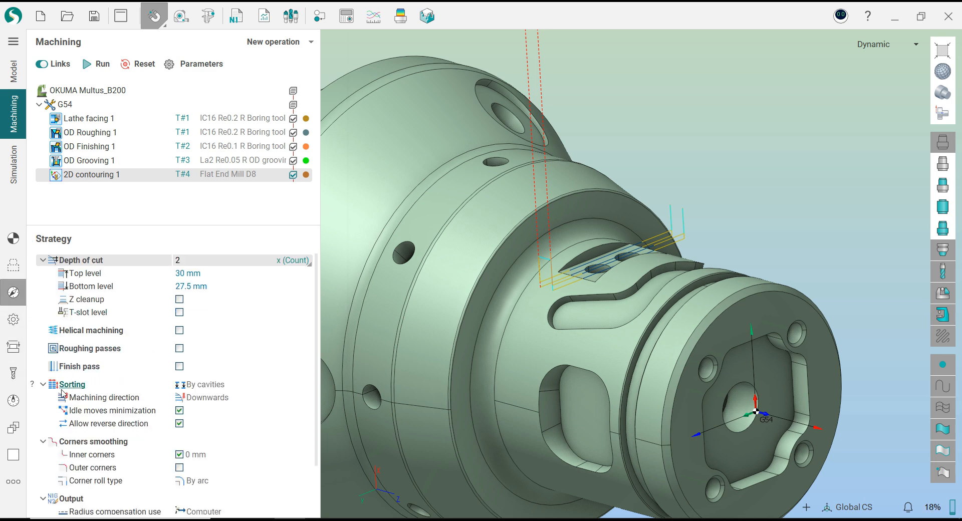
click(219, 385)
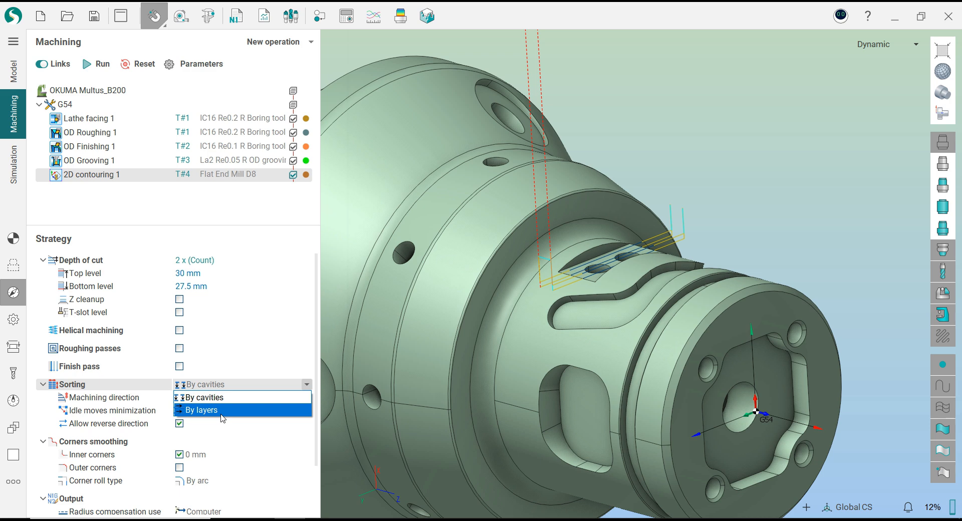
click(220, 411)
click(100, 64)
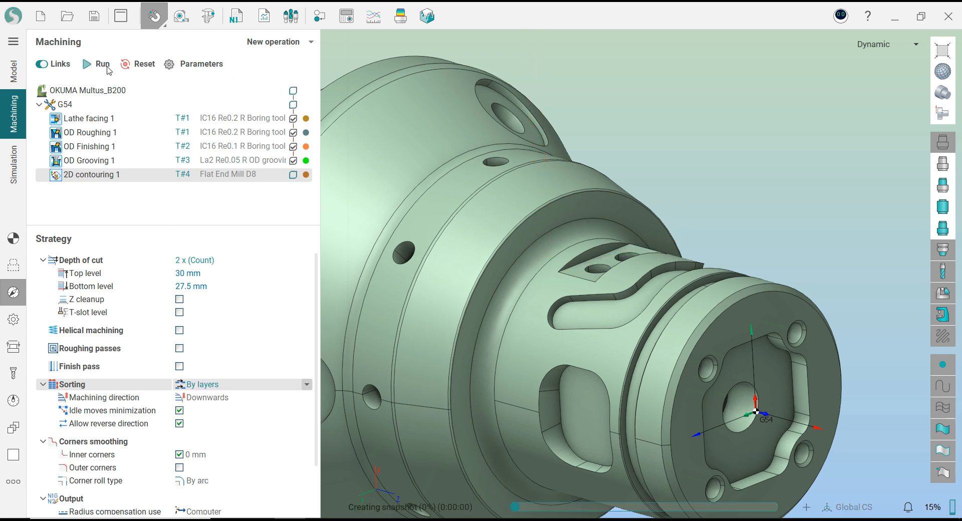
scroll(688, 231, up, 2)
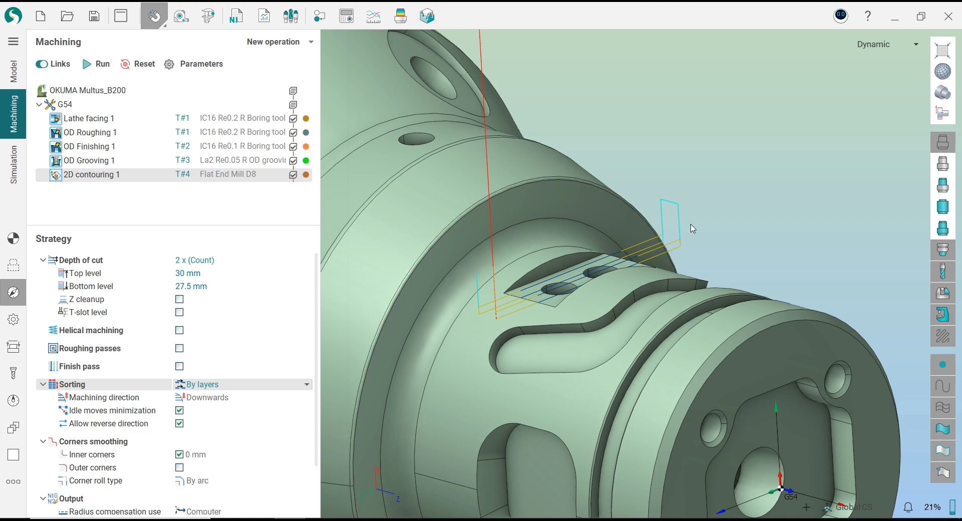
scroll(694, 232, down, 3)
scroll(597, 234, up, 2)
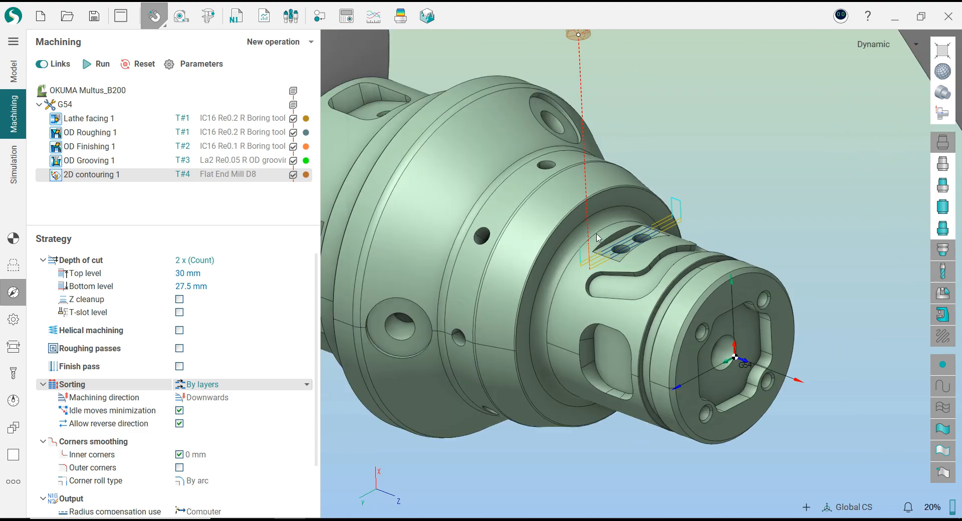
- Simulate the 2D contouring operation with the passes sorted by layers
click(14, 151)
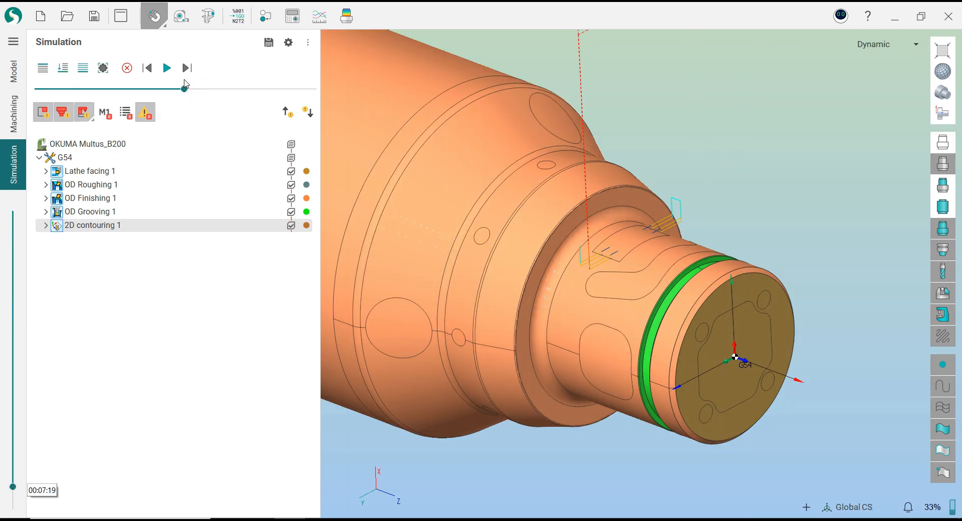
click(167, 68)
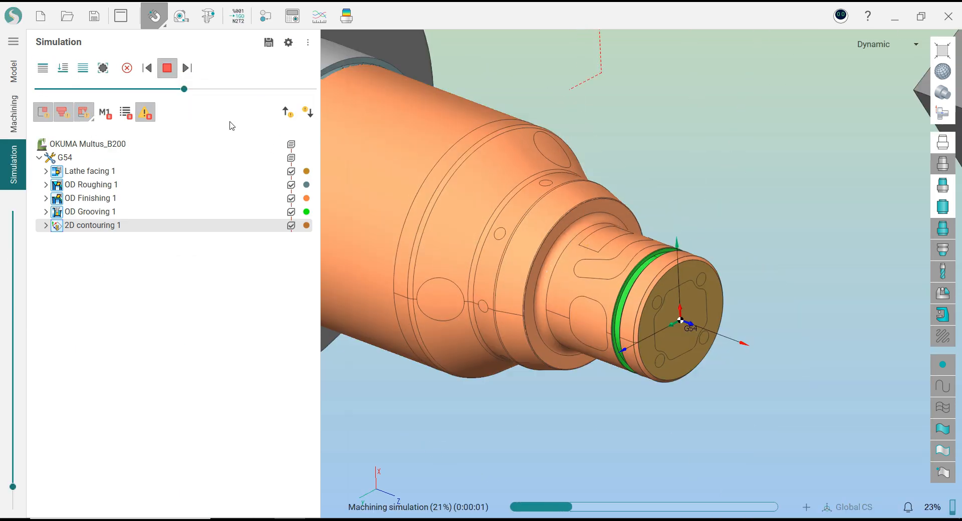
scroll(488, 227, up, 2)
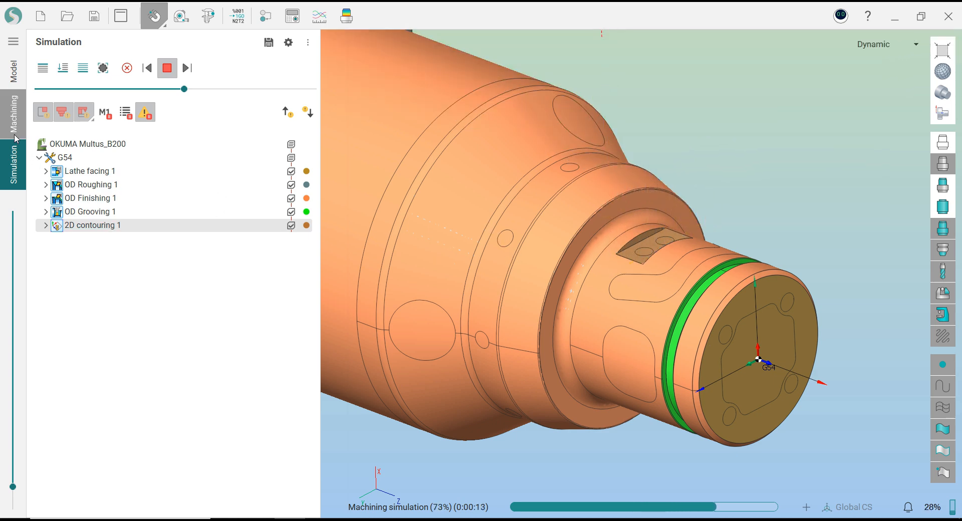
- Disallow reverse direction in the contouring strategy and recalculate the toolpath
click(13, 114)
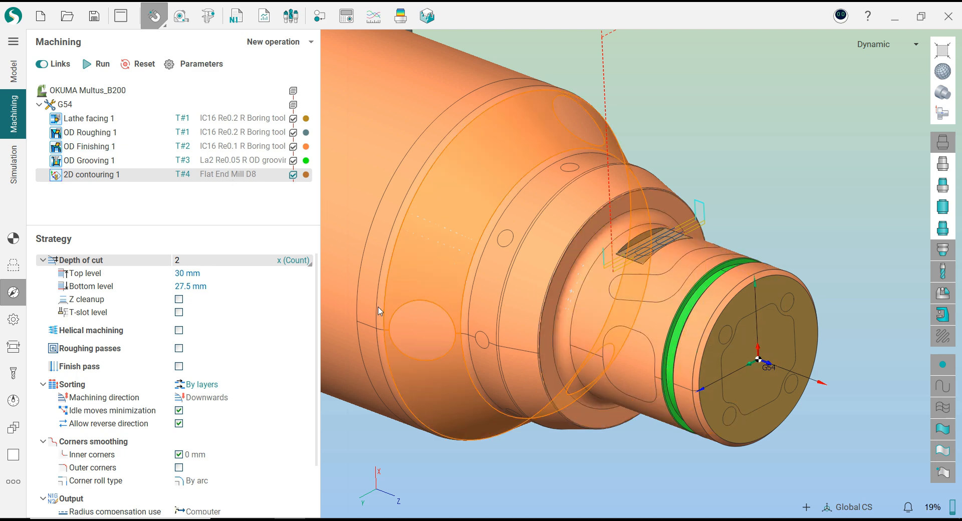
click(179, 424)
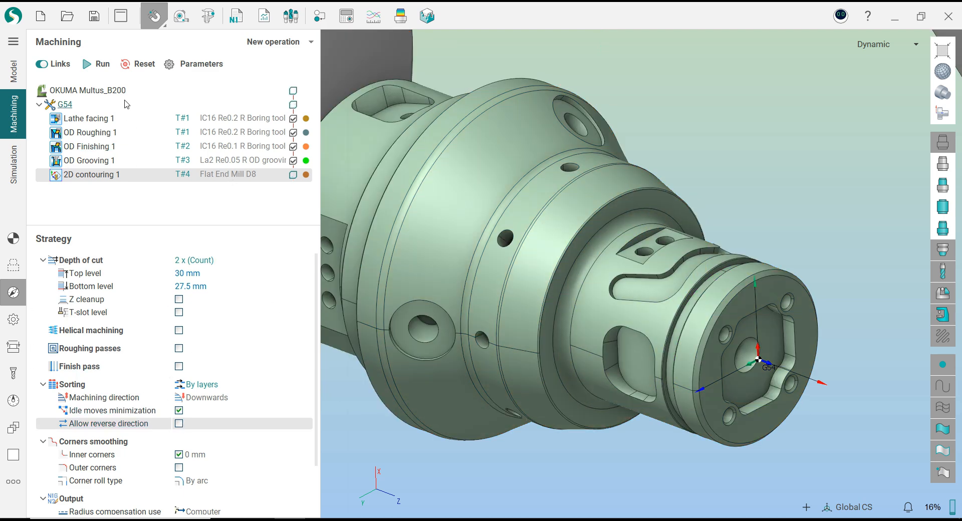
click(109, 70)
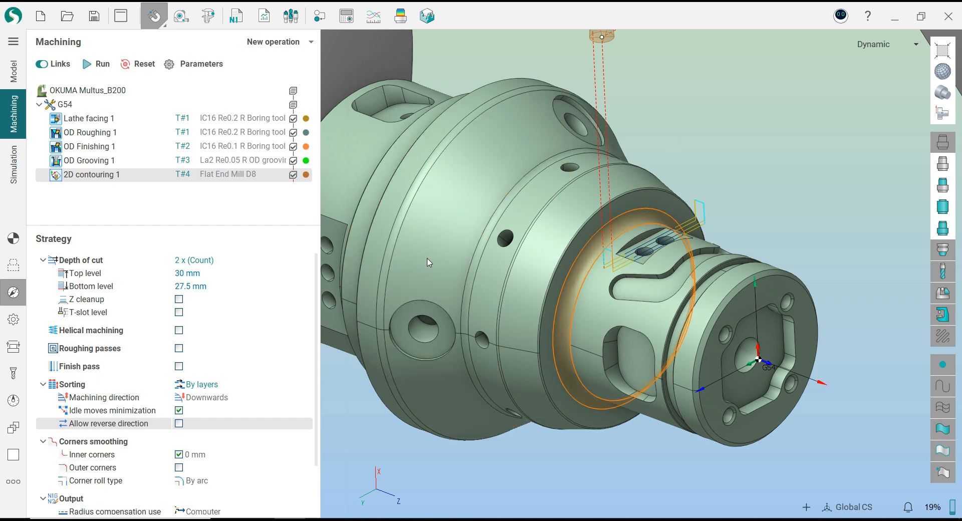
- Simulate the 2D contouring operation with reverse direction disallowed
click(14, 165)
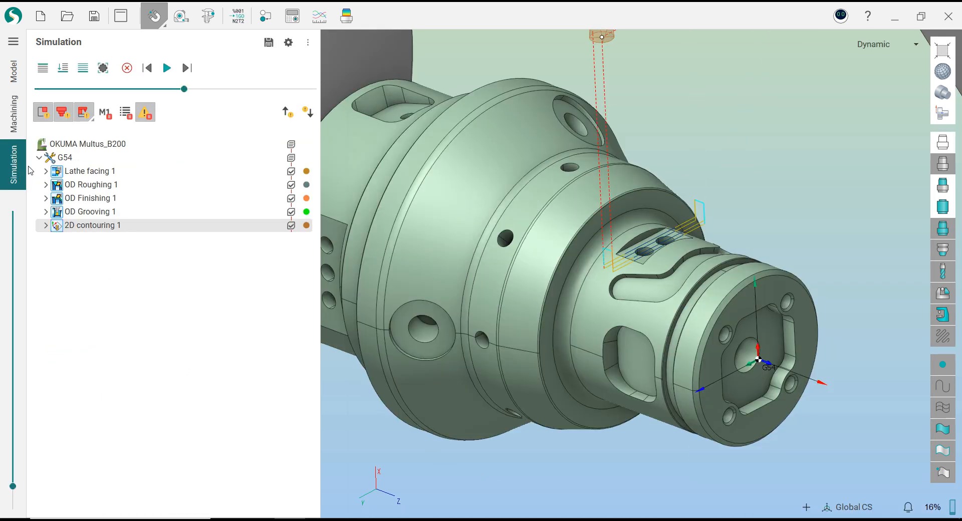
click(166, 69)
click(167, 75)
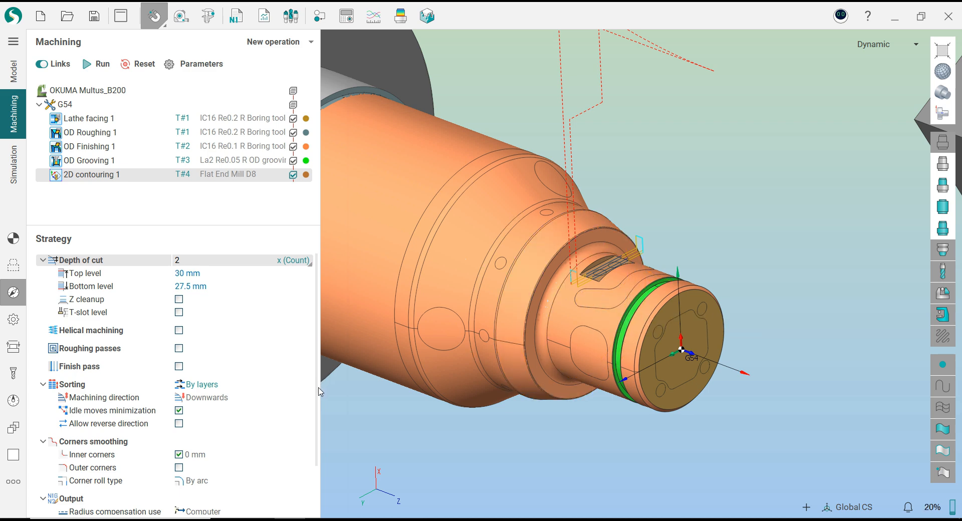
- Try calculating the contouring toolpath without idle moves minimization, and restore that option
click(179, 412)
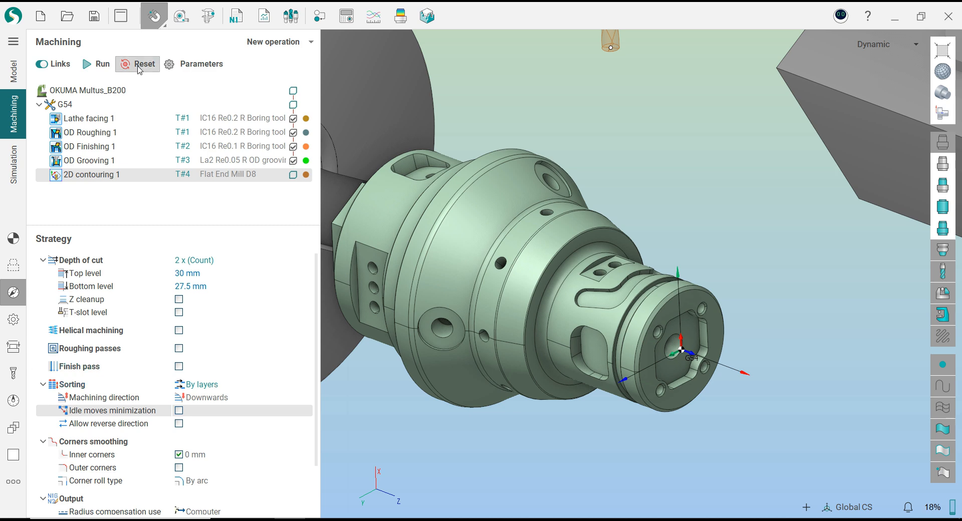
click(103, 64)
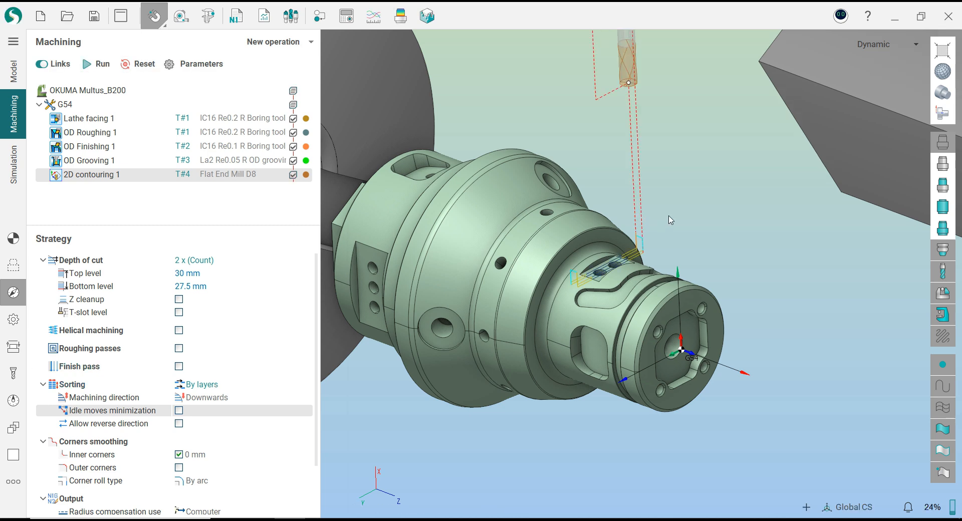
click(179, 411)
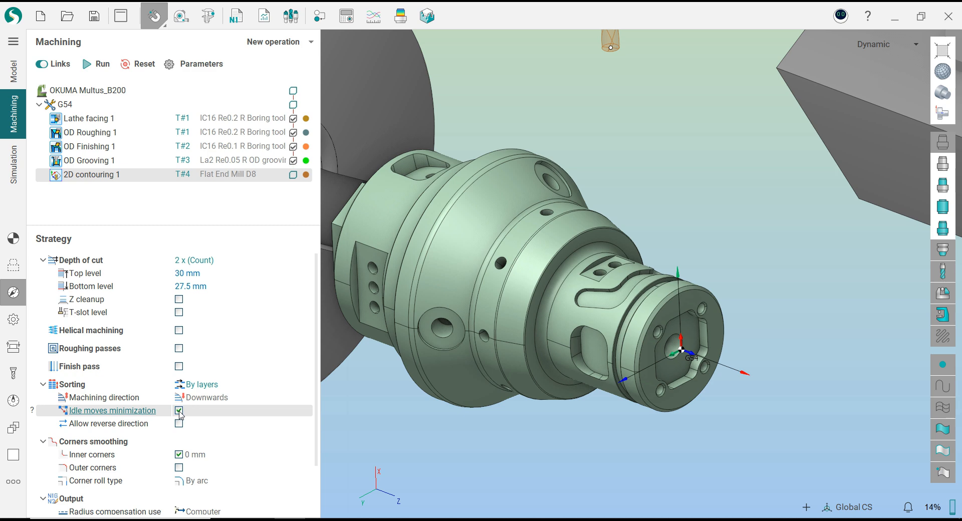
- Show the setup parameters of the 2D contouring operation and recalculate its toolpath
click(21, 325)
click(14, 238)
click(112, 64)
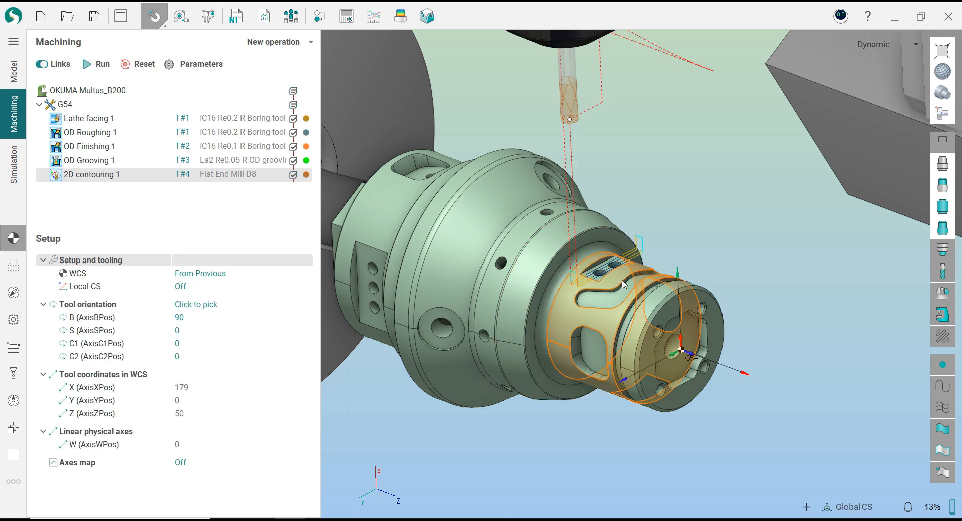
- Duplicate the 2D contouring 1 operation and select the copy
right_click(95, 179)
click(136, 243)
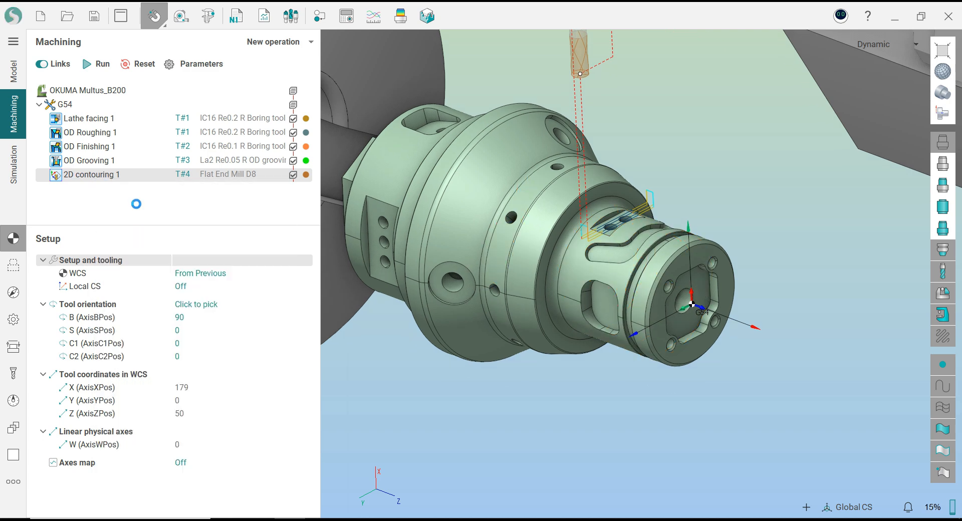
click(115, 191)
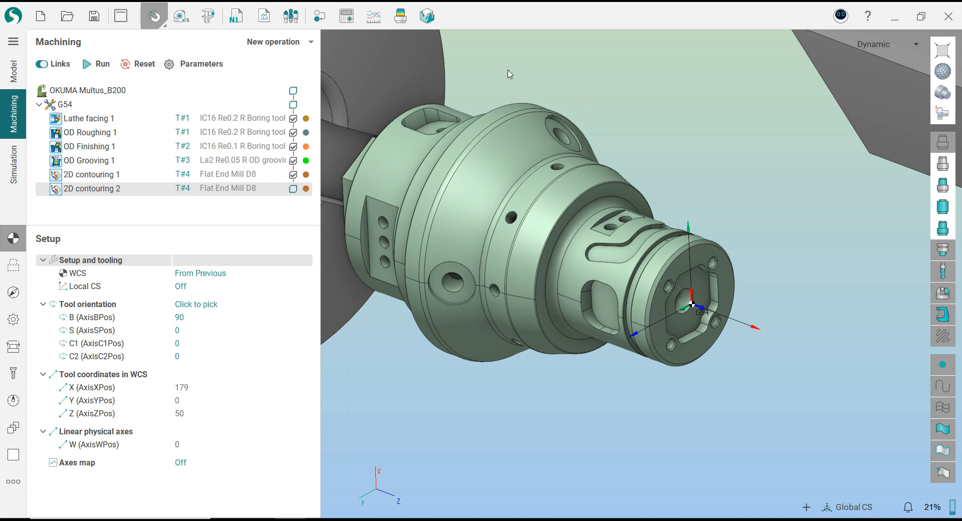
click(409, 20)
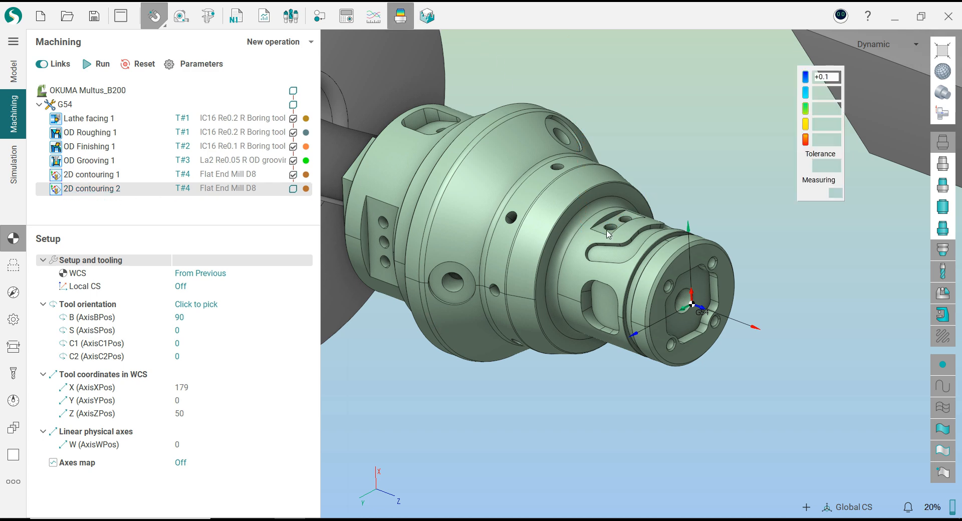
click(401, 20)
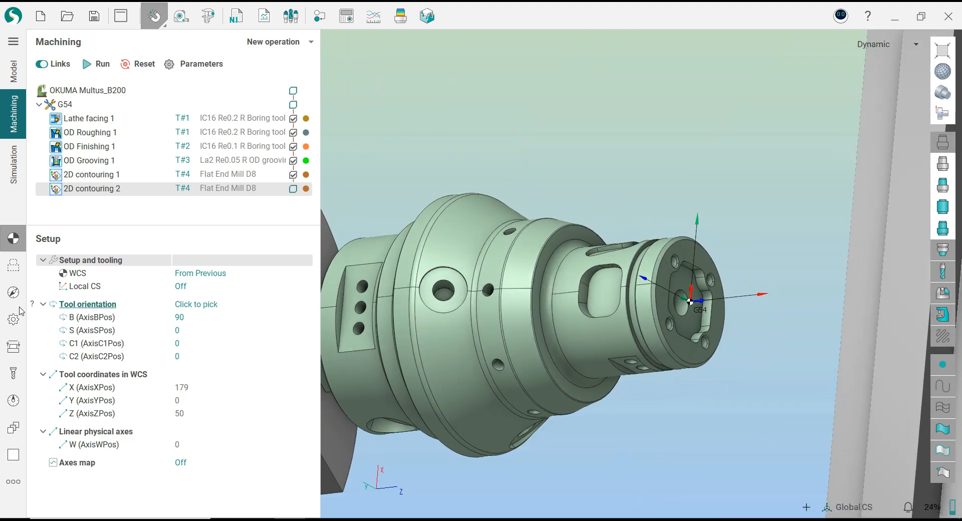
- Align the tool orientation of 2D contouring 2 to the opposite two-hole flat, with C1 at -180
click(264, 305)
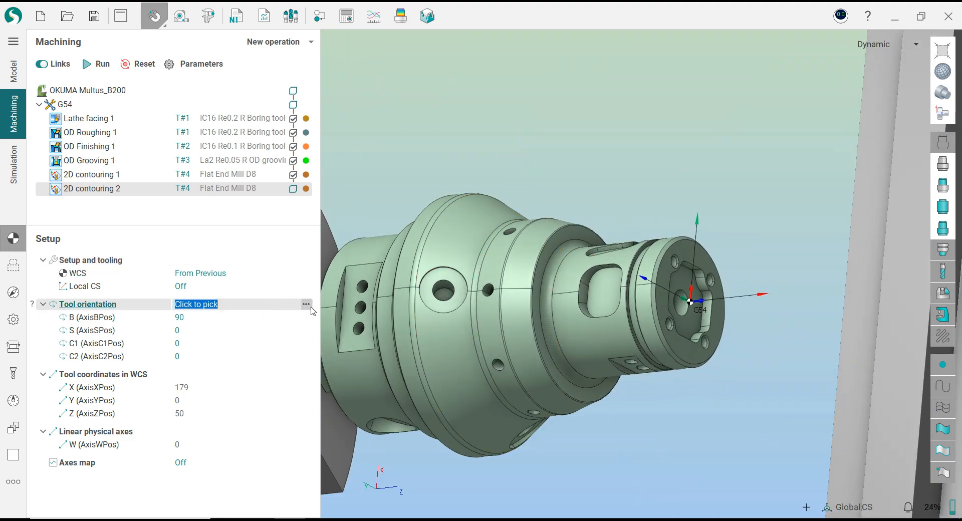
click(512, 330)
click(630, 372)
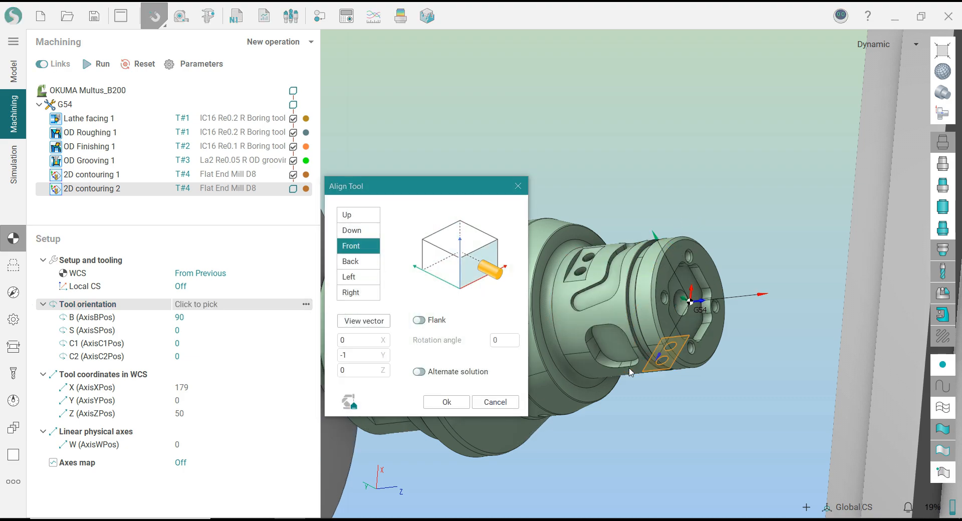
click(450, 404)
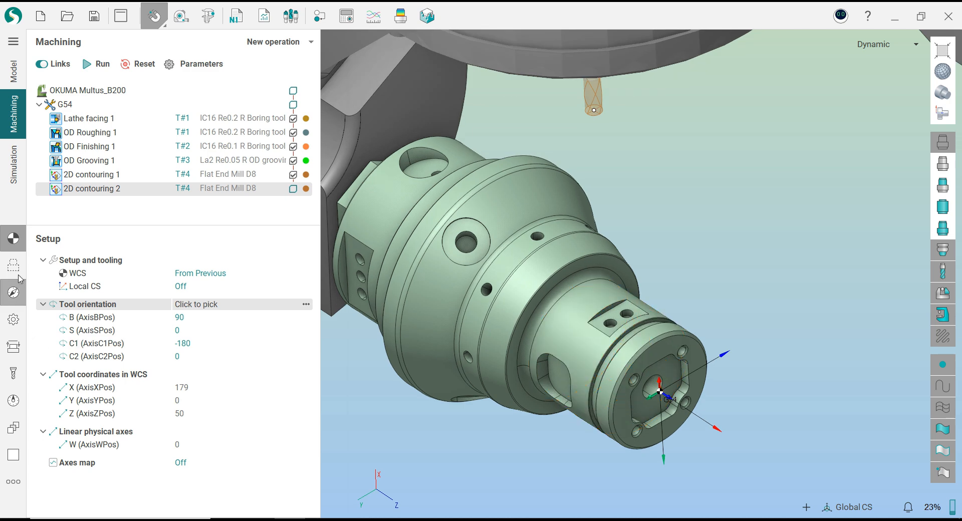
- Replace the copied job assignment of 2D contouring 2 with two edge curves of the opposite two-hole flat
click(16, 268)
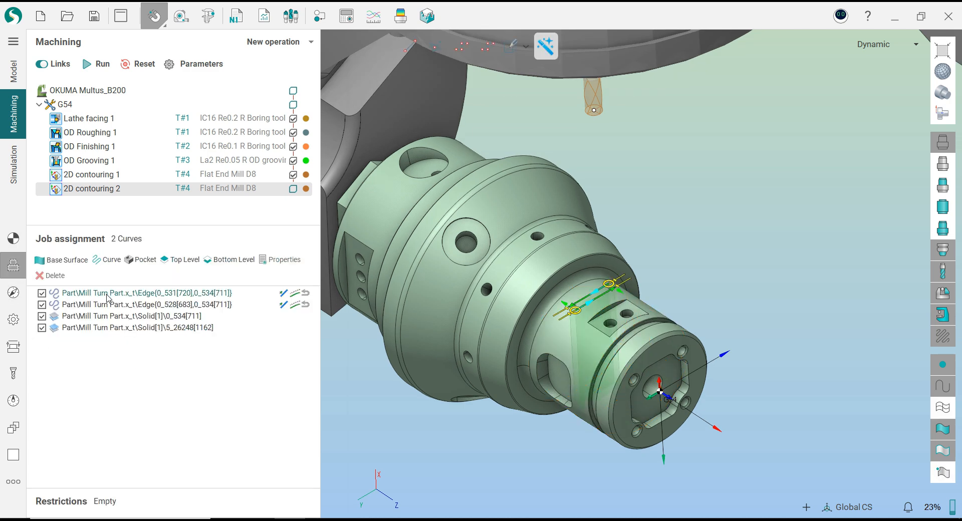
right_click(134, 291)
click(146, 357)
click(610, 312)
middle_drag(610, 315, 688, 299)
click(618, 325)
click(112, 260)
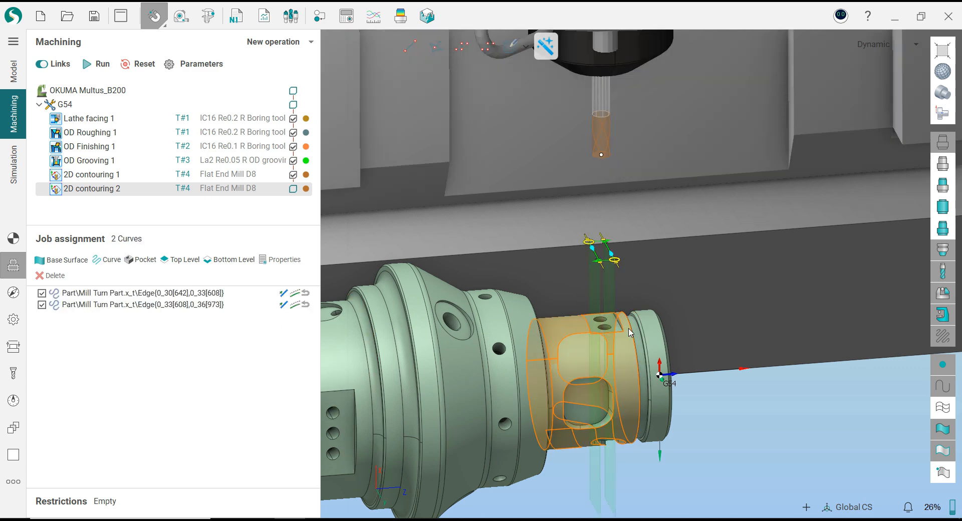
- Set the flat's face as the bottom level and the surrounding cylindrical surface as the top level
click(195, 263)
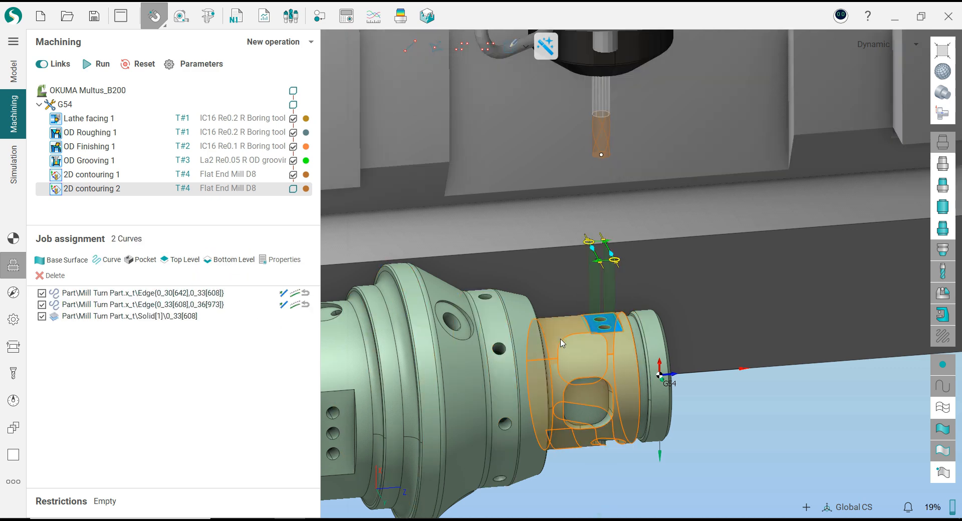
click(195, 263)
click(735, 397)
middle_drag(628, 346, 501, 381)
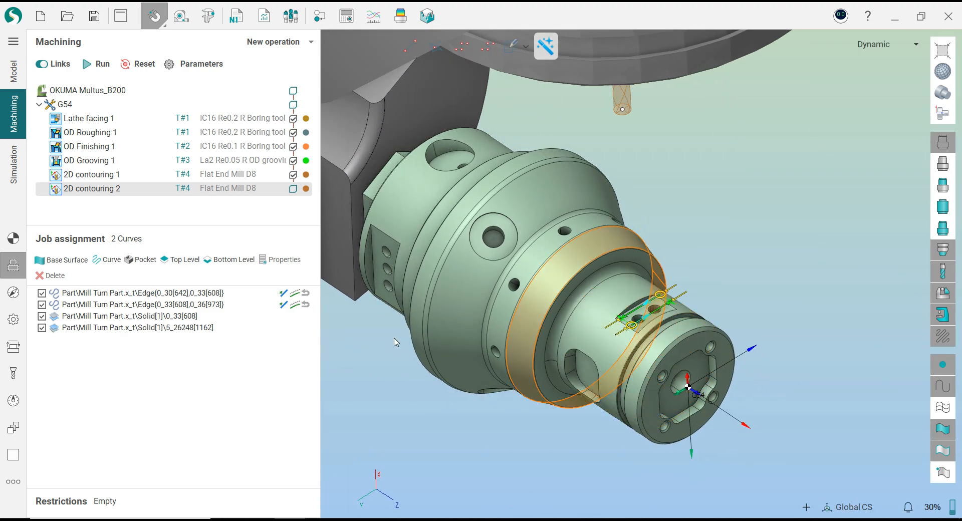
- Calculate the 2D contouring 2 toolpath and examine its passes over the flat
click(13, 238)
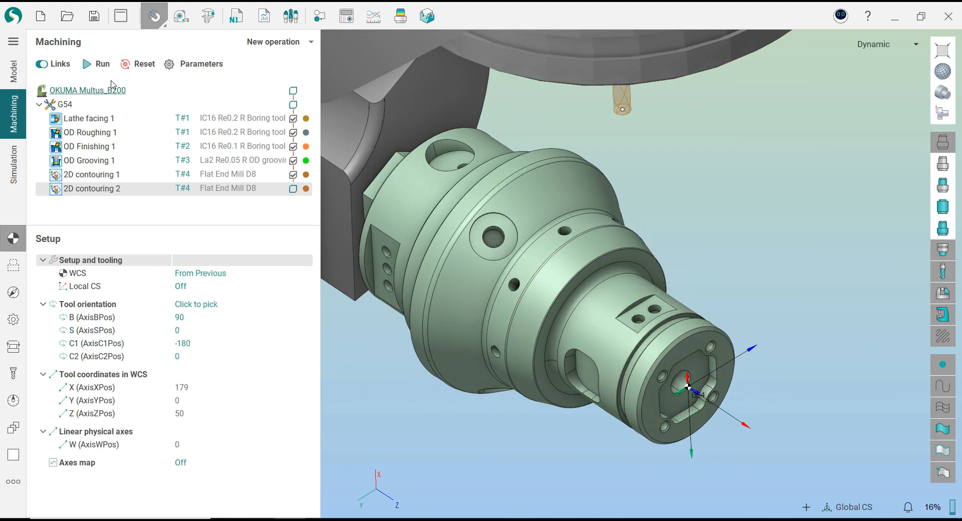
click(97, 64)
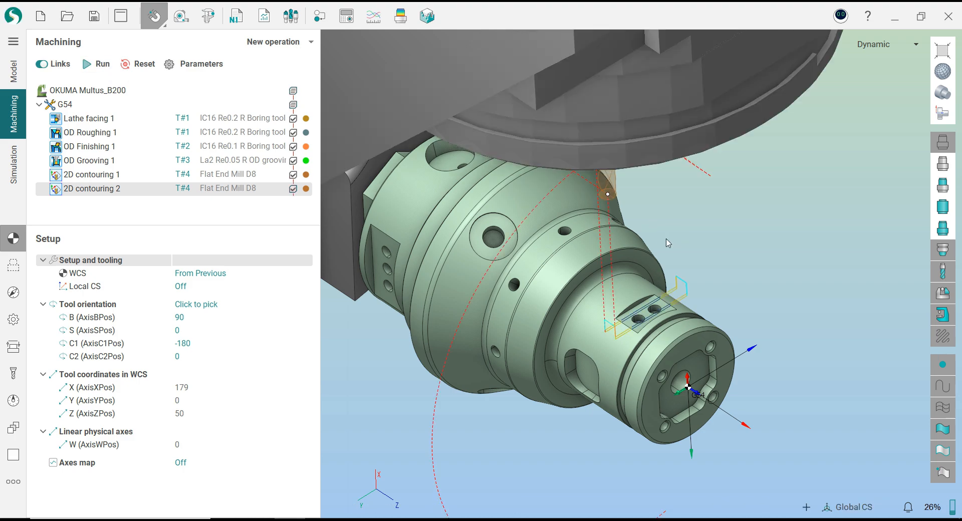
scroll(672, 243, down, 4)
middle_drag(663, 242, 692, 242)
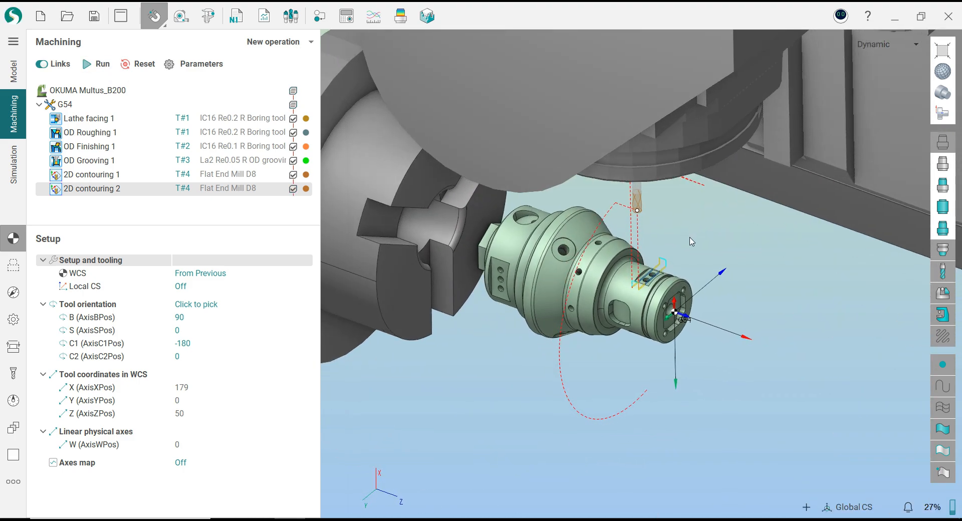
scroll(691, 245, up, 5)
scroll(686, 250, down, 2)
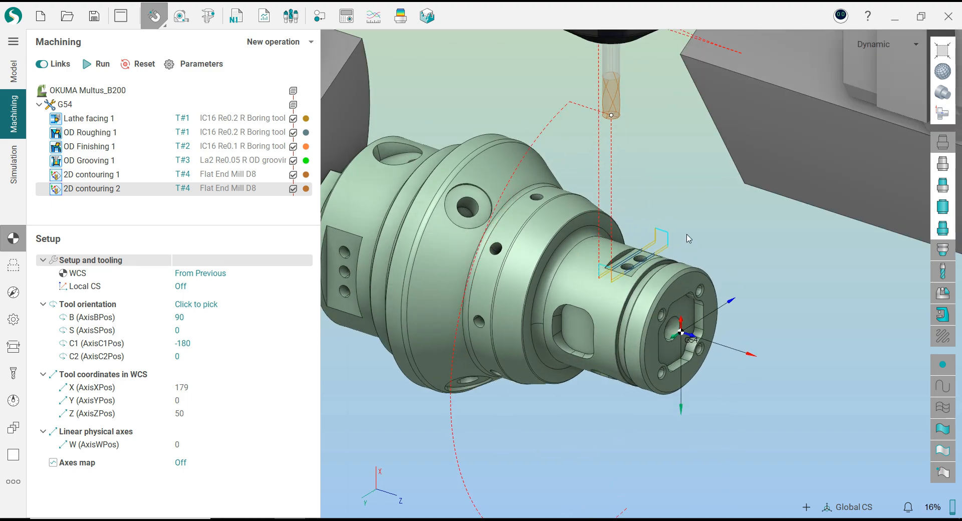
mouse_move(586, 320)
middle_down()
mouse_move(618, 297)
mouse_move(585, 323)
middle_up()
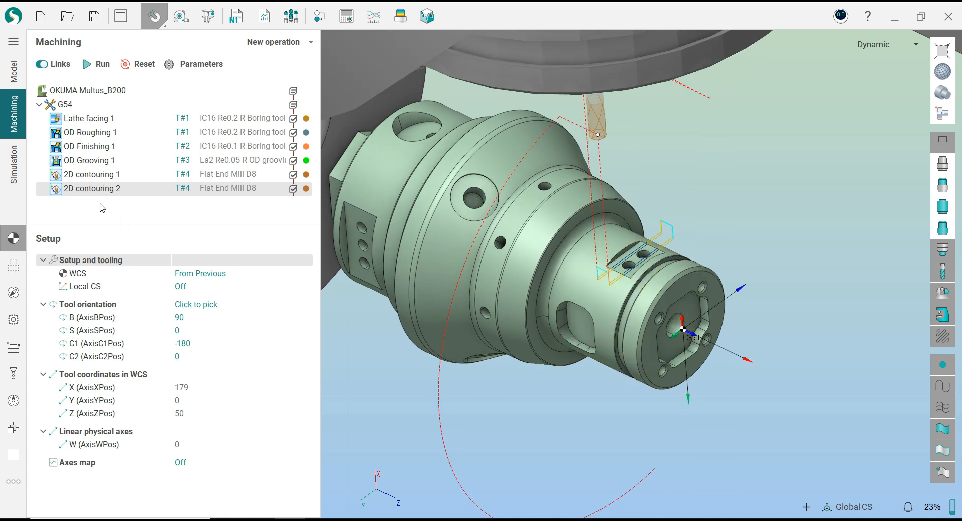
- Add a 2D pocketing operation after 2D contouring 2
click(311, 42)
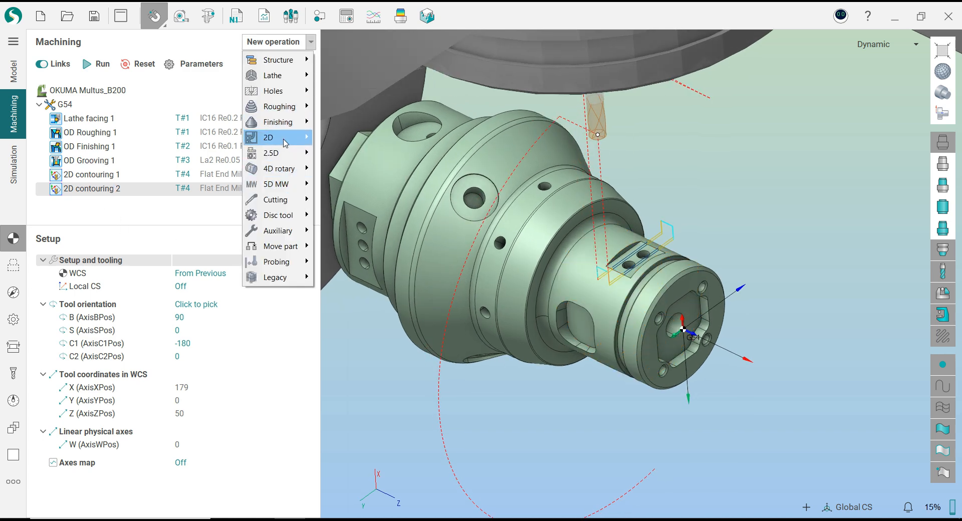
mouse_move(306, 137)
click(346, 138)
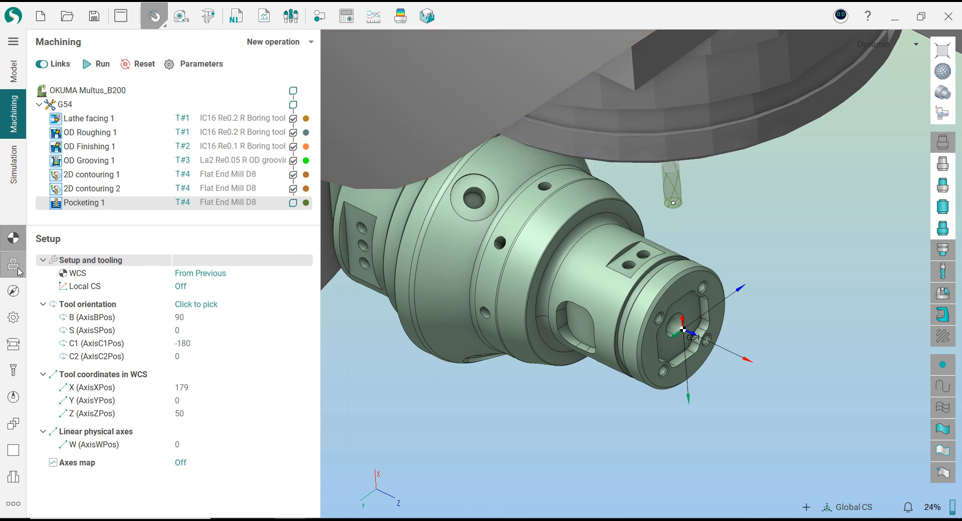
- Align the pocketing operation's tool orientation to the floor of the rounded pocket on the front cylinder, with C1 at -90
click(288, 305)
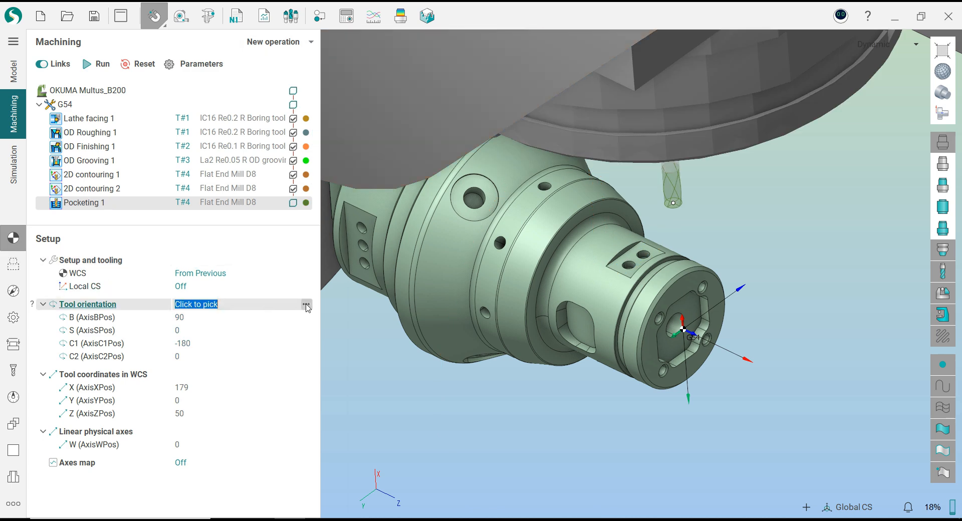
click(574, 320)
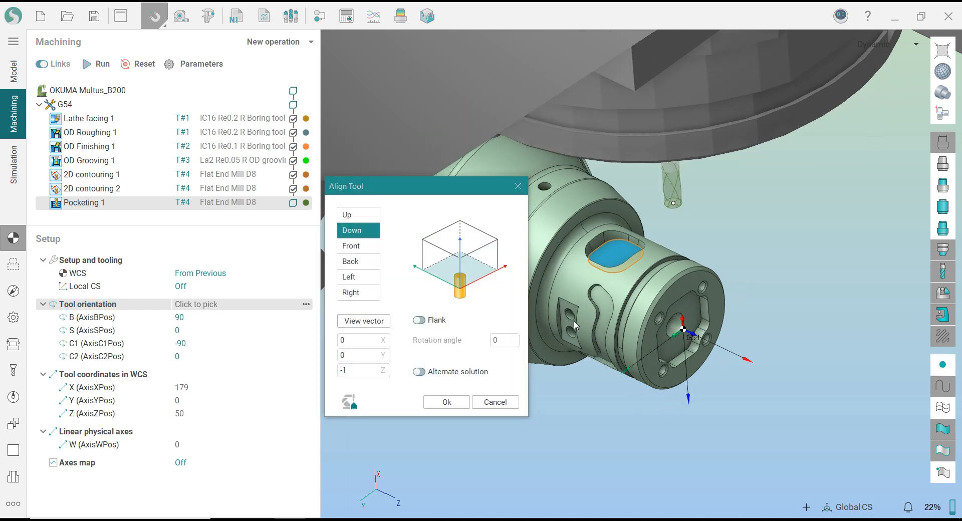
click(467, 405)
middle_drag(632, 271, 654, 261)
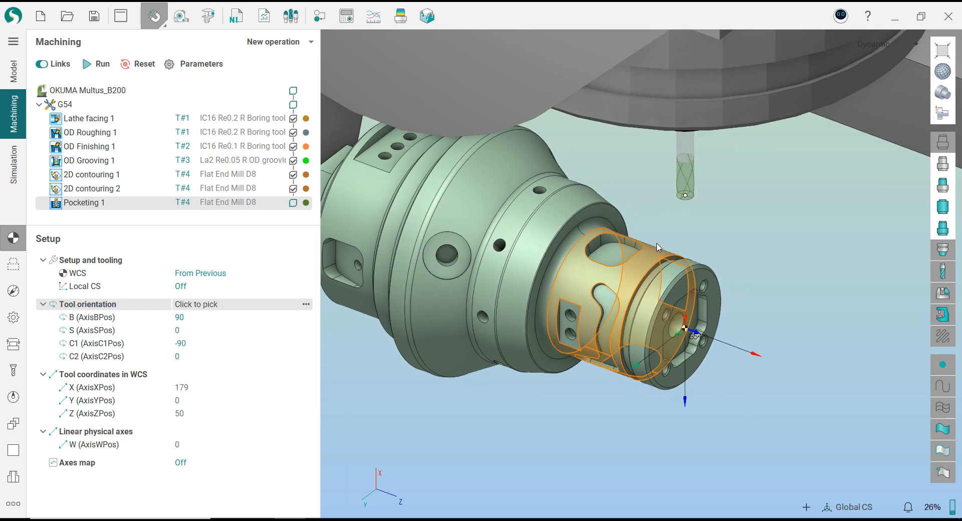
scroll(627, 248, up, 2)
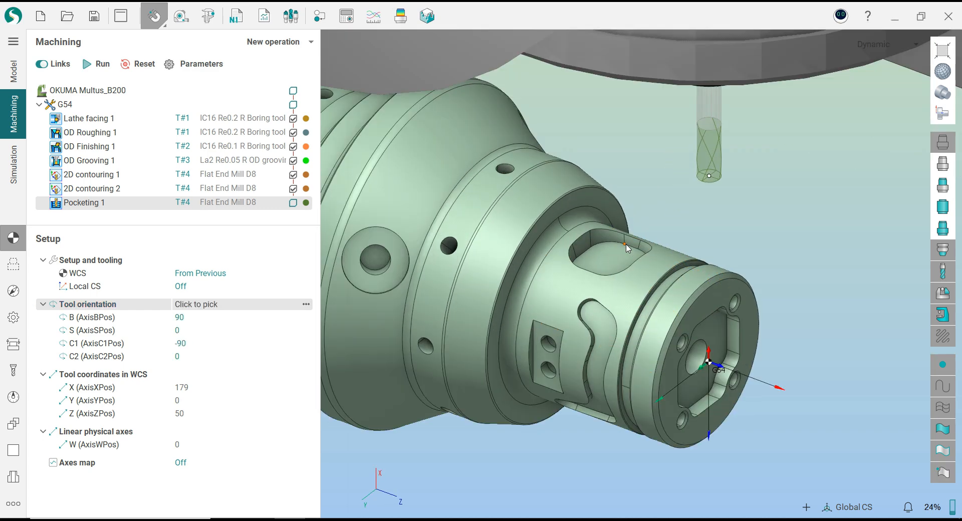
- Assign the upper edge chain of the rounded pocket as the pocketing operation's job curve
click(14, 264)
scroll(596, 263, down, 2)
scroll(595, 258, up, 1)
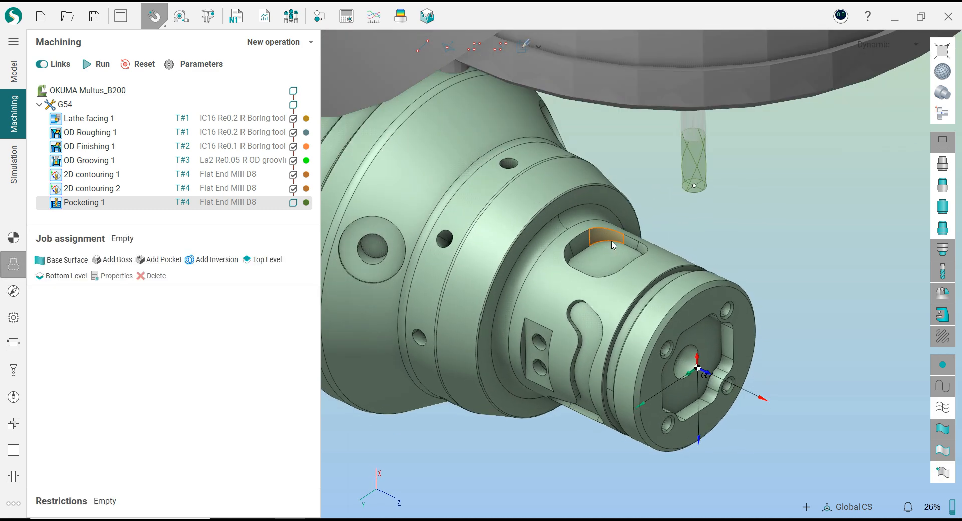
scroll(595, 256, up, 2)
click(578, 232)
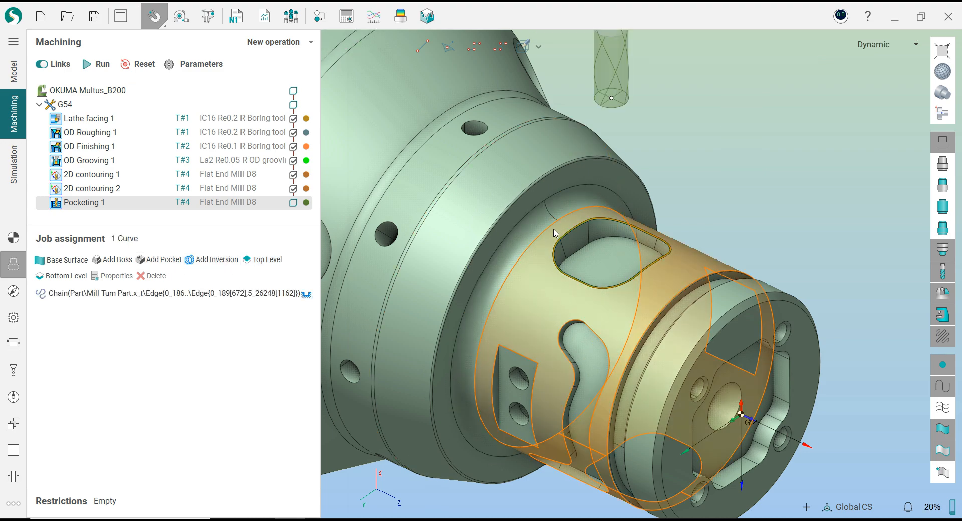
- Set the cylindrical surface as the pocket's top level and the pocket floor as its bottom level
click(263, 260)
click(608, 262)
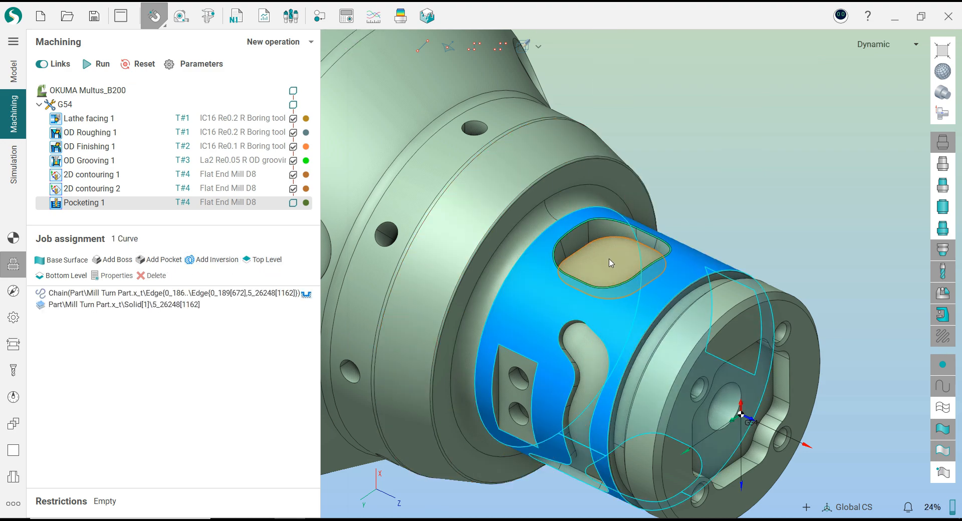
click(73, 277)
click(719, 214)
- Measure the taper angle of the rounded pocket's side wall
scroll(718, 212, down, 2)
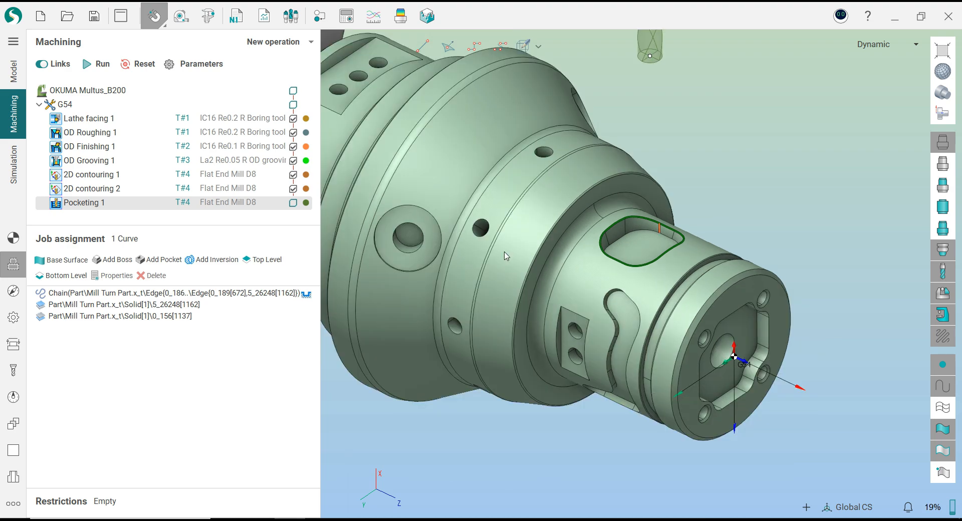
scroll(733, 255, up, 3)
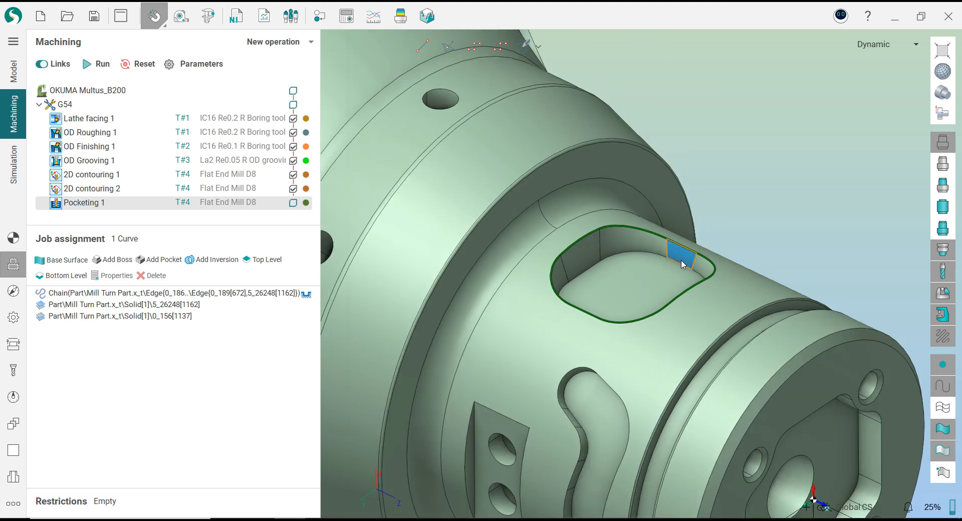
scroll(681, 263, up, 10)
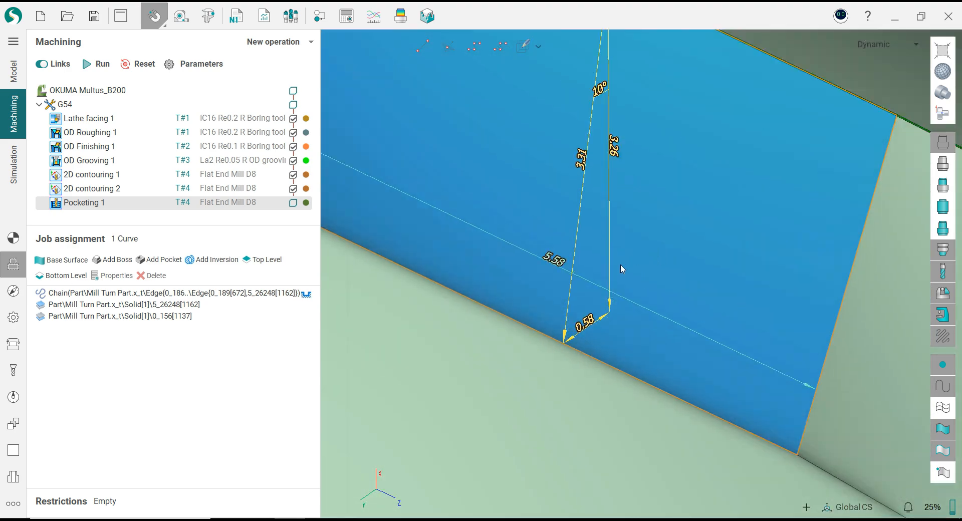
scroll(620, 263, down, 6)
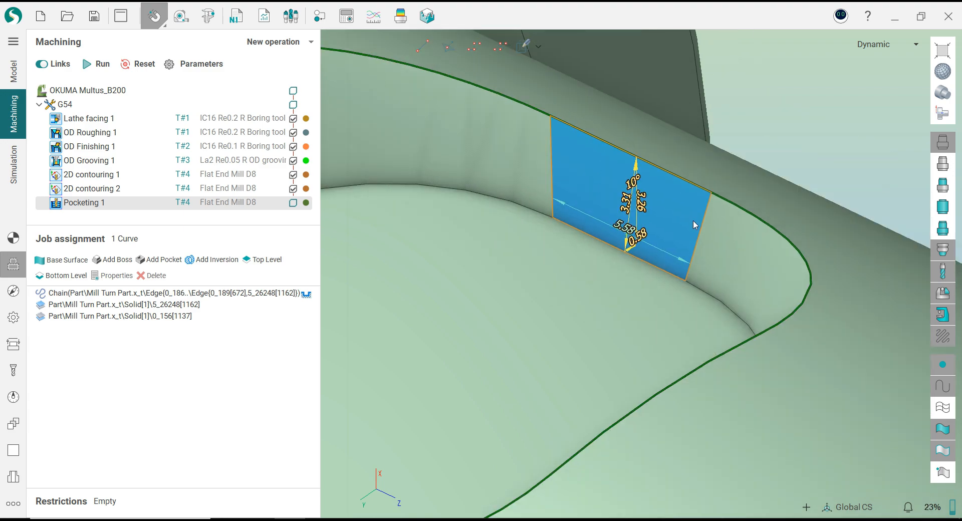
scroll(693, 220, down, 5)
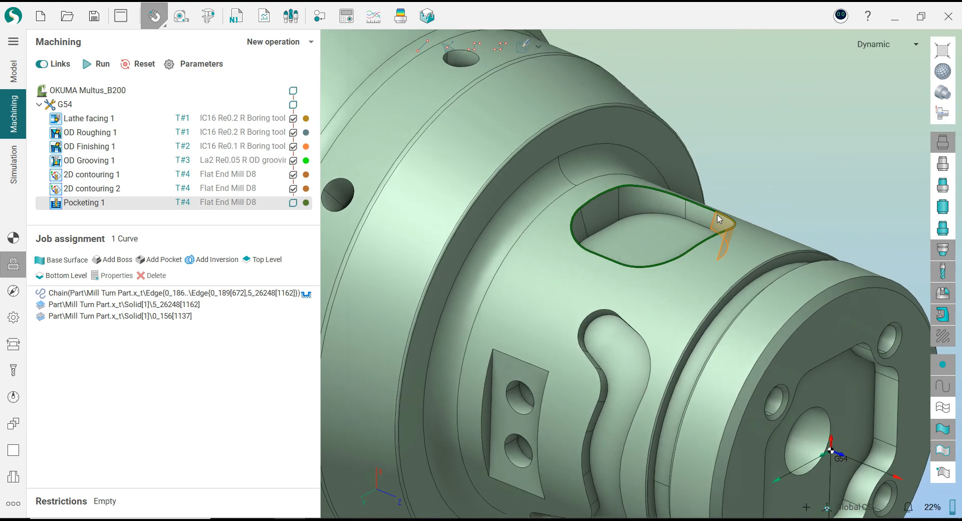
- Choose the Adaptive SC machining strategy for the pocketing operation
click(13, 291)
click(268, 260)
click(263, 294)
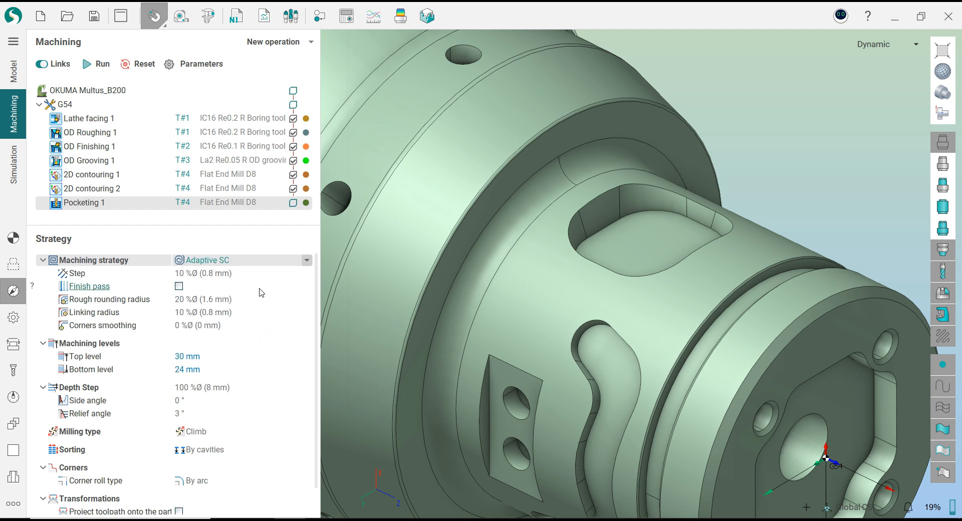
- Set the relief angle to 0°, the side angle to 10° and the depth step to a count of 1
click(250, 413)
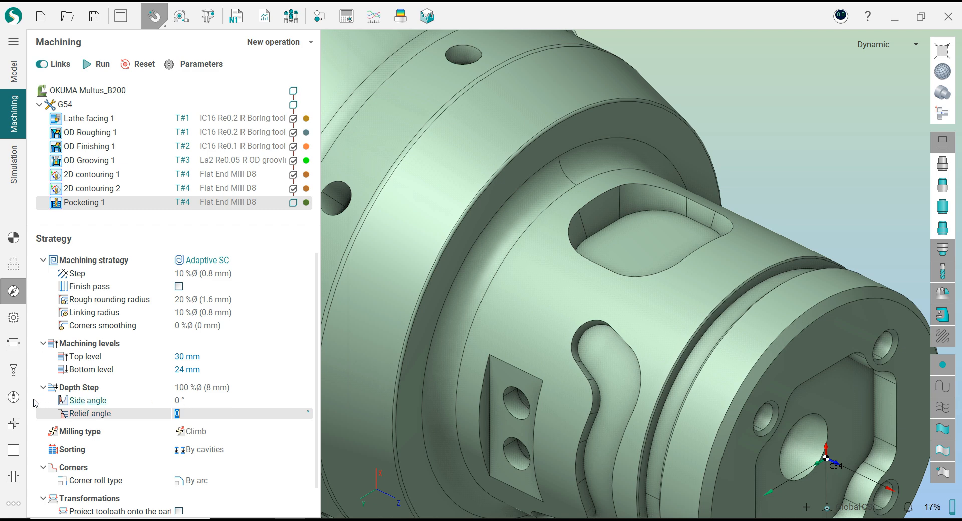
click(217, 400)
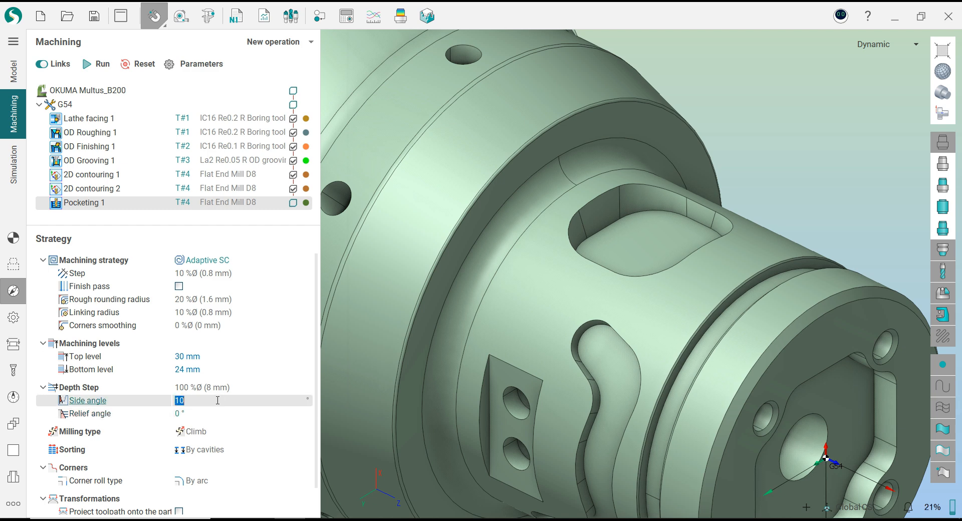
click(254, 388)
click(294, 391)
click(221, 412)
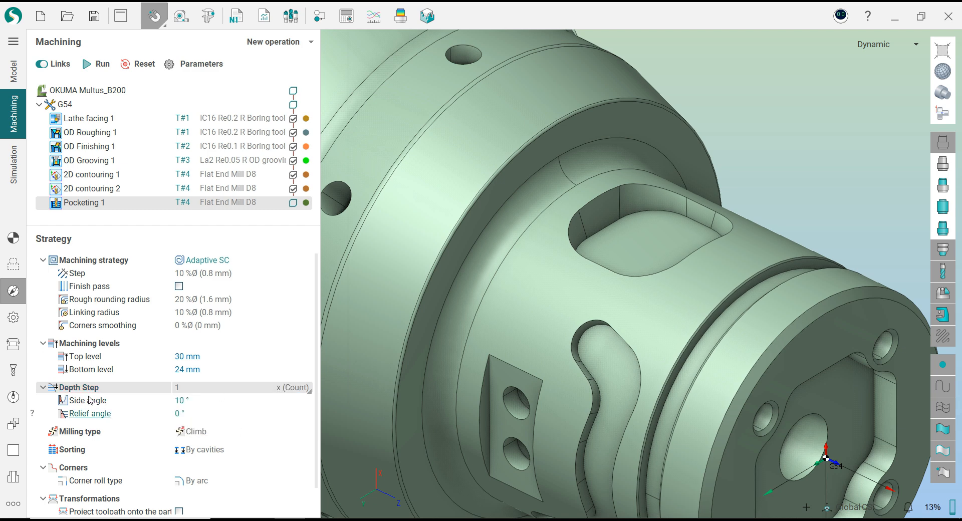
- Set the pocketing tolerance to 0.01 mm and both radial and axial stock to 0.15 mm
click(15, 319)
click(195, 275)
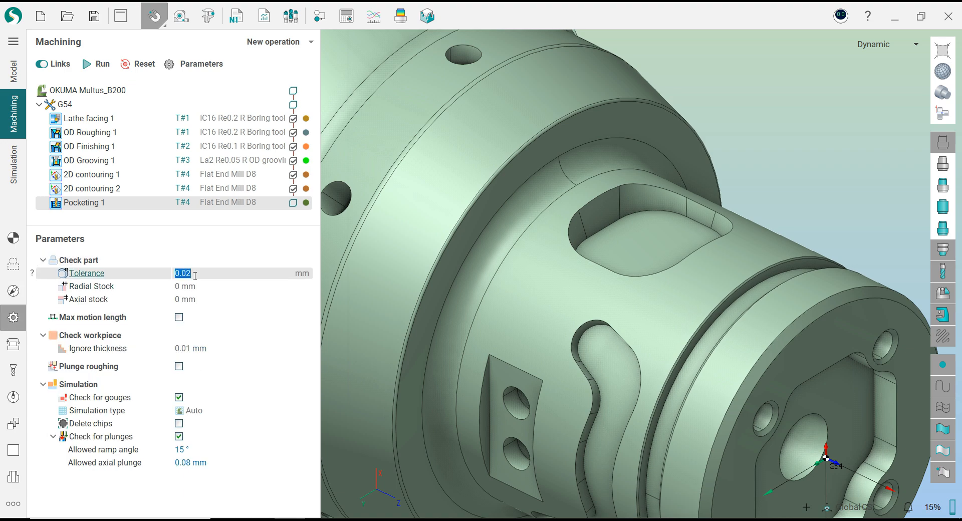
click(202, 287)
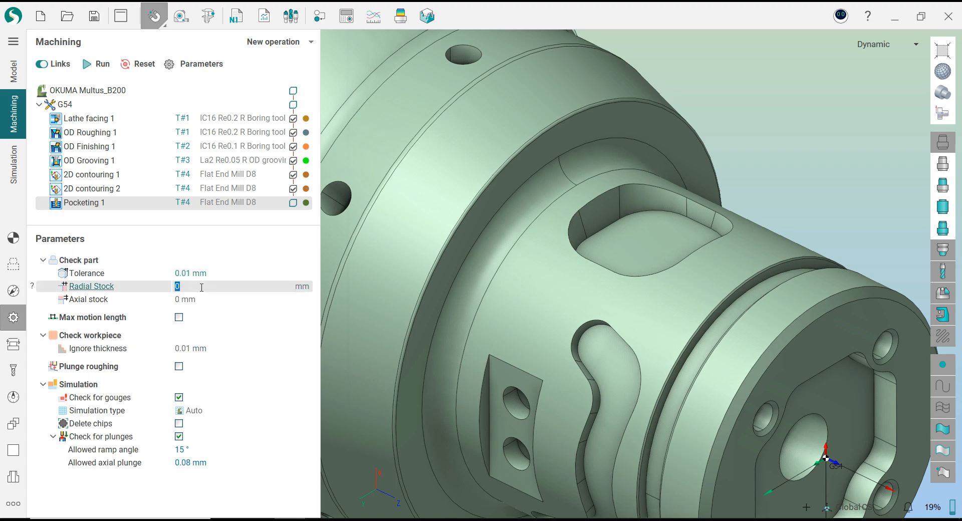
text(0.15)
click(206, 300)
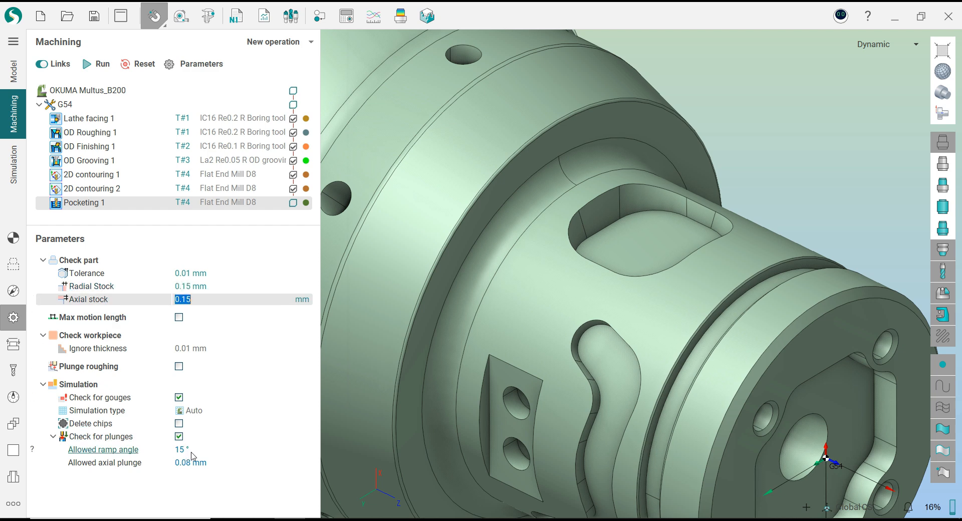
- Set the pocketing safe level to 50 mm from the part and the feed switch level to 50 %Ø
click(13, 344)
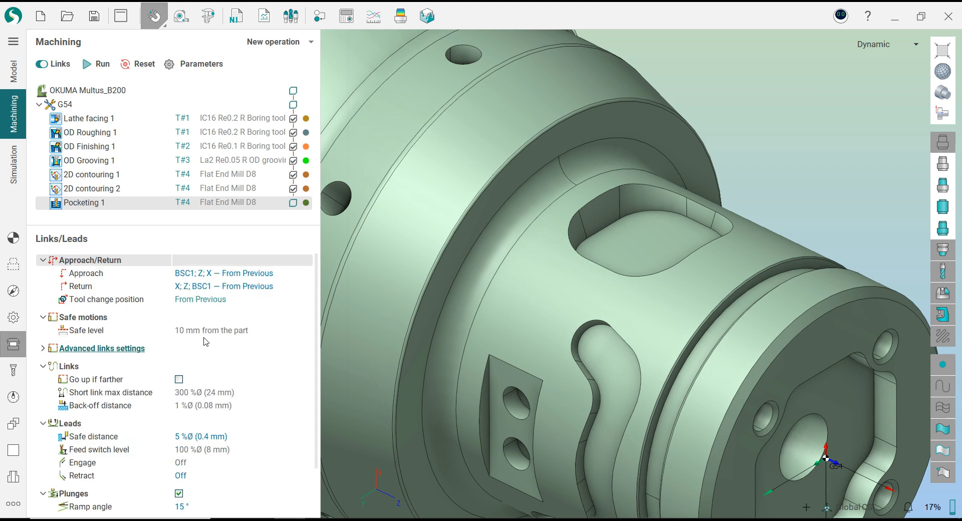
click(207, 331)
text(50)
key(Return)
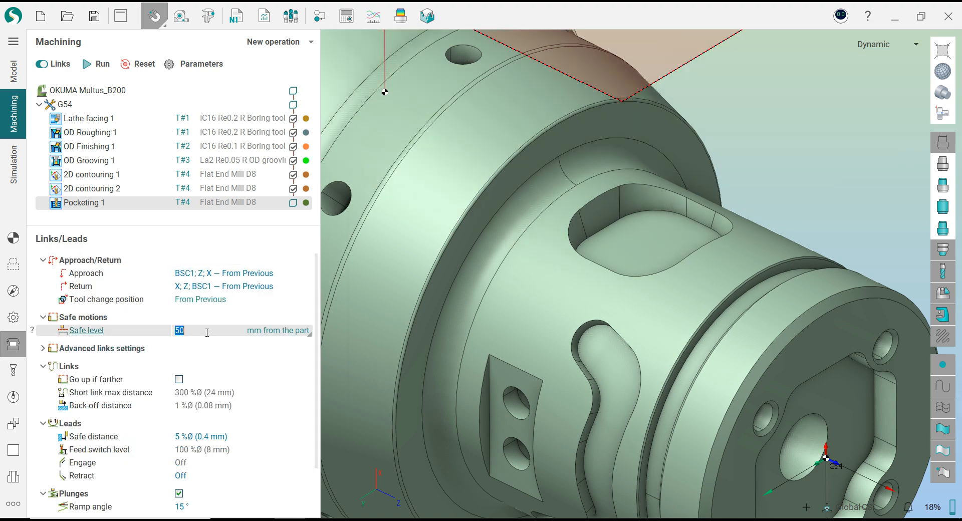
click(202, 407)
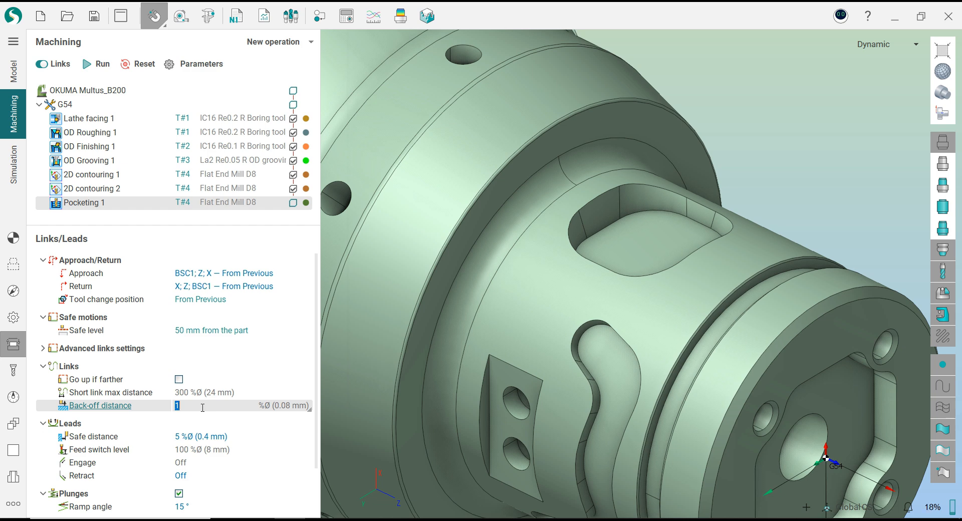
click(218, 451)
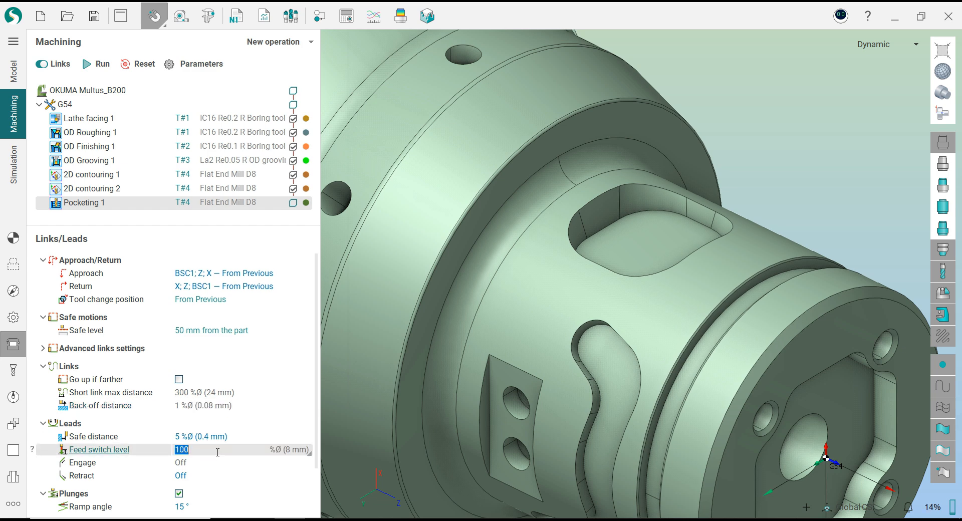
- Set the pocketing top level to 30.5 mm and calculate the toolpath
click(12, 291)
click(198, 357)
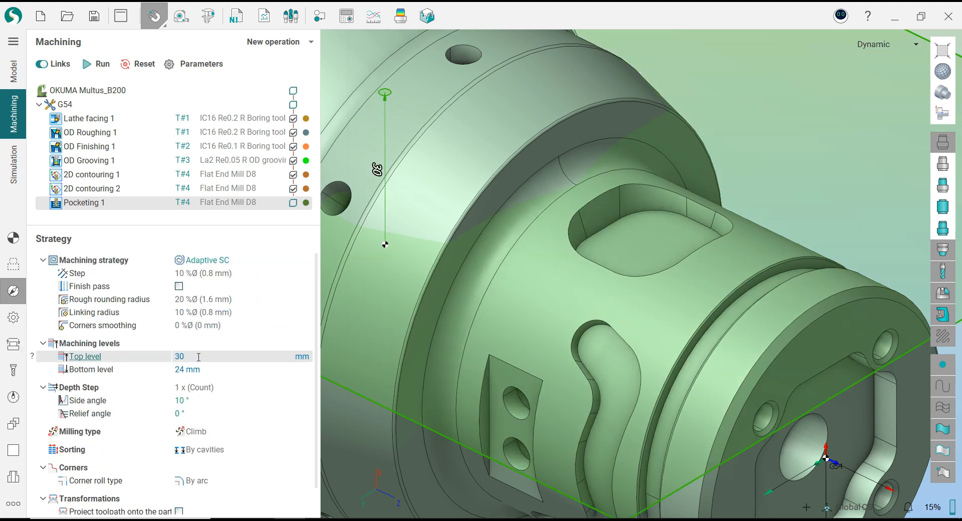
text(.5)
key(Return)
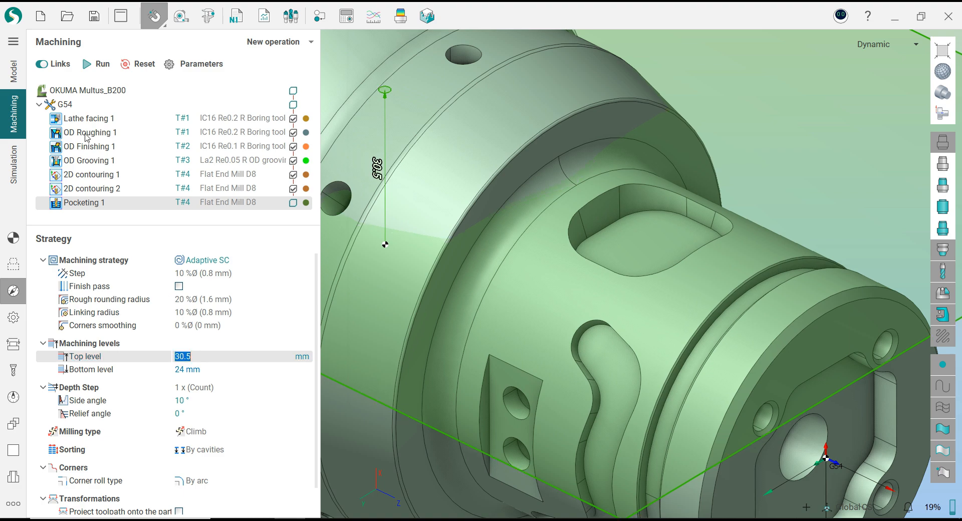
click(13, 234)
click(97, 67)
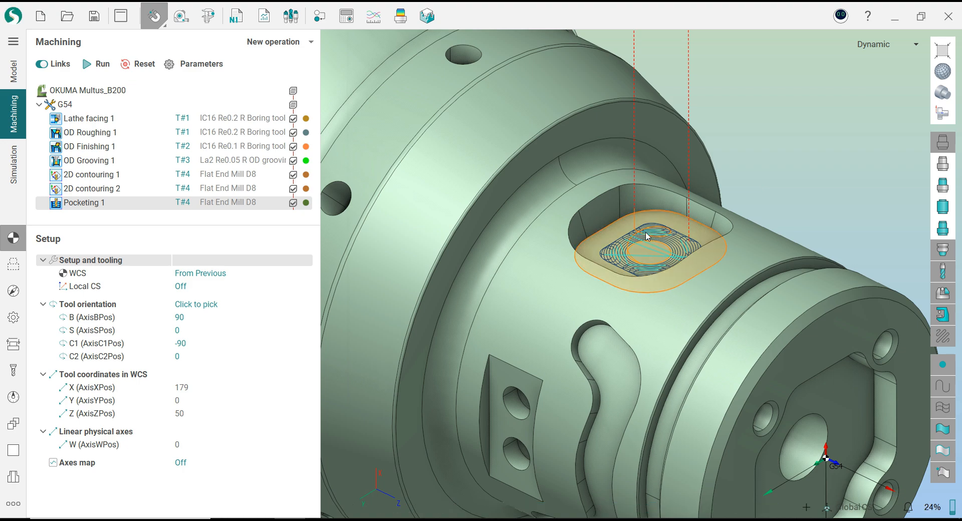
mouse_move(643, 232)
middle_down()
mouse_move(633, 212)
mouse_move(650, 222)
middle_up()
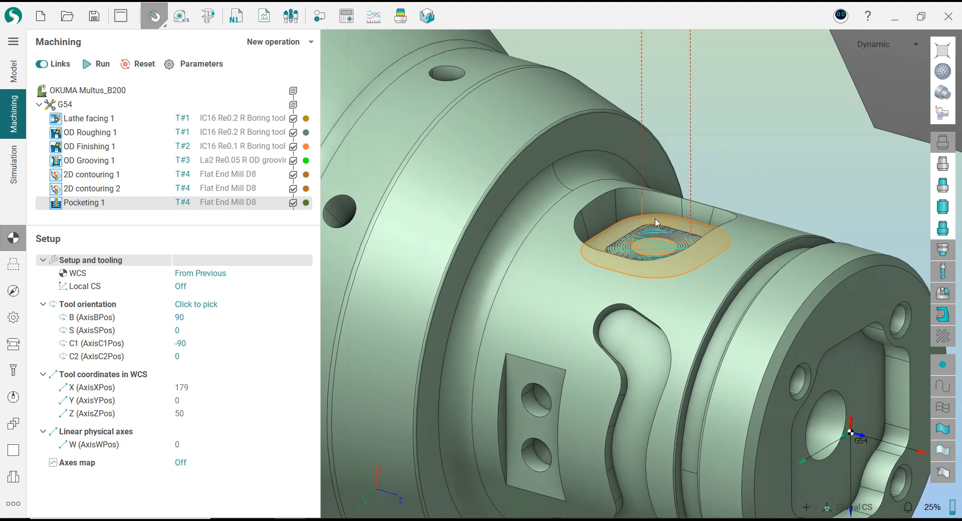
- Set the plunge ramp angle to 1.5°, enable a 2 mm smooth radius and recalculate the pocketing toolpath
click(13, 345)
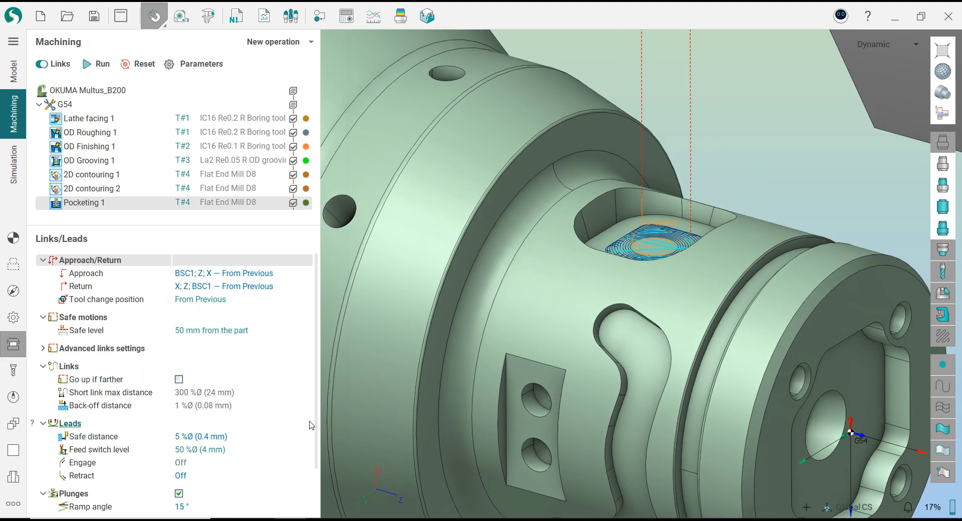
scroll(316, 427, down, 2)
click(190, 450)
text(1.5)
click(179, 502)
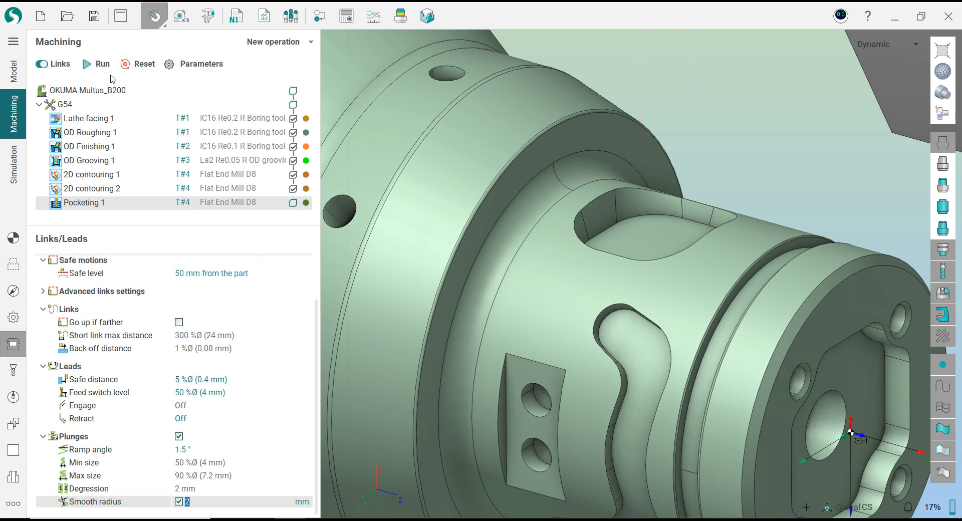
click(101, 64)
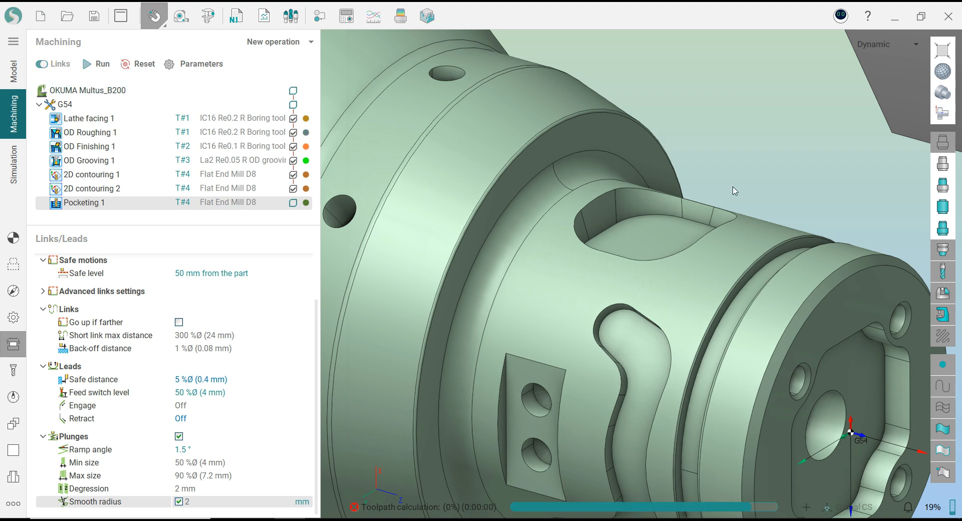
mouse_move(667, 206)
middle_down()
mouse_move(694, 173)
mouse_move(662, 224)
mouse_move(677, 182)
mouse_move(704, 172)
mouse_move(658, 202)
middle_up()
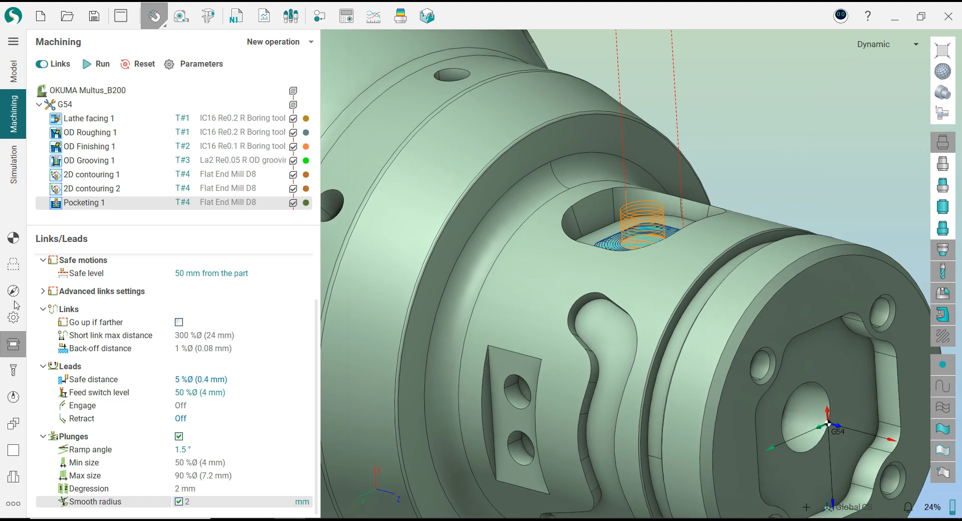
- Raise the pocketing top level to 31 mm and recalculate the toolpath
click(13, 293)
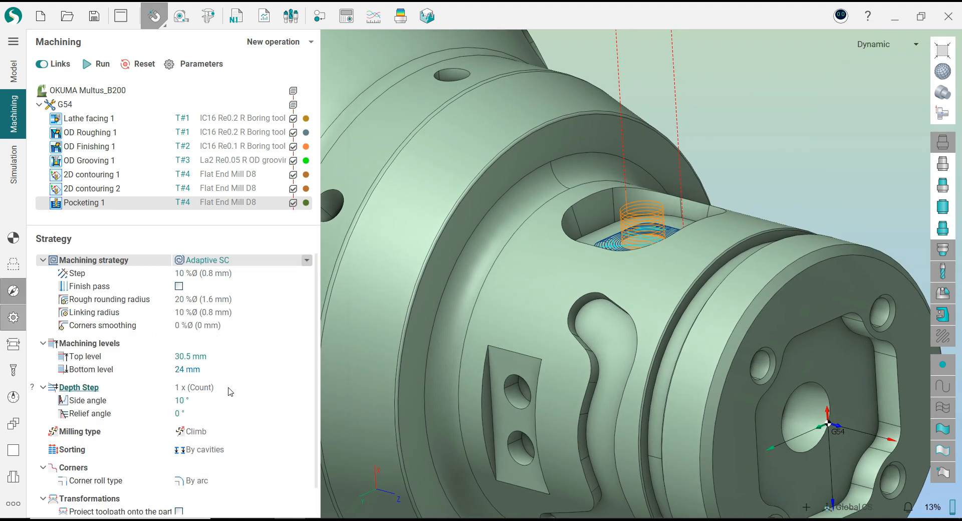
click(239, 357)
text(31)
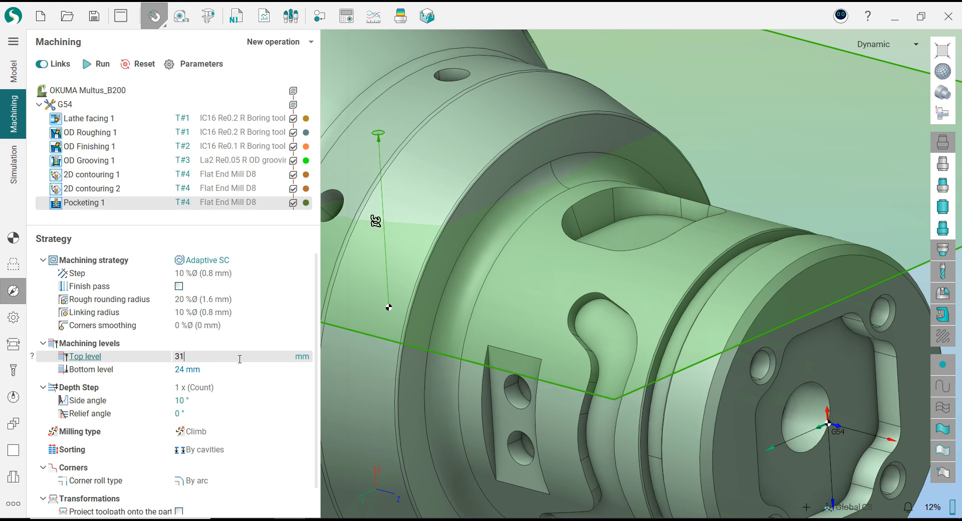
click(98, 64)
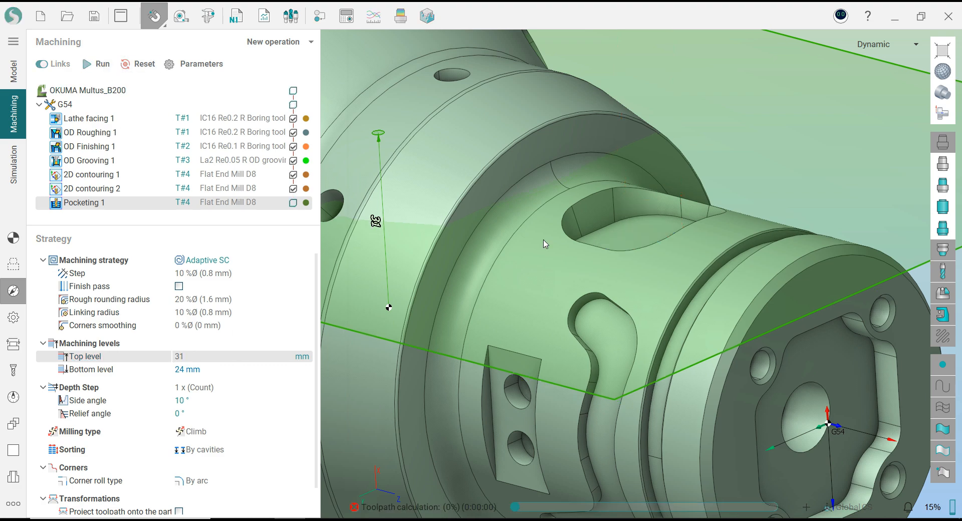
scroll(647, 262, down, 4)
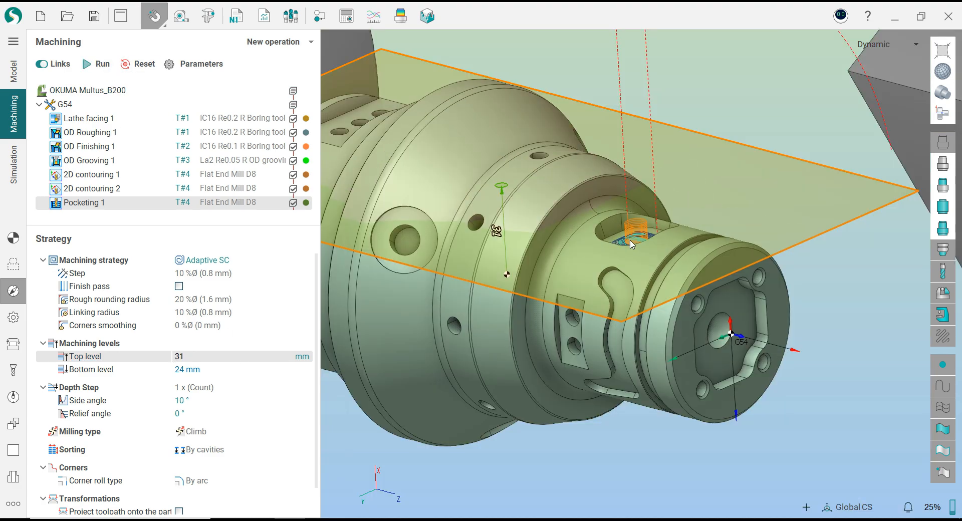
- Examine the helical plunge's starting height from the side against the workpiece stock above the rounded pocket
click(13, 238)
middle_drag(656, 261, 730, 221)
key(space)
scroll(720, 146, up, 4)
click(945, 166)
click(949, 229)
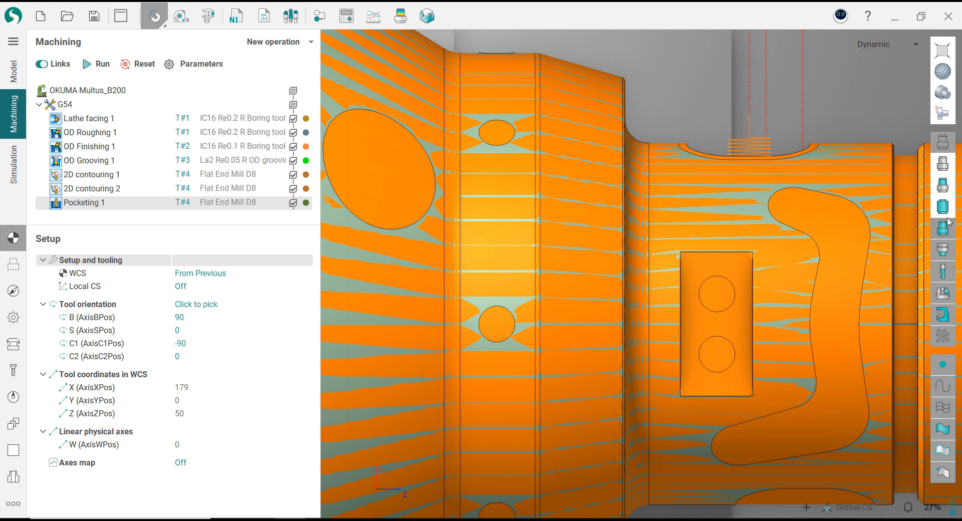
scroll(797, 145, up, 5)
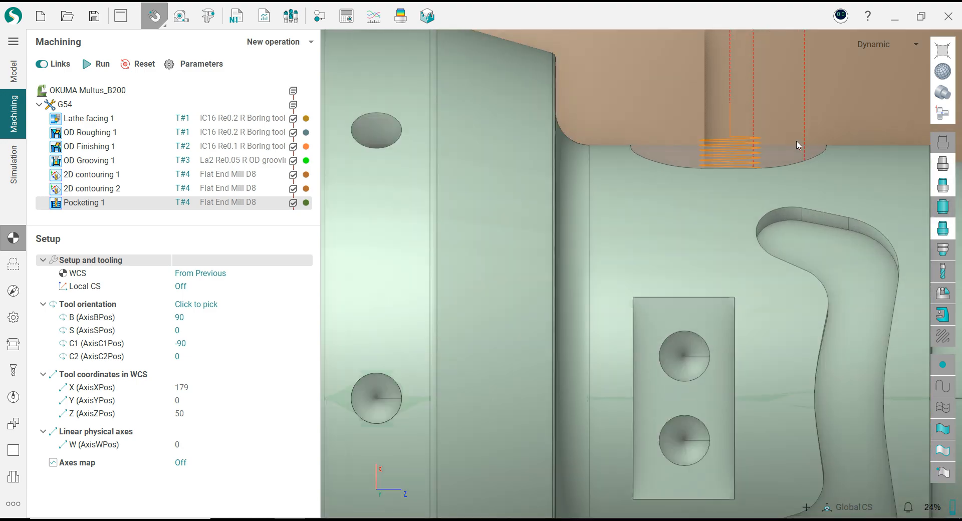
scroll(798, 145, up, 2)
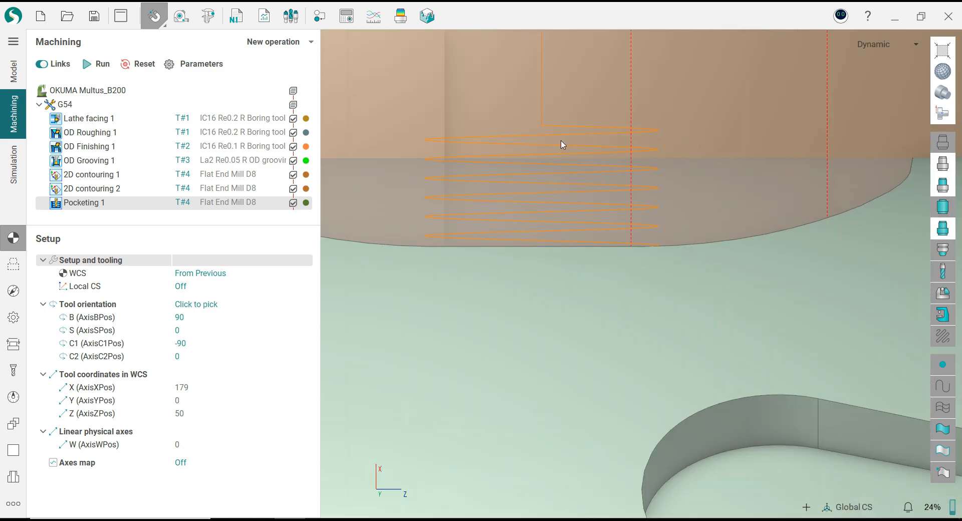
scroll(561, 160, down, 10)
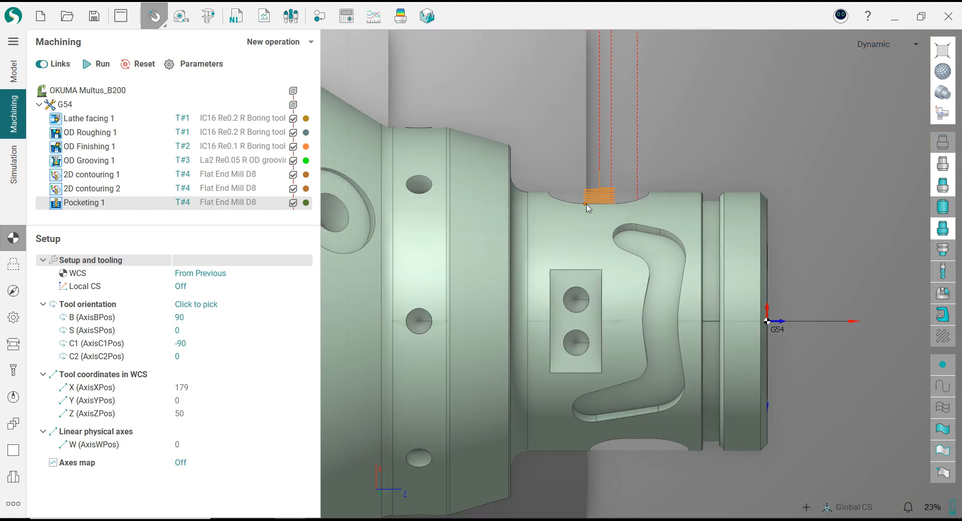
scroll(561, 231, up, 8)
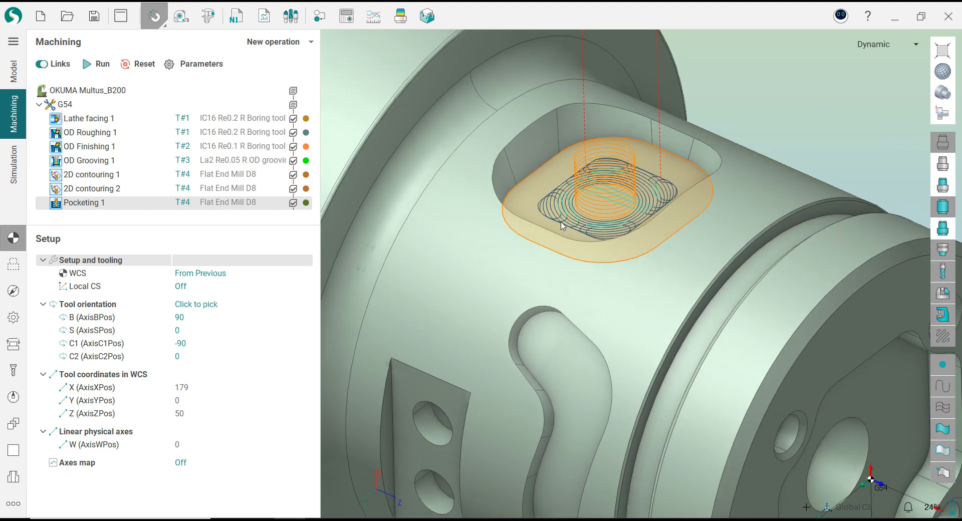
- Inspect the remaining stock in the rounded pocket with the colour-coded part comparison, and turn the comparison off
mouse_move(561, 224)
middle_down()
mouse_move(575, 214)
mouse_move(557, 224)
middle_up()
click(400, 16)
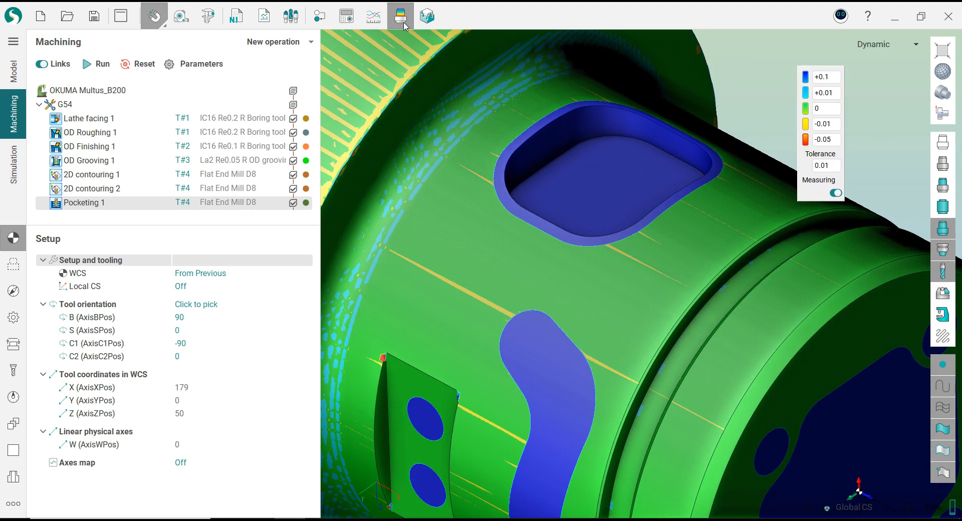
scroll(600, 211, down, 4)
mouse_move(606, 185)
middle_down()
mouse_move(567, 176)
mouse_move(613, 180)
mouse_move(597, 170)
middle_up()
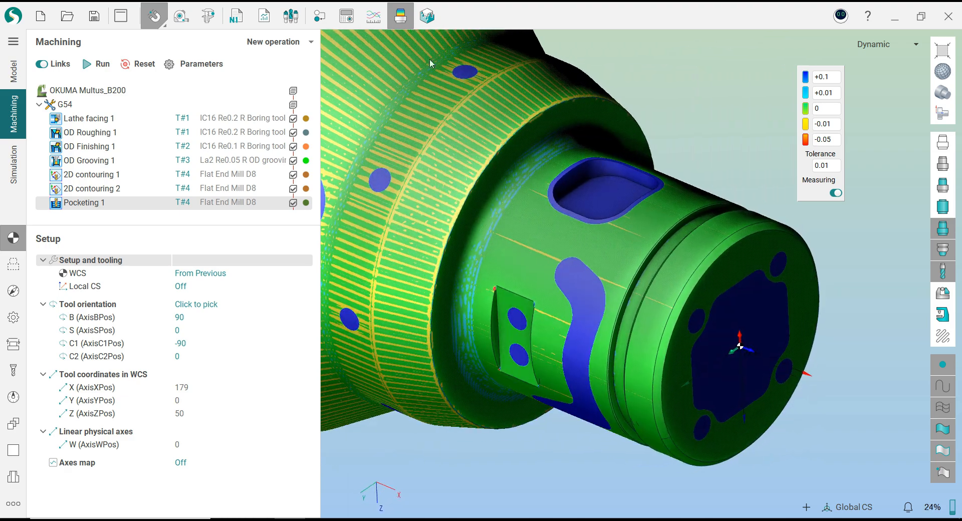
click(404, 20)
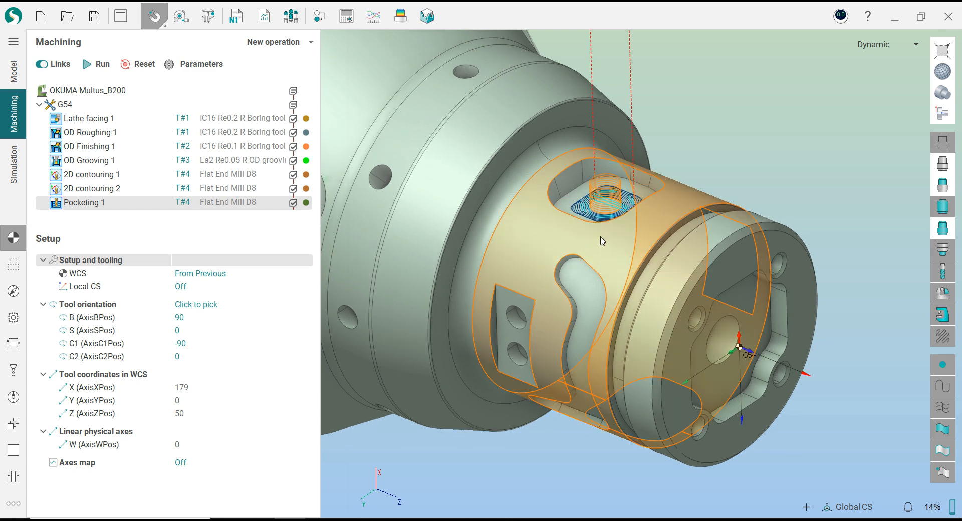
- Switch the pocketing strategy to Equidistant with a 0.5 mm depth step and recalculate the toolpath
scroll(600, 220, up, 5)
mouse_move(599, 202)
middle_down()
mouse_move(600, 236)
mouse_move(592, 205)
middle_up()
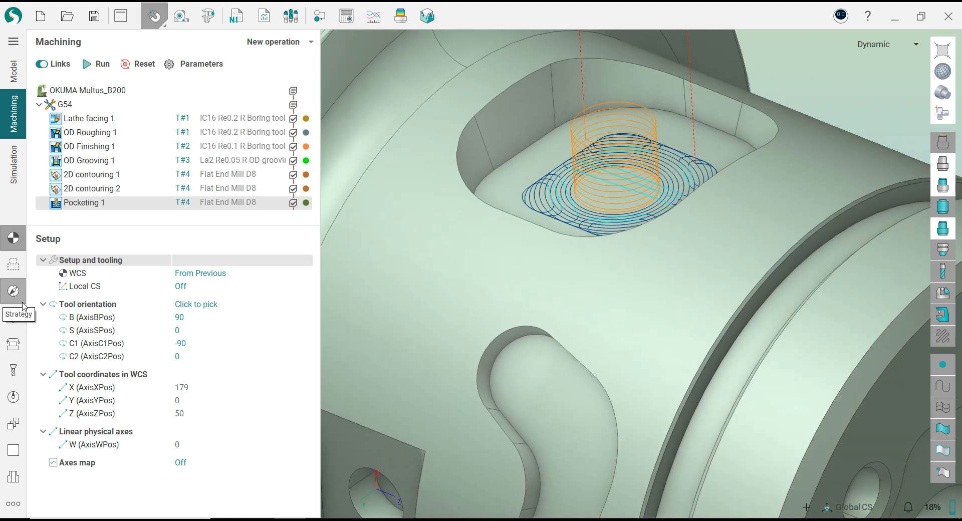
click(22, 303)
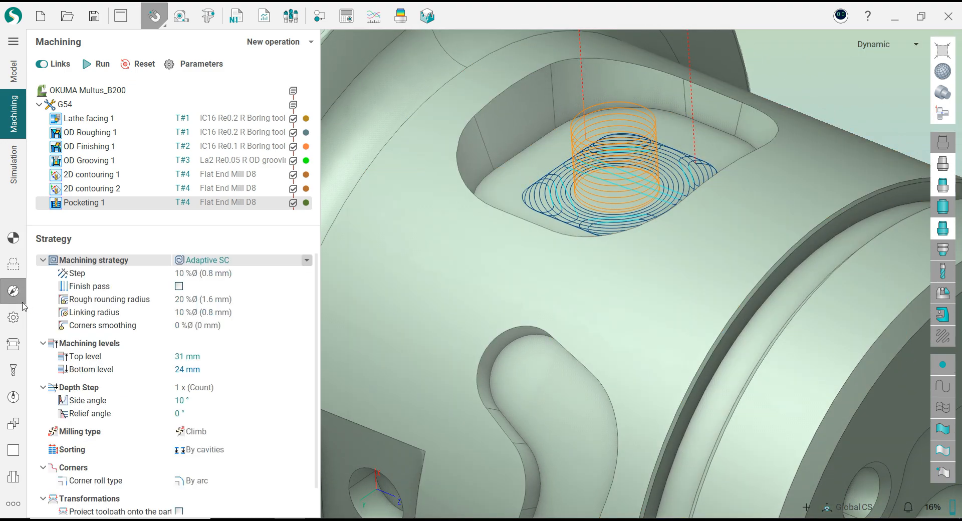
click(233, 261)
click(233, 274)
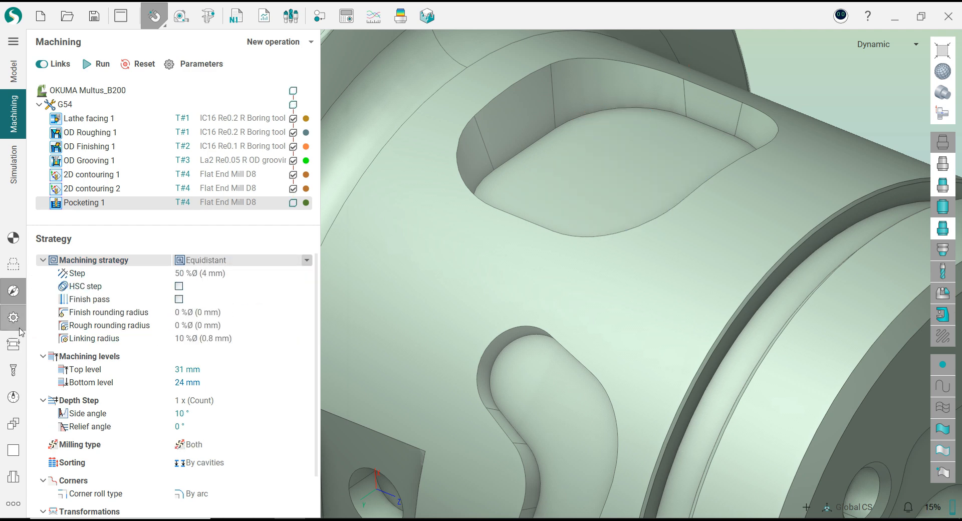
click(205, 414)
click(226, 401)
click(299, 401)
click(289, 415)
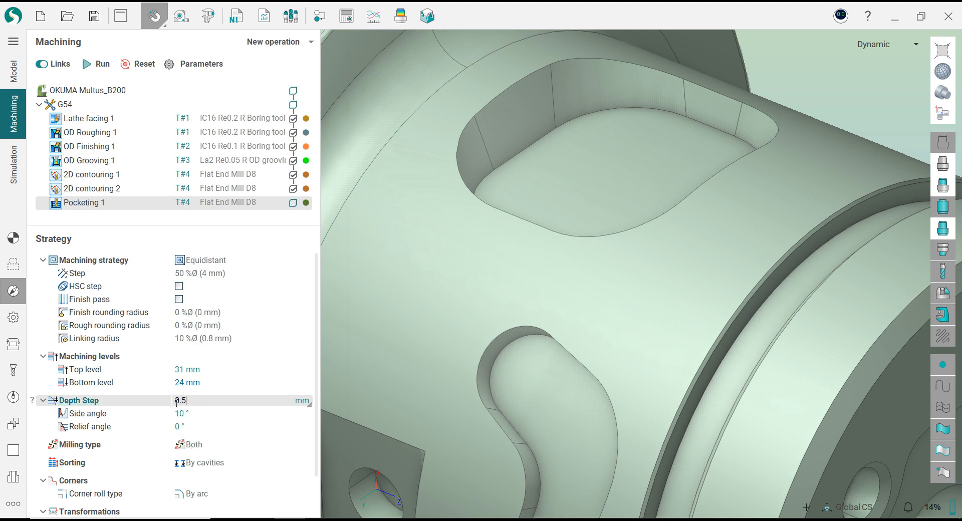
click(113, 68)
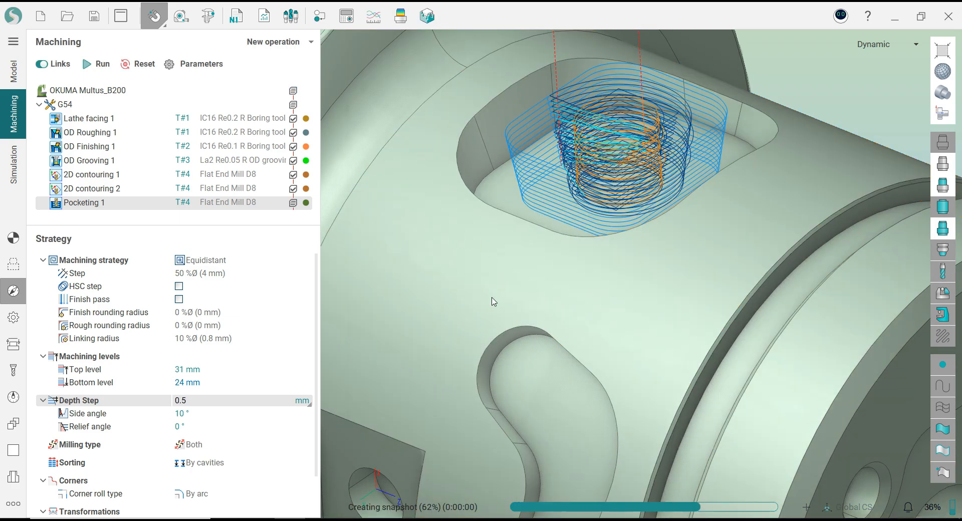
scroll(558, 295, down, 4)
middle_drag(576, 228, 462, 282)
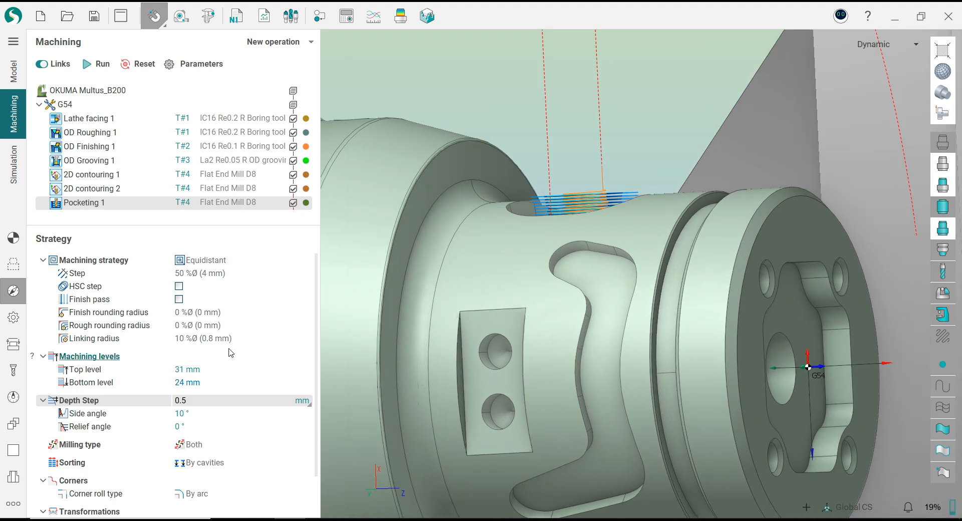
- Set the top level of the equidistant pocketing operation to 30 mm
click(228, 372)
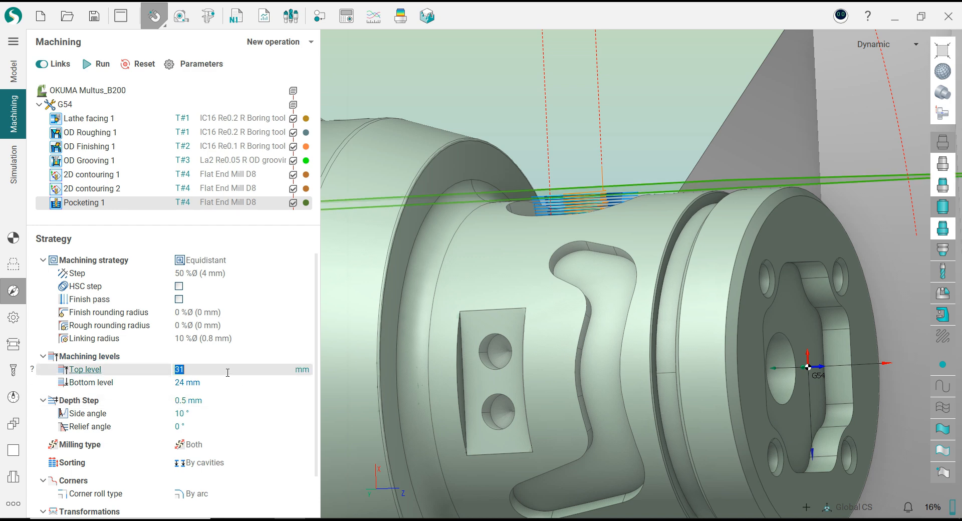
text(30)
key(Return)
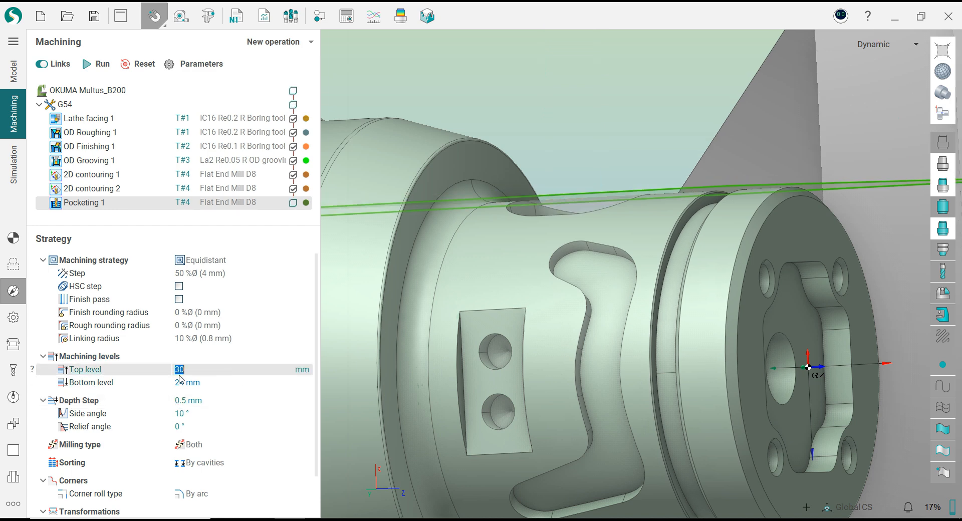
- Set the links' back-off distance to 0.25 mm and recalculate the pocketing toolpath
click(9, 349)
click(218, 405)
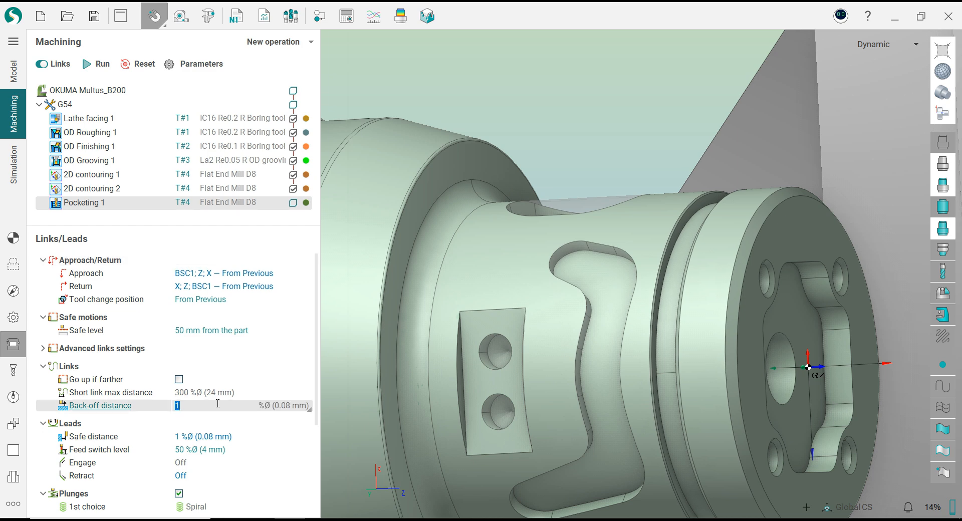
click(280, 408)
click(205, 420)
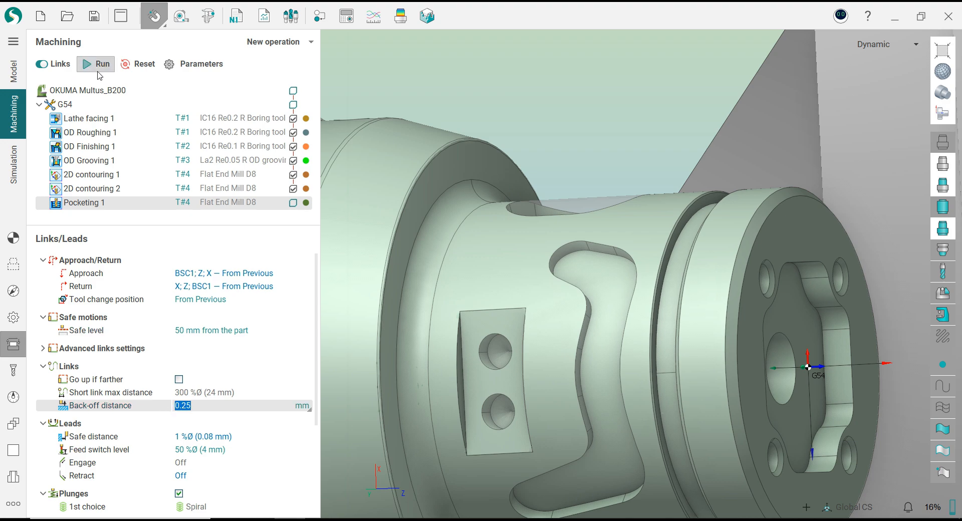
click(96, 66)
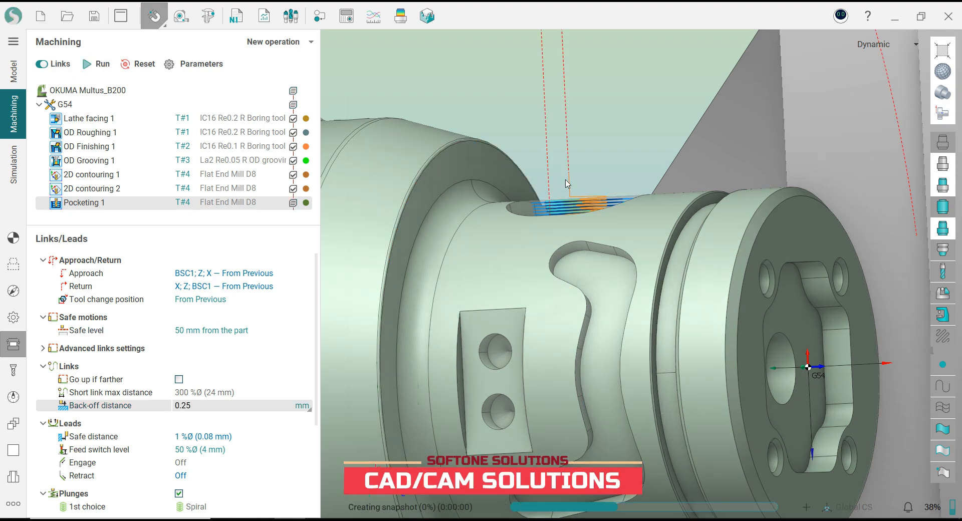
- Simulate the equidistant pocketing of the rounded pocket at an increased playback speed, and return to the machining operations
middle_drag(601, 187, 583, 233)
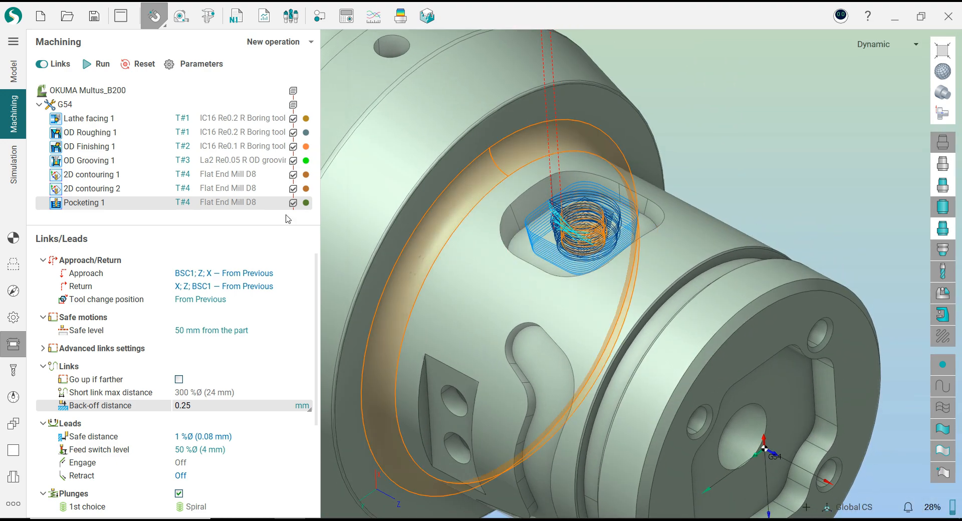
click(14, 160)
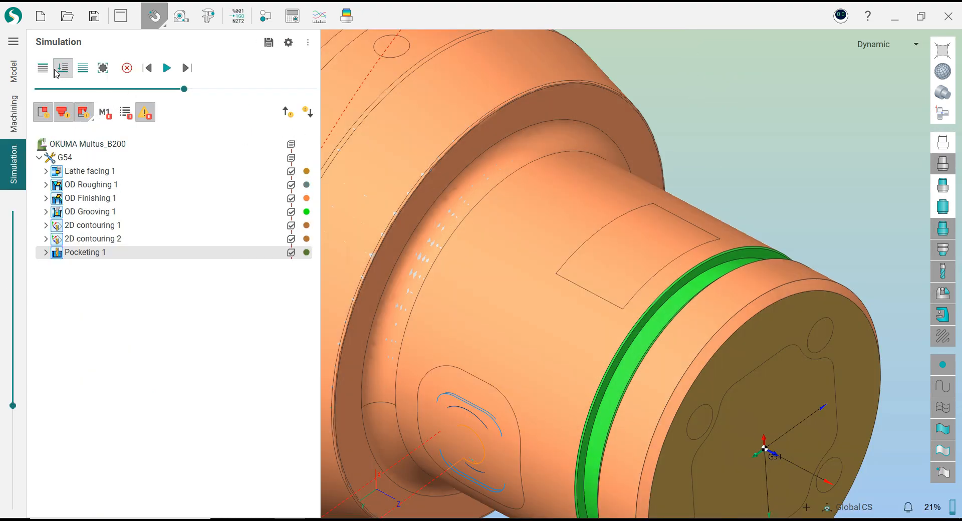
scroll(631, 238, down, 3)
click(168, 69)
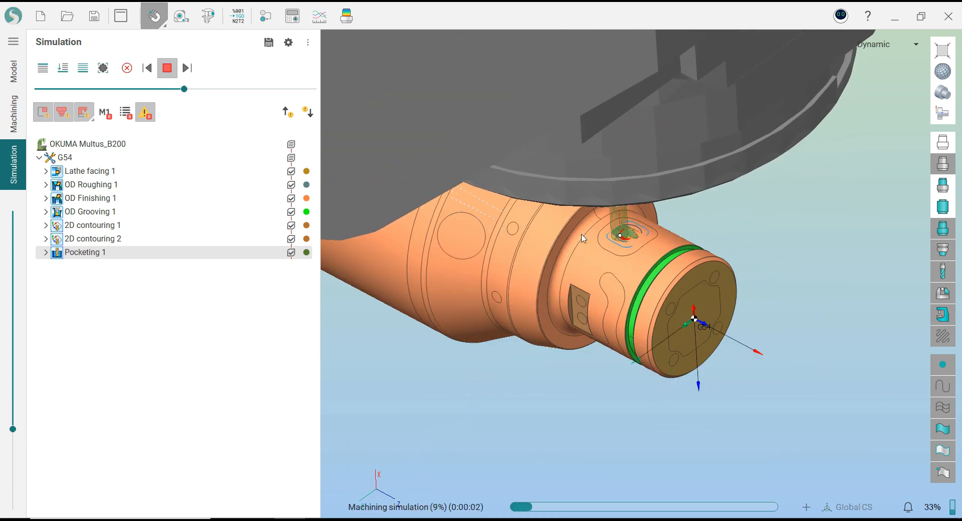
scroll(638, 242, up, 3)
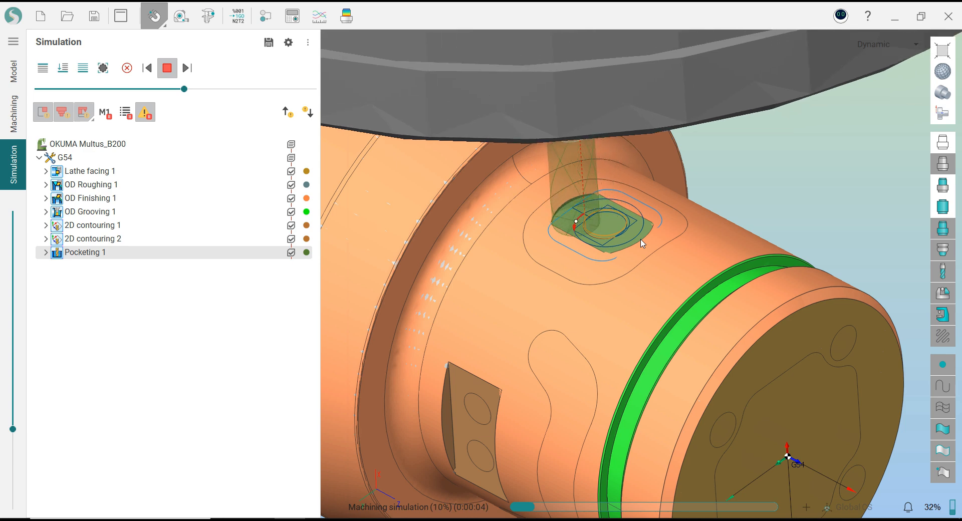
scroll(633, 245, down, 1)
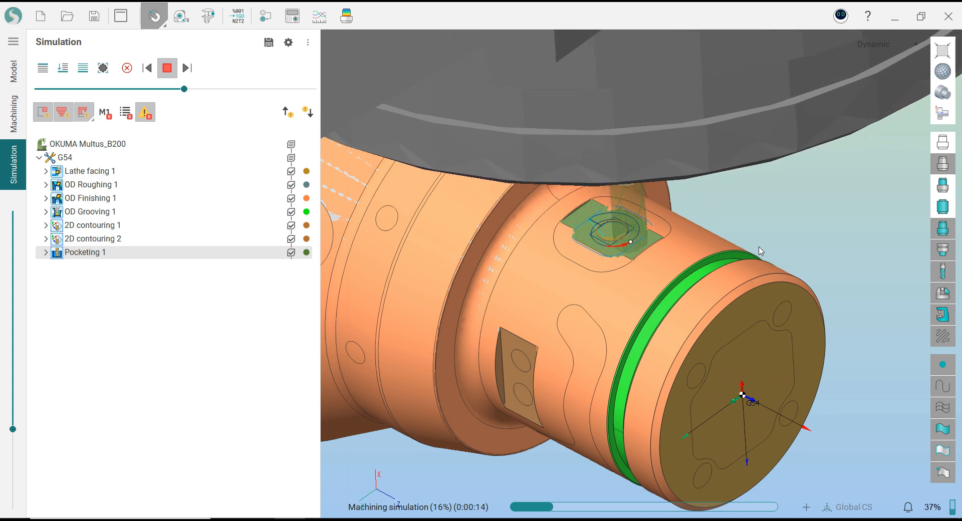
click(211, 88)
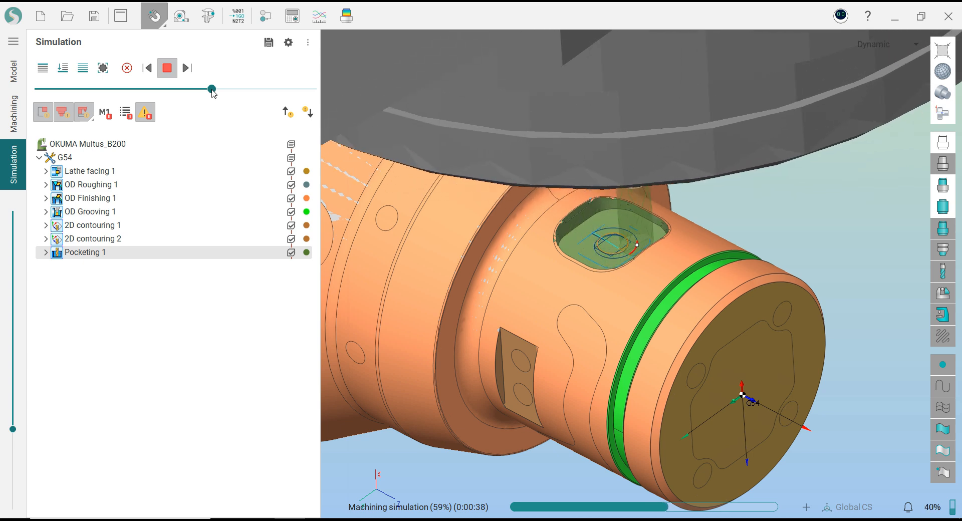
click(13, 115)
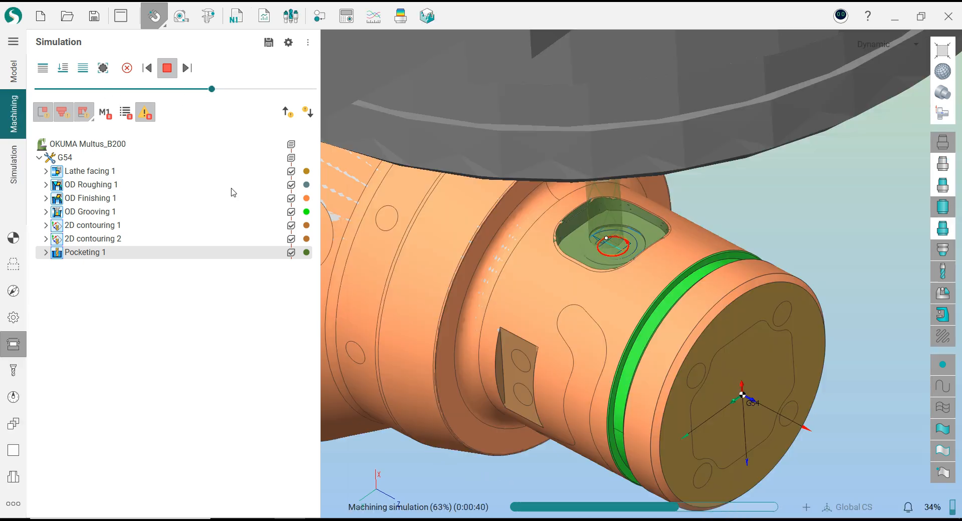
- Check the remaining stock in the rounded pocket with the colour-coded part comparison, and turn the comparison off
scroll(619, 237, down, 3)
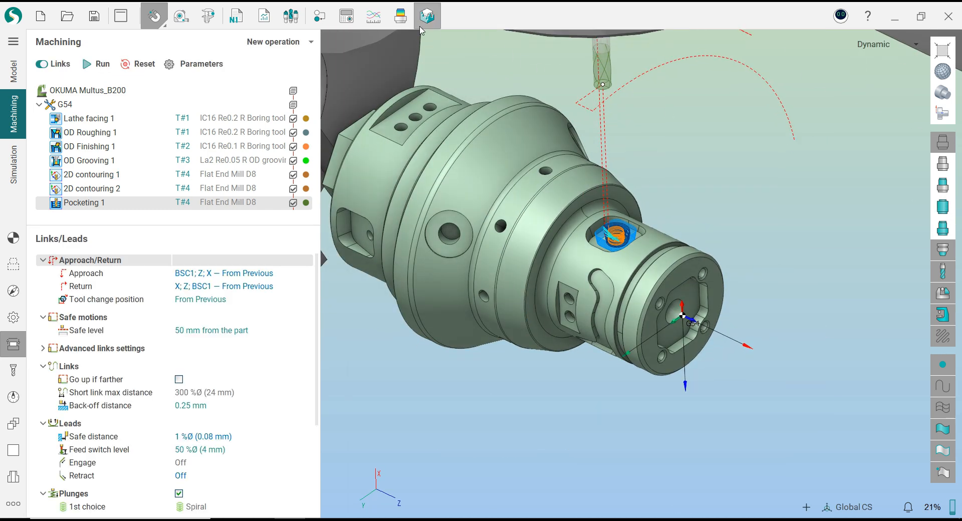
click(400, 16)
scroll(614, 245, up, 3)
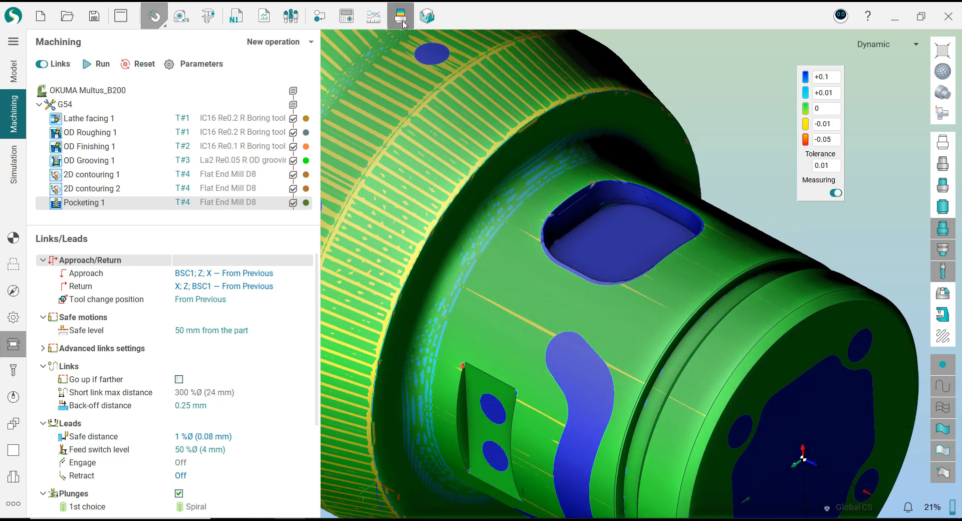
click(404, 23)
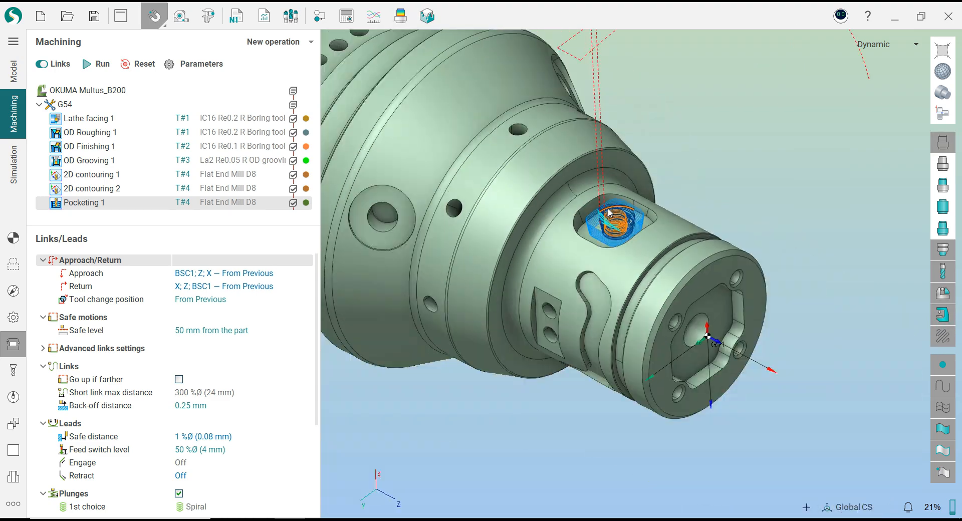
- Duplicate the Pocketing 1 operation at the end of the operation list
right_click(65, 201)
click(116, 260)
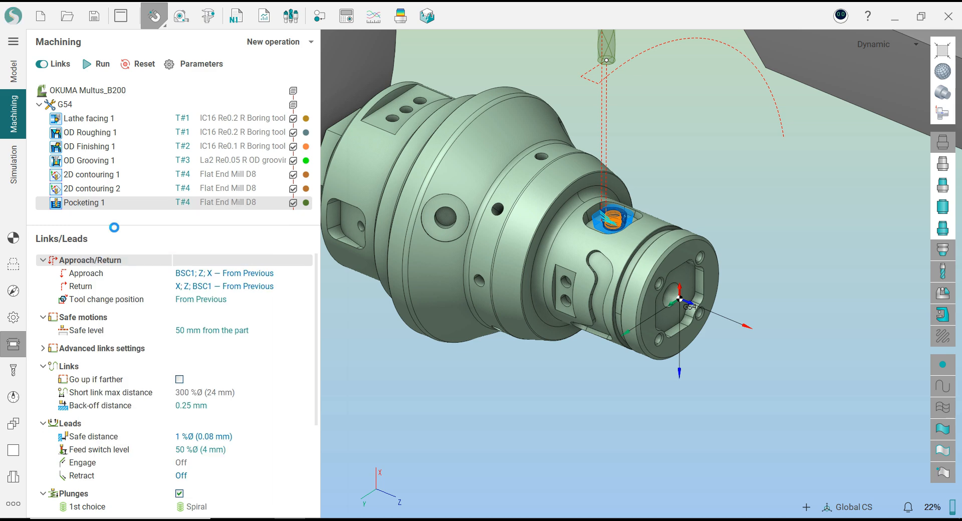
click(99, 220)
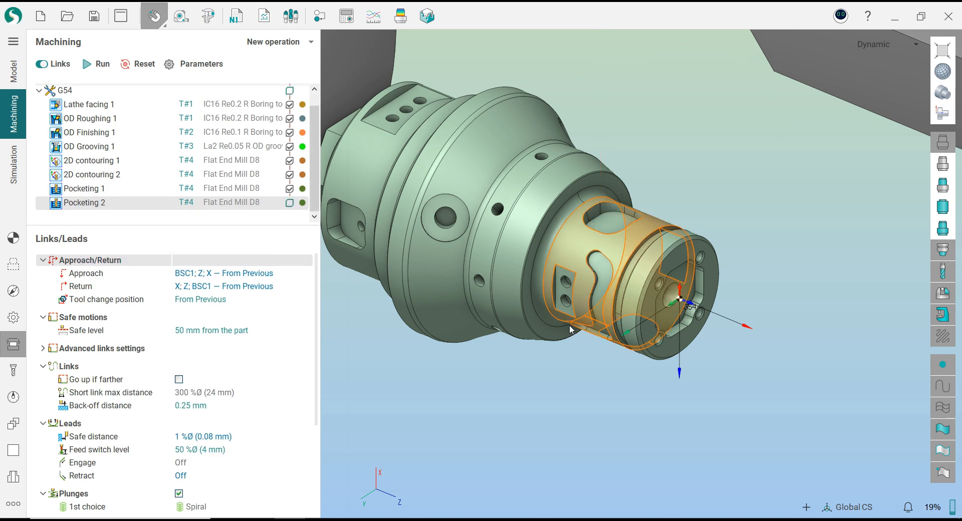
- Align the duplicated pocketing operation's tool to the Up direction for the opposite rounded pocket, giving C1 an angle of -270
click(11, 243)
middle_drag(557, 339, 550, 246)
click(270, 305)
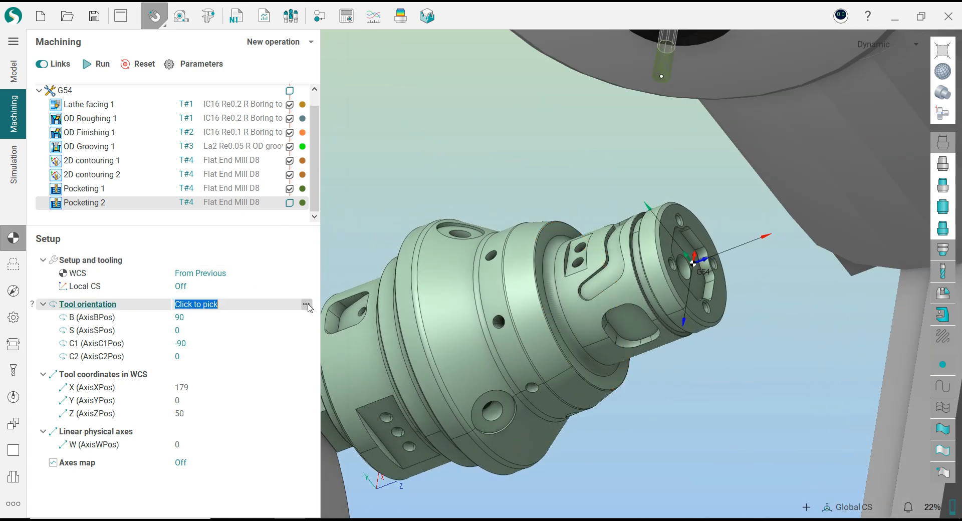
click(574, 331)
click(359, 214)
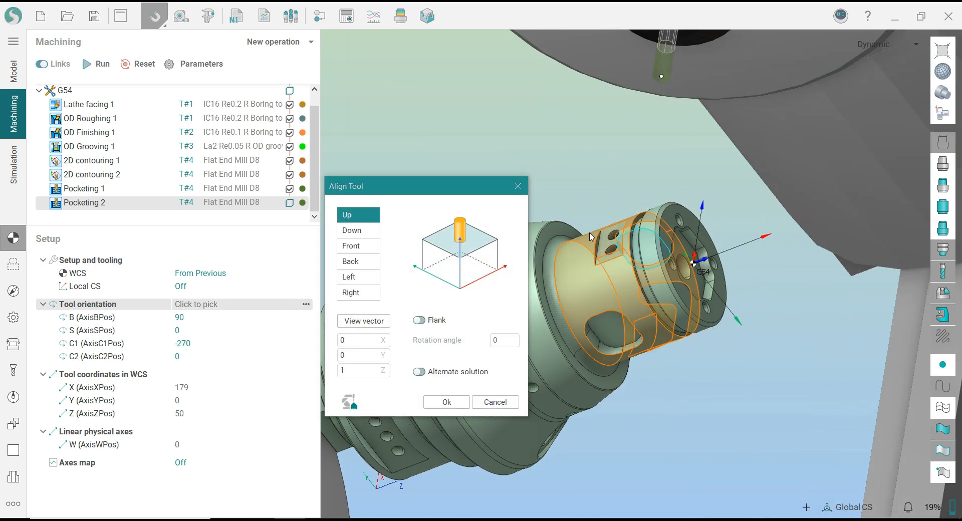
click(452, 400)
- Replace the copied job assignment with the opposite pocket's upper edge chain as a pocket and its floor face as the bottom level
middle_drag(541, 212, 577, 272)
scroll(604, 272, up, 5)
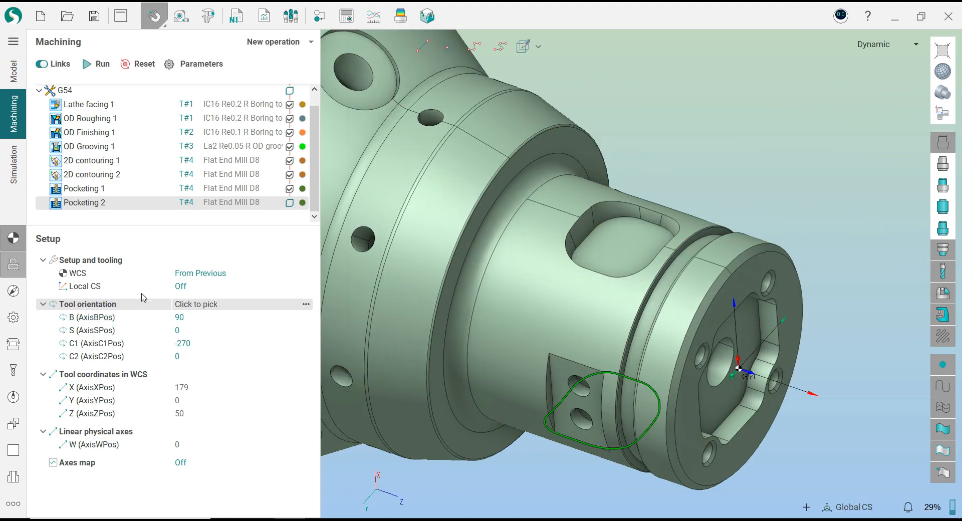
right_click(161, 297)
click(205, 353)
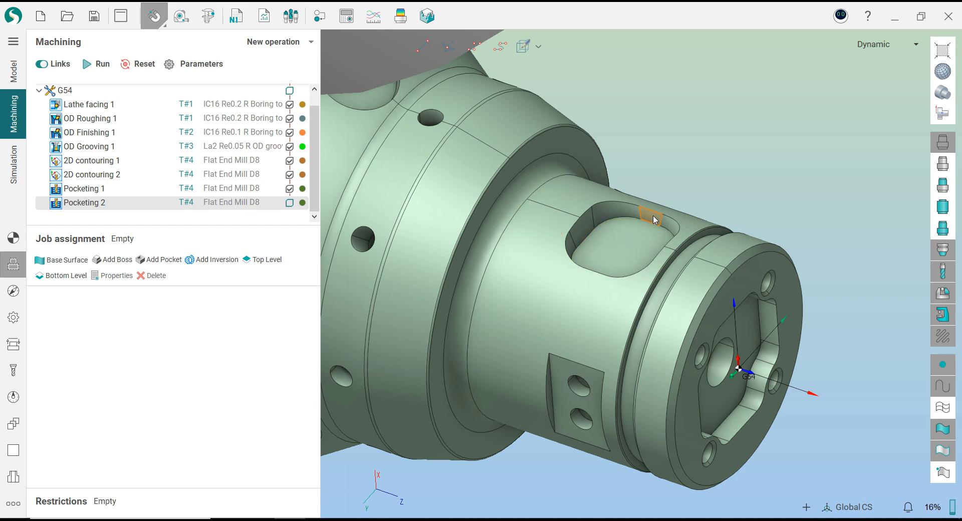
click(162, 263)
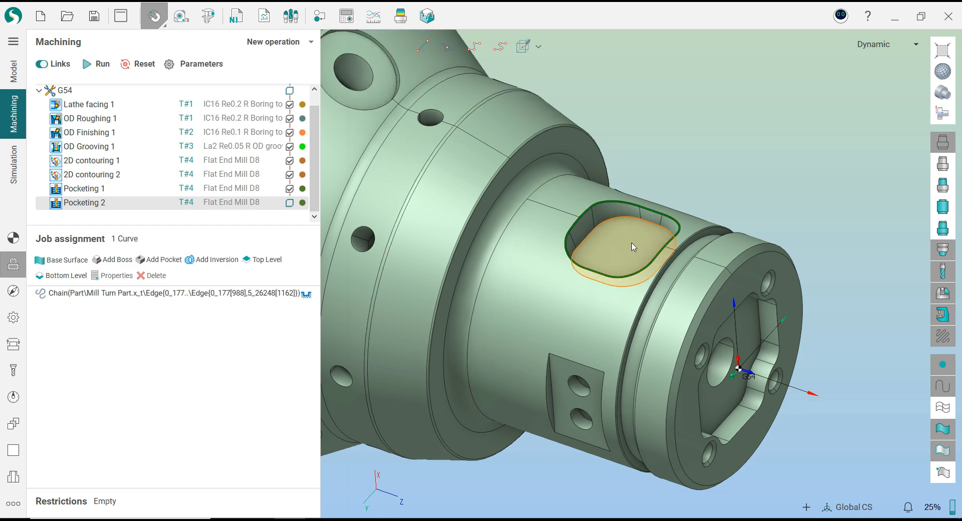
click(557, 257)
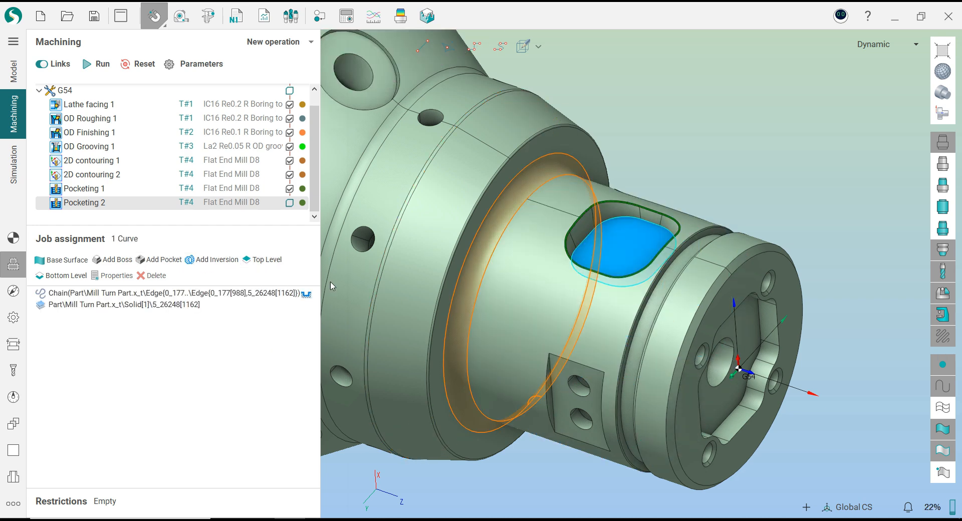
click(83, 277)
- Calculate the Pocketing 2 toolpath for the opposite rounded pocket
click(14, 238)
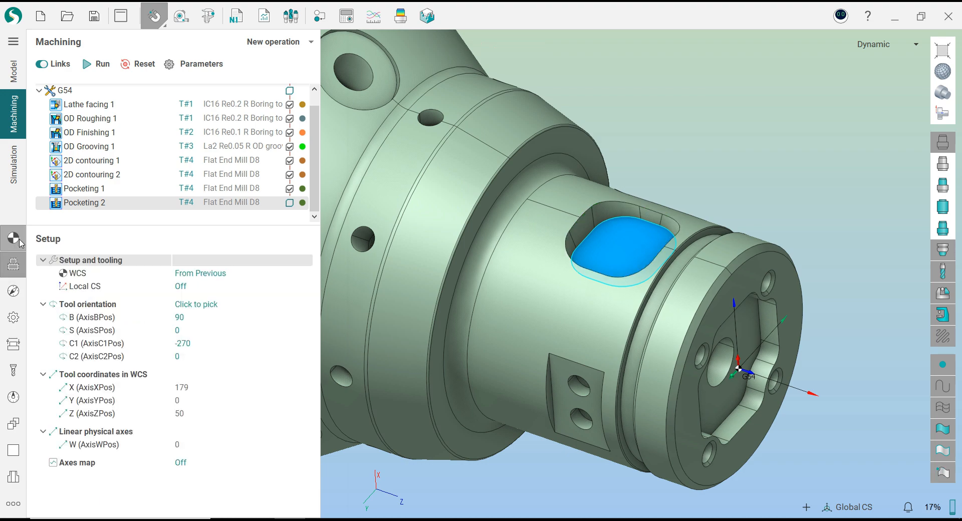
middle_drag(621, 282, 610, 257)
scroll(610, 257, up, 1)
click(699, 150)
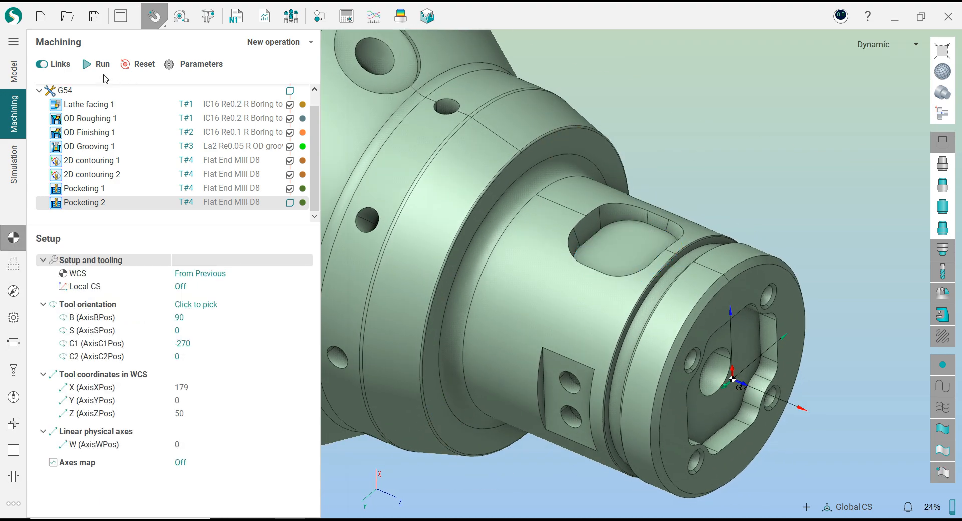
click(102, 69)
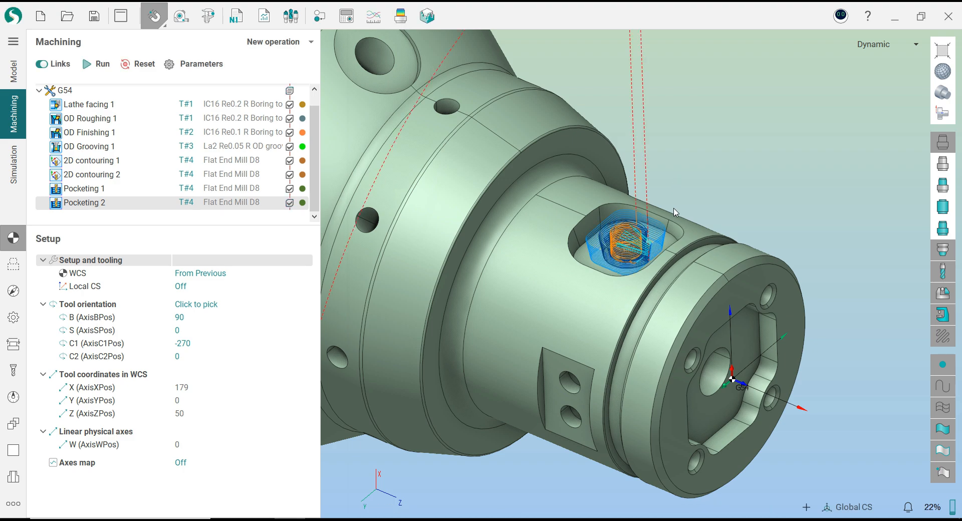
- Inspect the second rounded pocket with the colour-coded part comparison, and turn the comparison off
scroll(591, 293, down, 4)
middle_drag(605, 224, 607, 242)
click(404, 24)
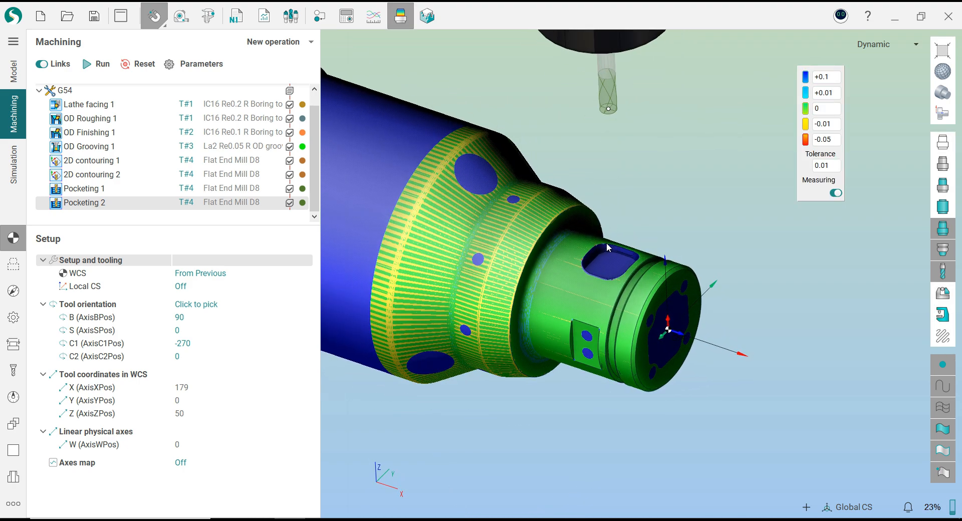
click(404, 24)
middle_drag(576, 211, 591, 222)
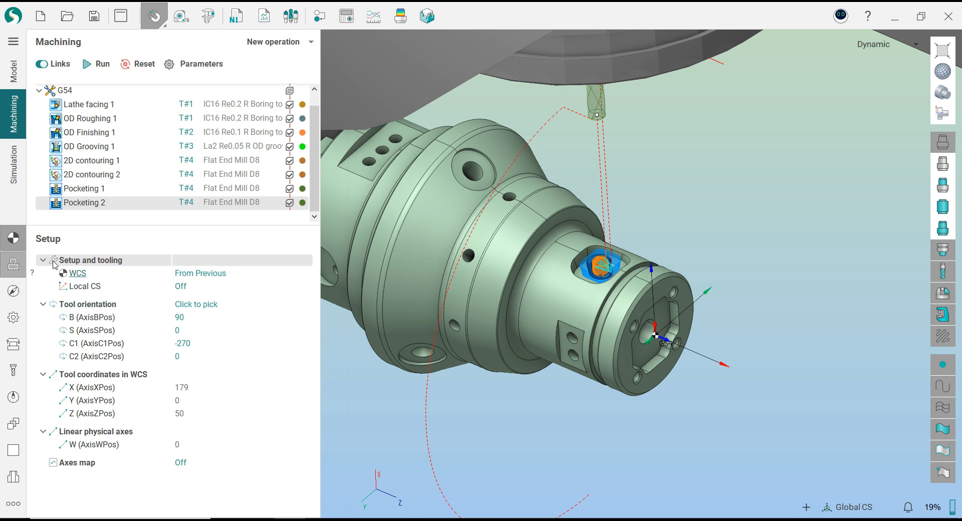
- Duplicate the Pocketing 2 operation as the basis for the circular recess on the conical section
right_click(85, 212)
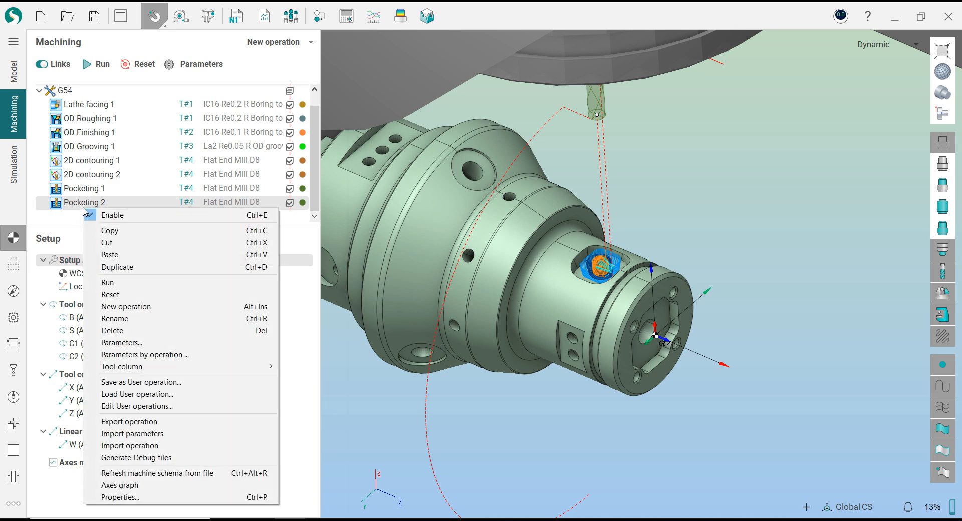
click(116, 264)
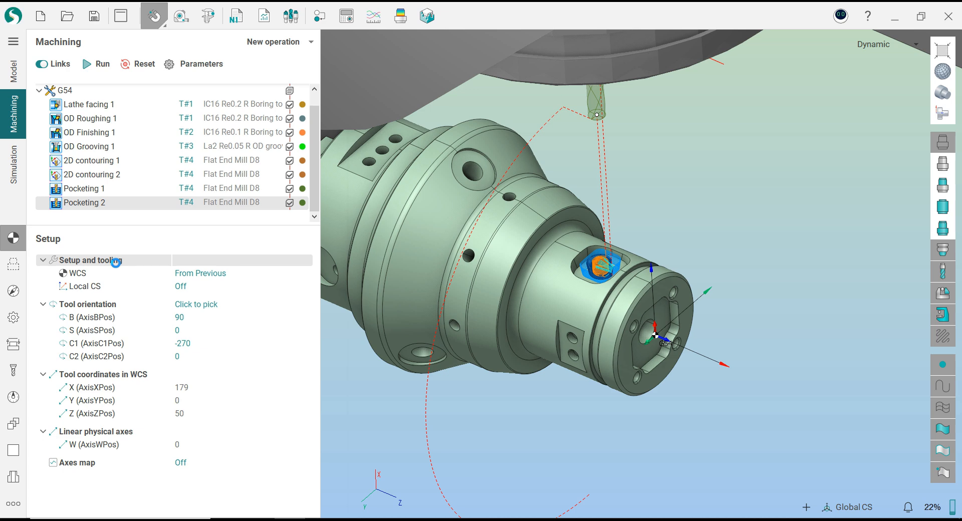
click(83, 217)
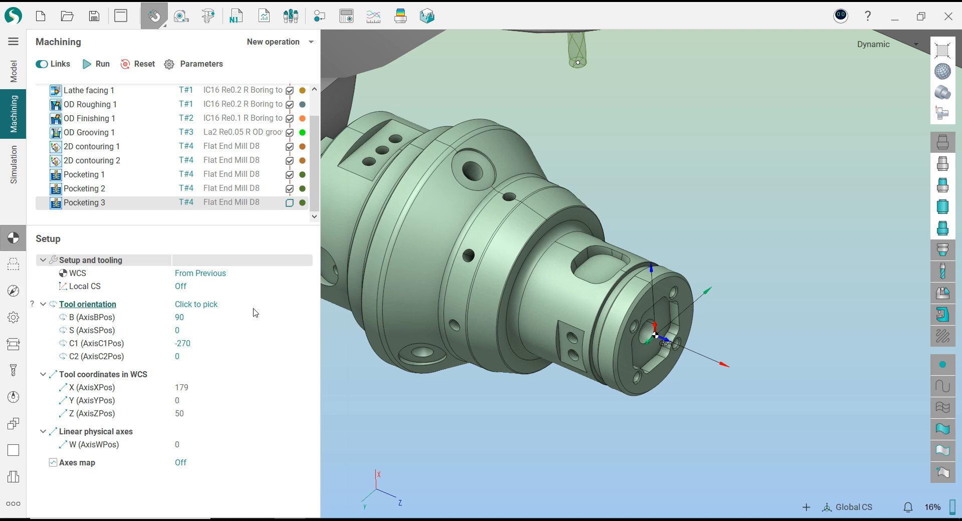
- Align the Pocketing 3 tool to the flat ring face of the circular recess, giving a B angle of 57.995
click(300, 305)
click(307, 305)
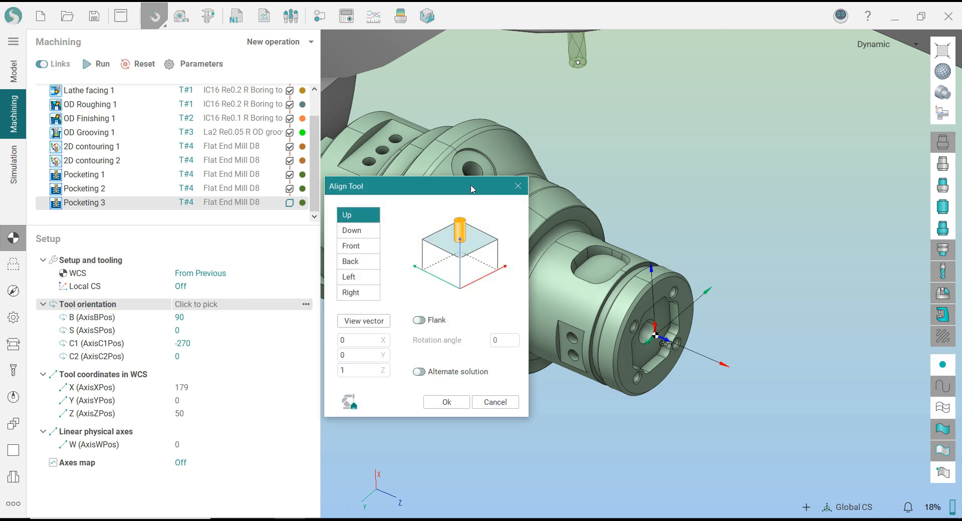
click(462, 171)
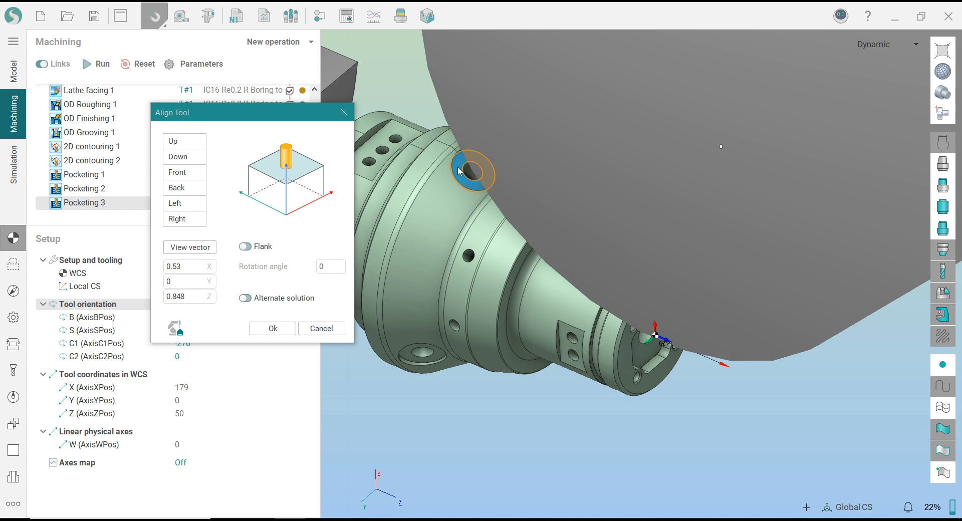
click(273, 328)
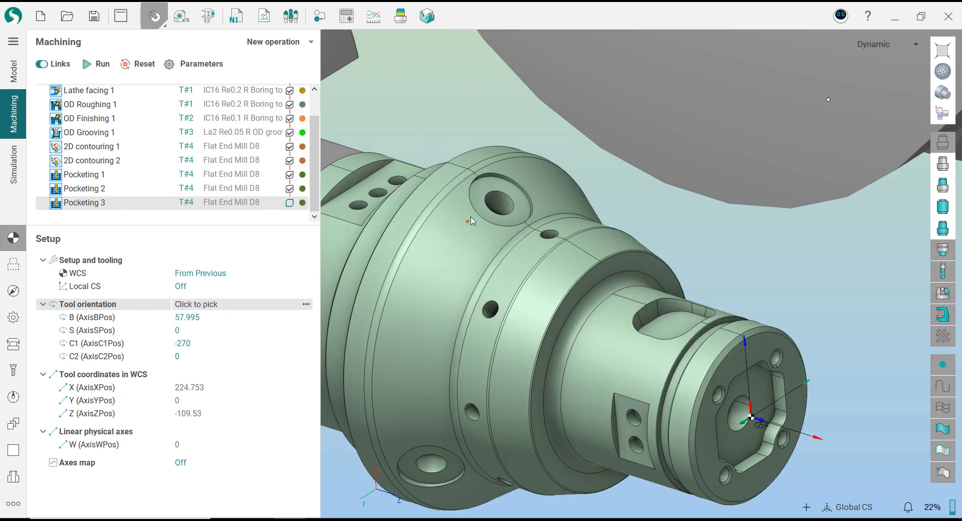
- Replace the Pocketing 3 job assignment with the circular recess's edge as a pocket, and hide the machine body
click(22, 274)
right_click(107, 291)
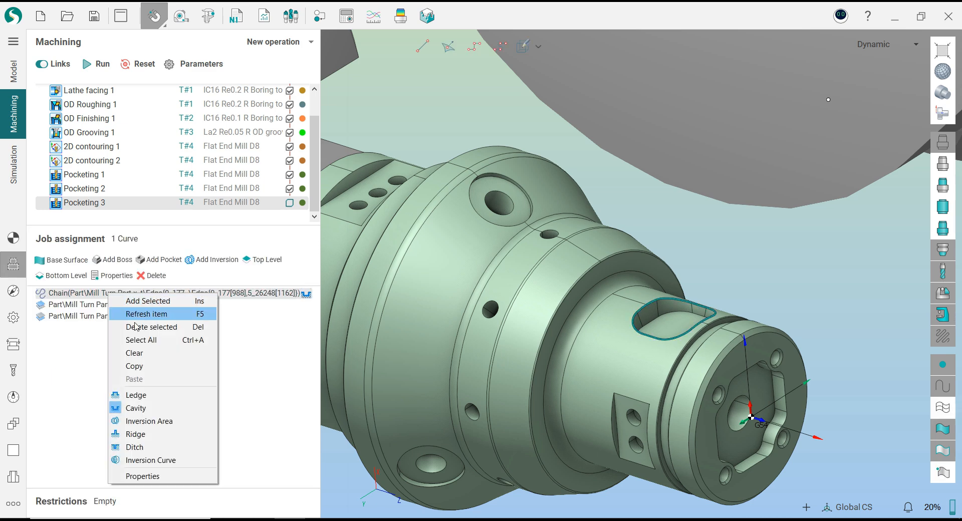
click(146, 351)
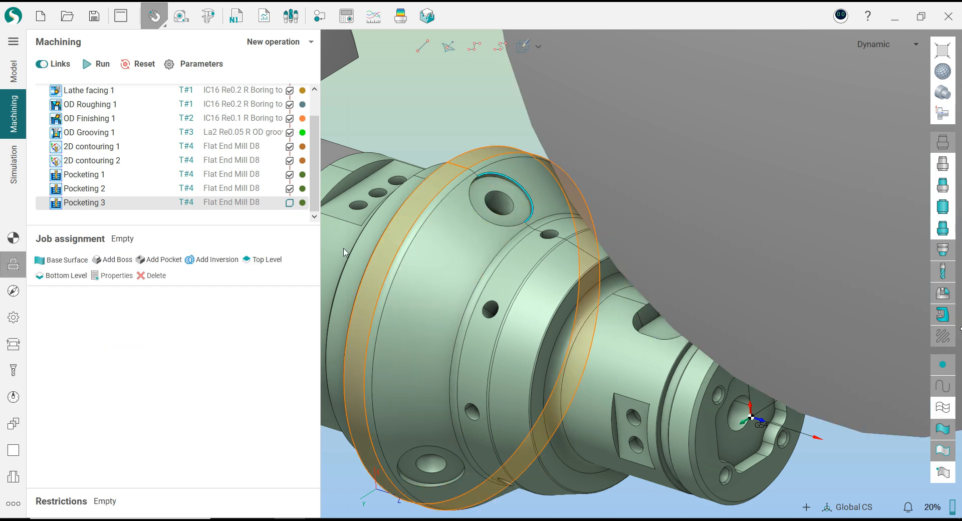
scroll(497, 191, up, 3)
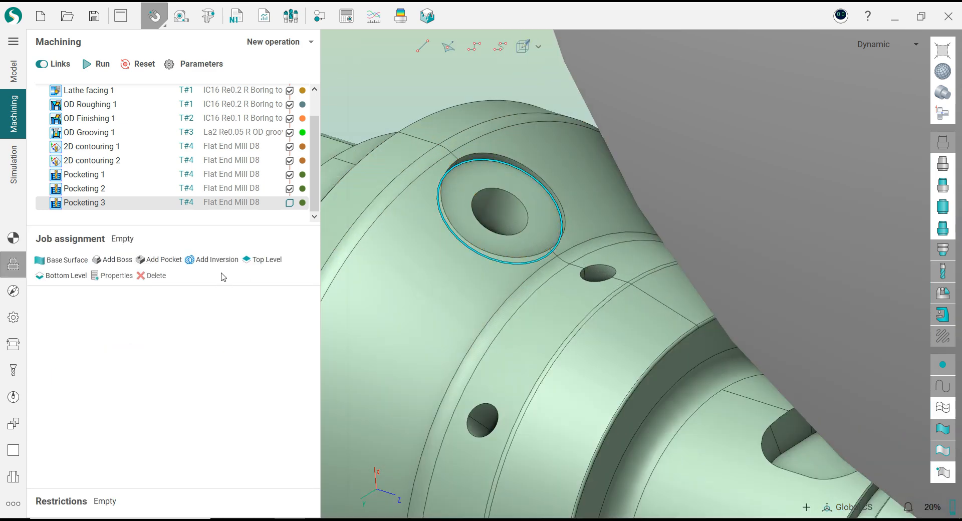
click(173, 265)
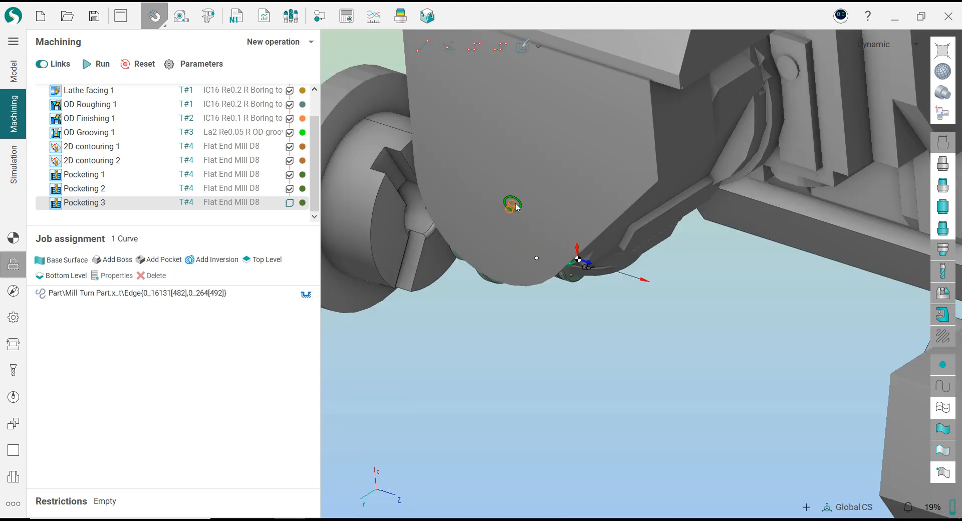
scroll(531, 301, up, 5)
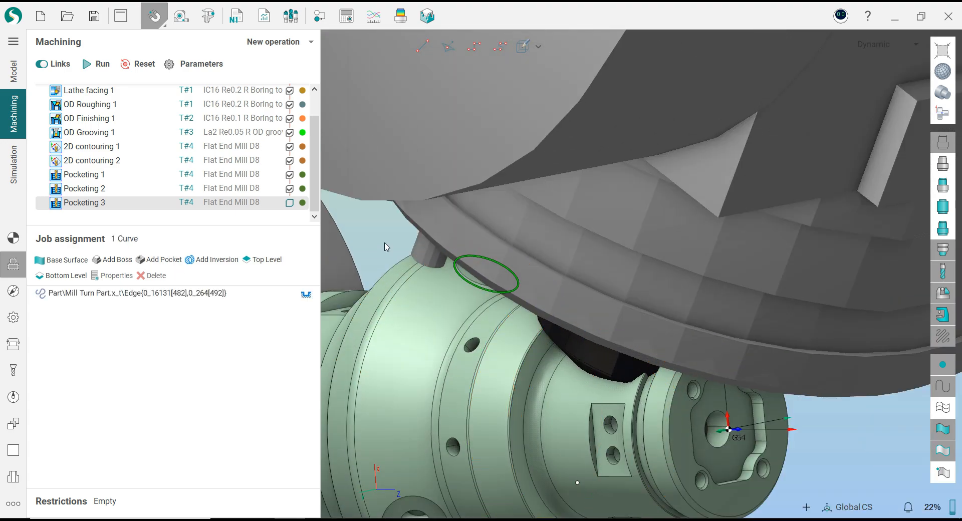
click(942, 314)
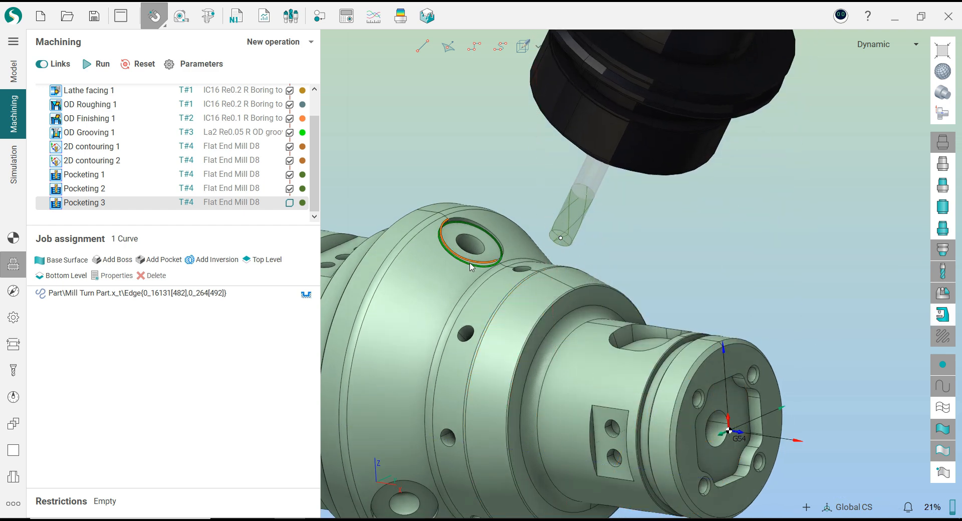
- Set the Pocketing 3 bottom level from the recess's flat ring face and the top level from the surrounding conical face
scroll(469, 263, up, 2)
click(443, 236)
click(63, 276)
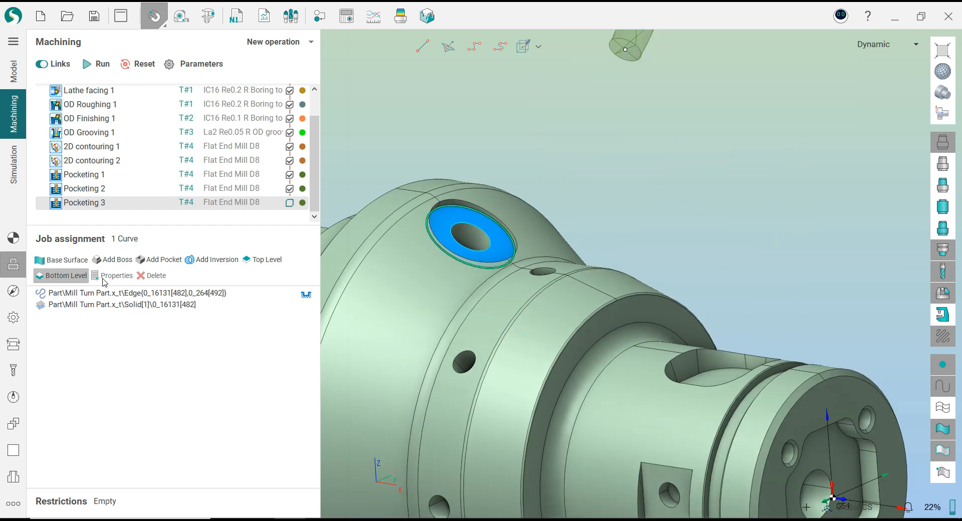
click(261, 260)
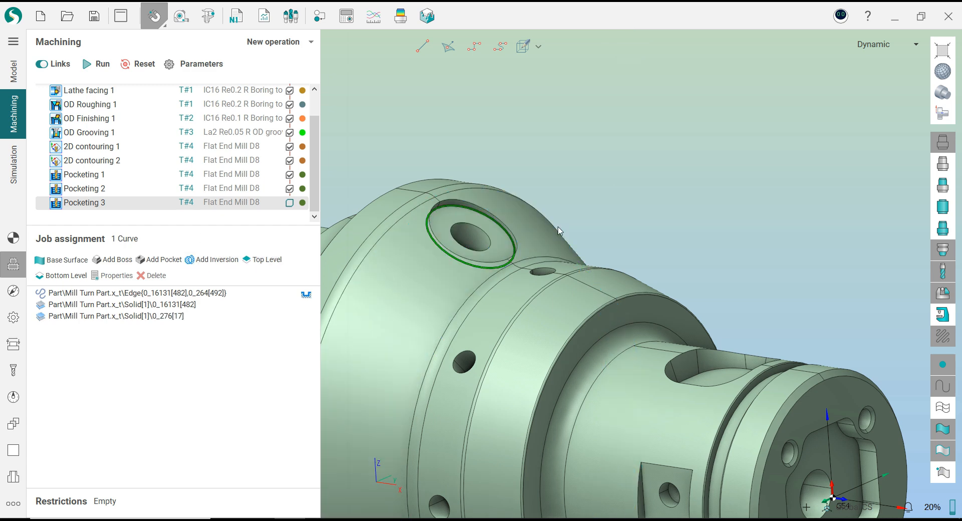
- Switch Pocketing 3 to the Adaptive SC strategy with a side angle of 0° and a depth step count of 1
click(11, 297)
click(272, 260)
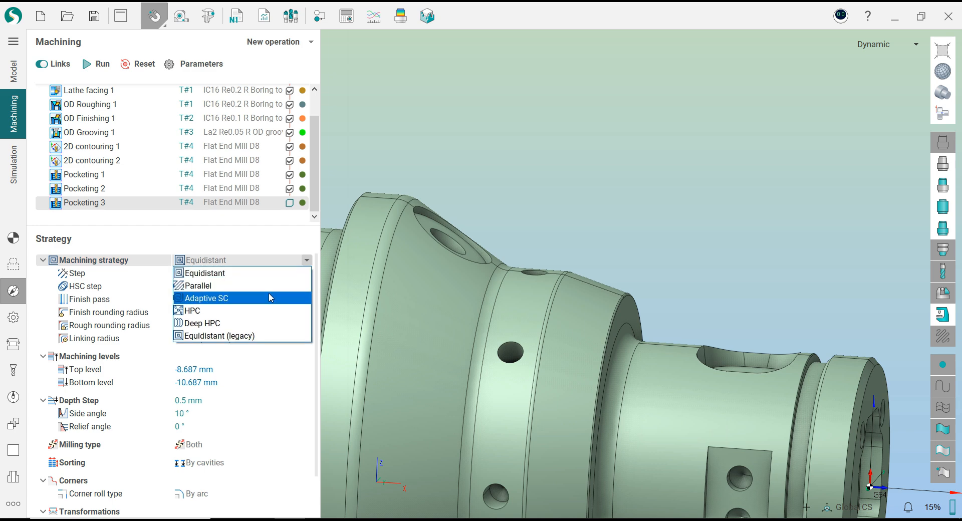
click(270, 298)
click(230, 400)
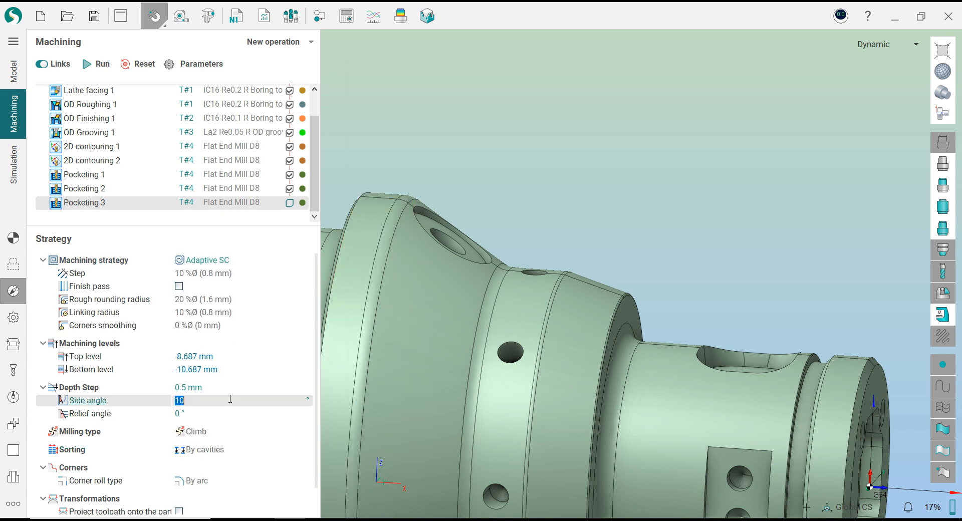
click(246, 389)
click(308, 390)
click(235, 411)
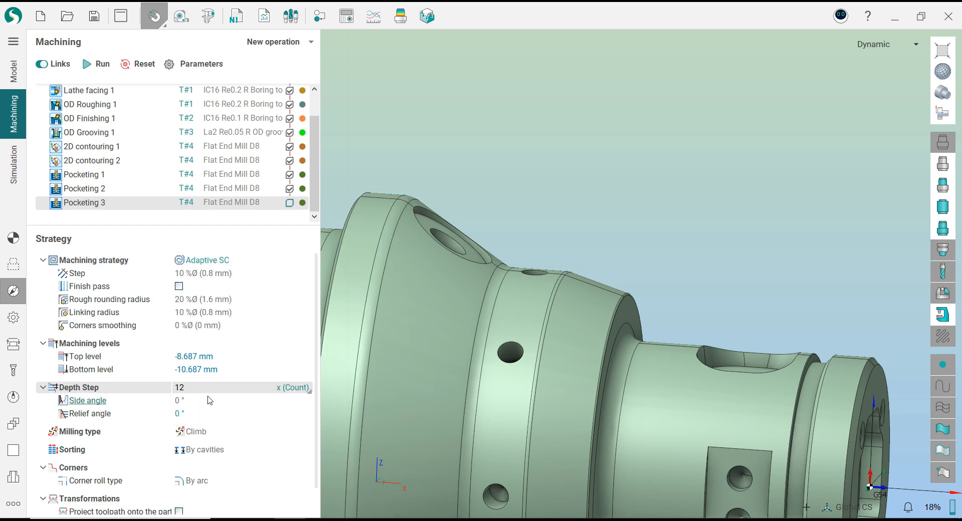
- Raise the Pocketing 3 top level by 0.5 mm to -8.187 mm and calculate the toolpath
click(13, 320)
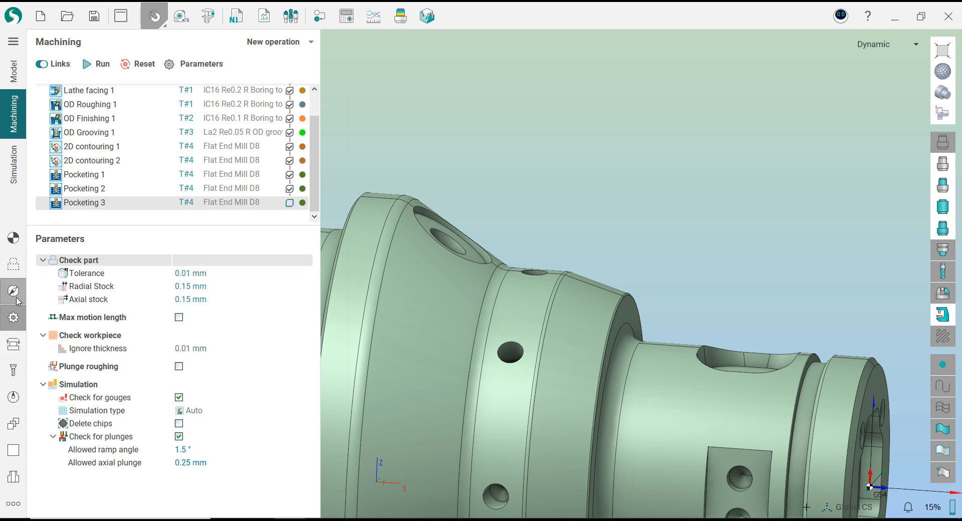
click(17, 303)
click(231, 358)
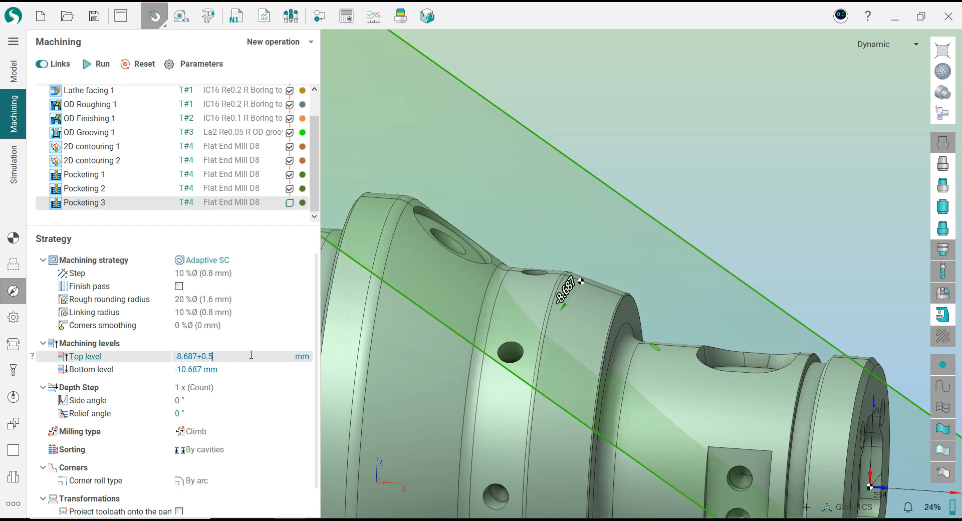
text(5)
key(Return)
click(99, 63)
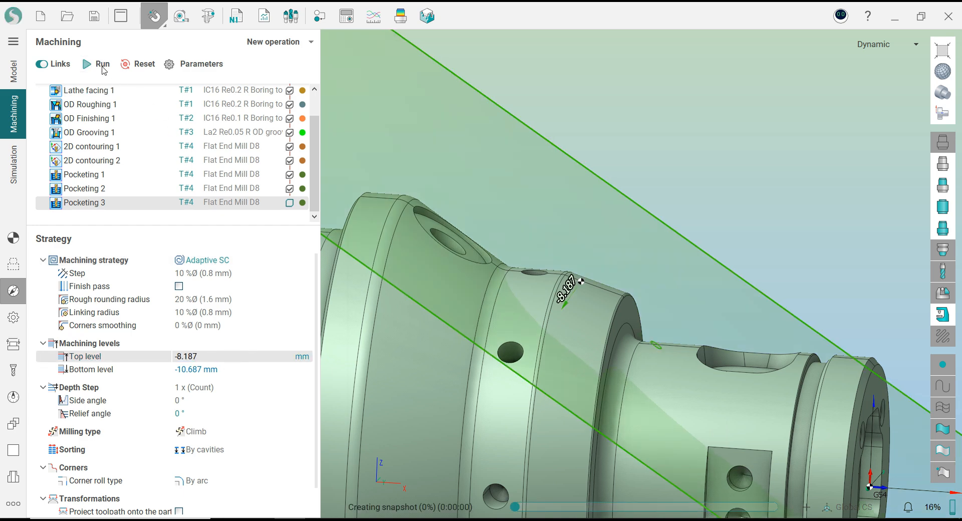
- Check the first circular recess with the colour-coded part comparison, and turn the comparison off
click(13, 238)
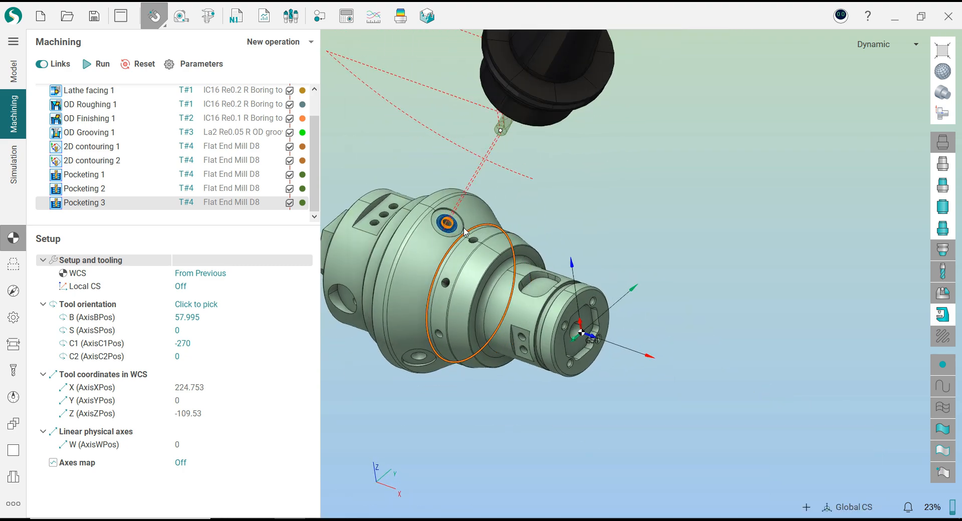
click(406, 25)
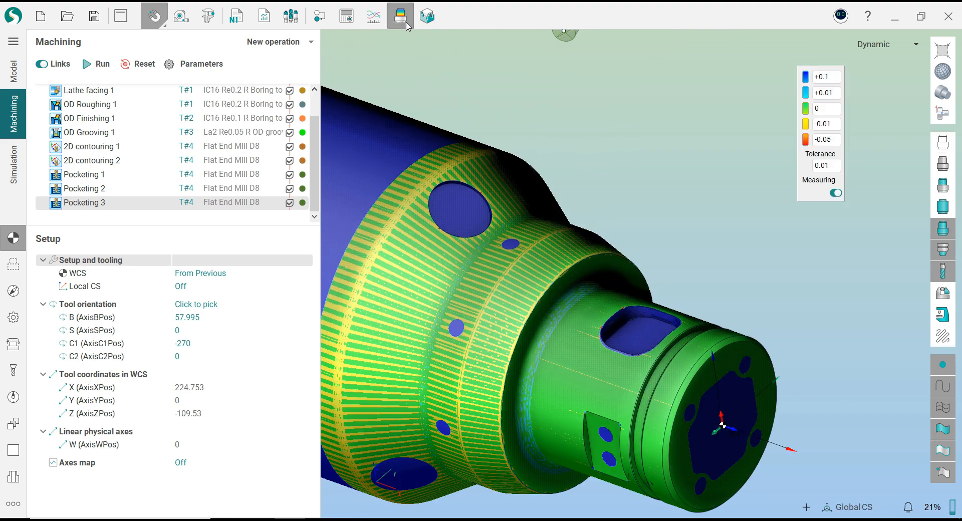
click(403, 21)
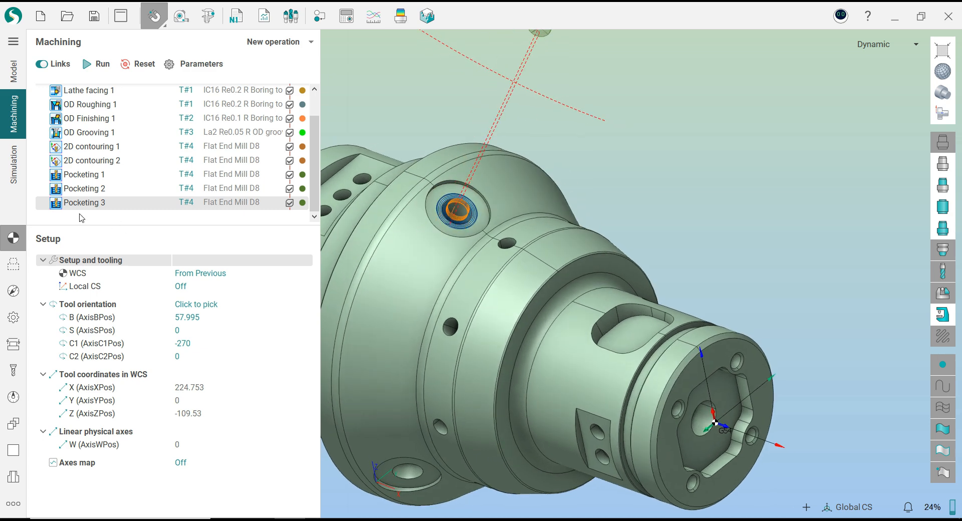
scroll(520, 212, down, 3)
middle_drag(503, 242, 510, 244)
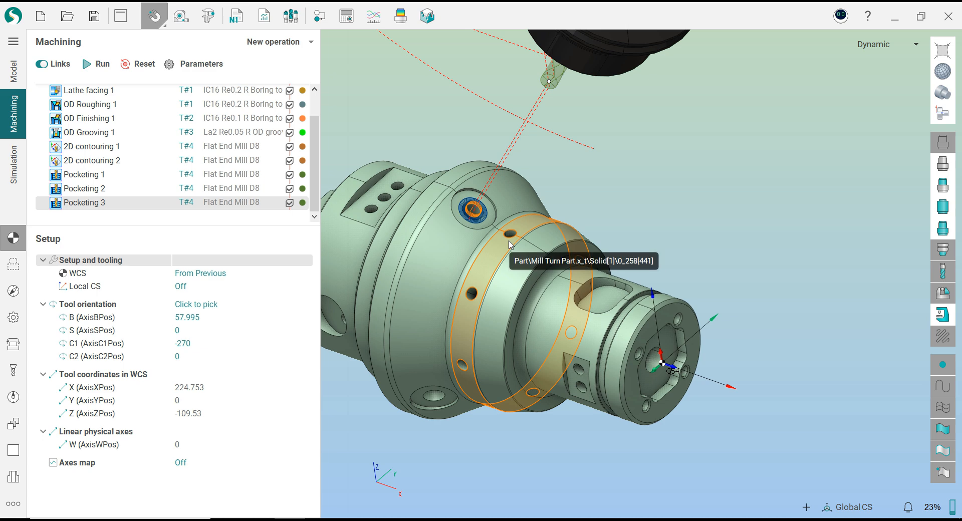
- Duplicate Pocketing 3 and align the copy's tool to the lower circular recess's ring face, giving a C1 angle of -150
right_click(86, 208)
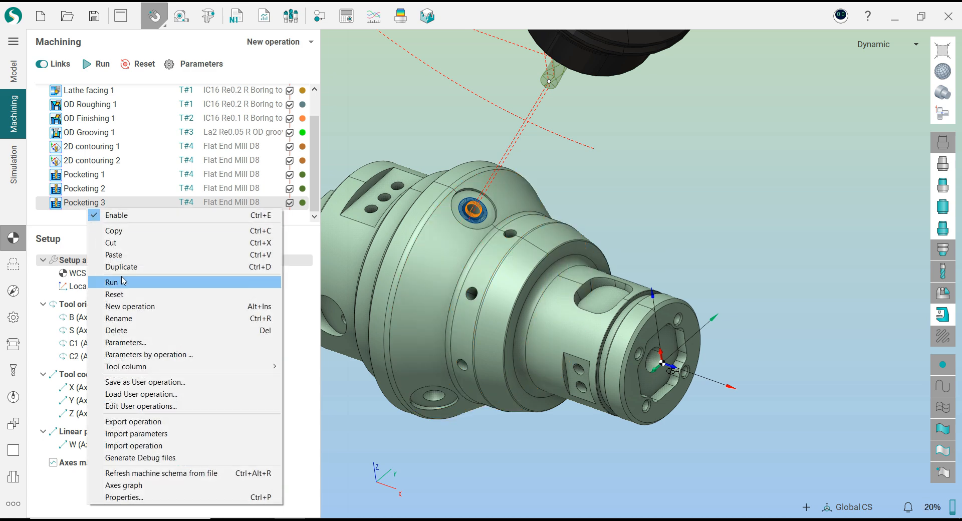
click(121, 267)
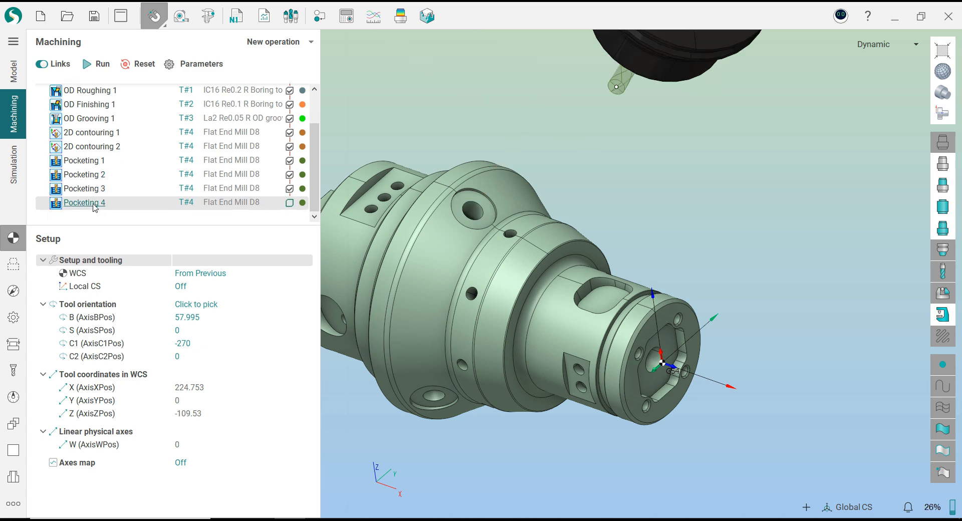
click(289, 305)
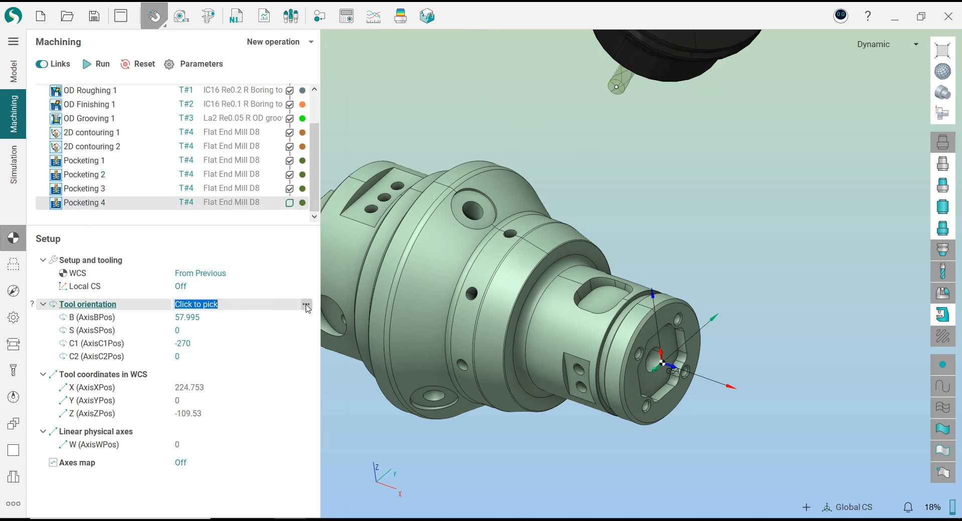
click(306, 305)
click(425, 394)
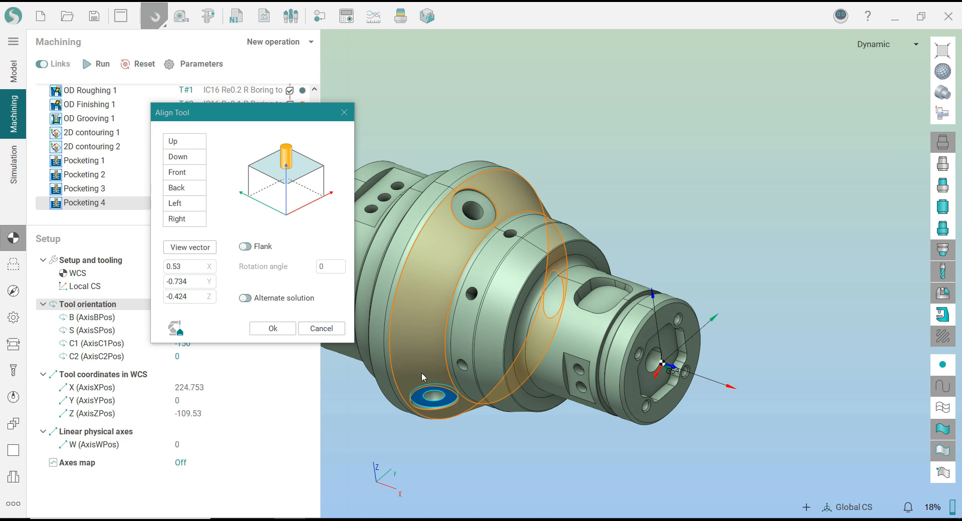
click(273, 329)
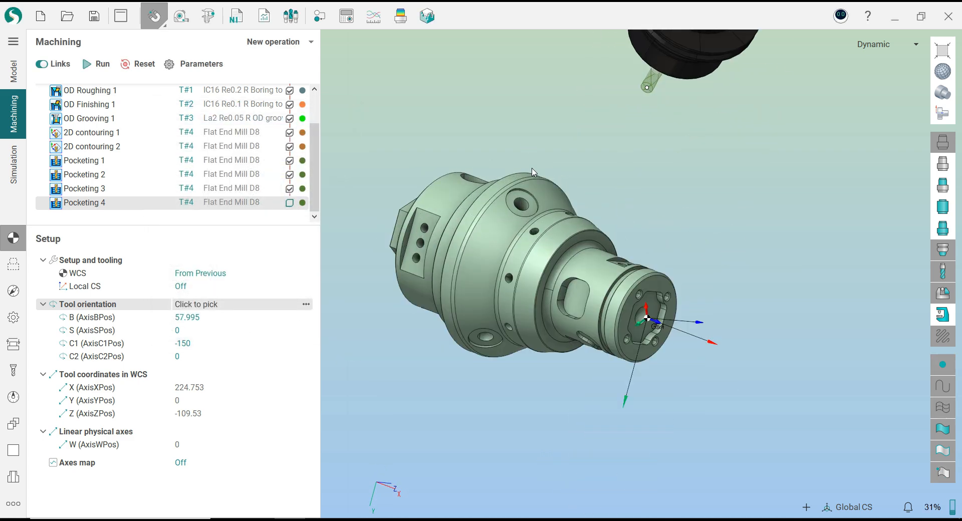
- Replace the Pocketing 4 job assignment with the second recess's edge, the conical face as top level and the ring face as bottom level
click(19, 271)
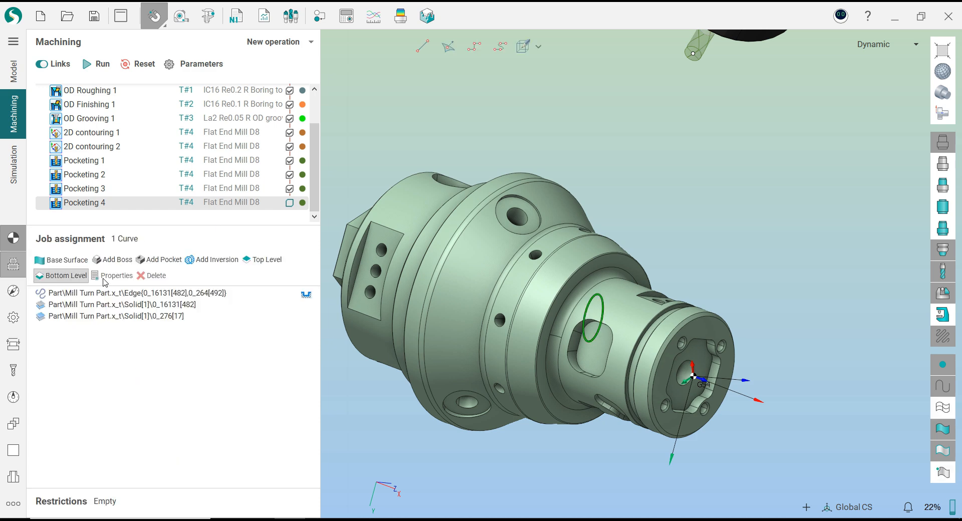
right_click(198, 292)
click(225, 351)
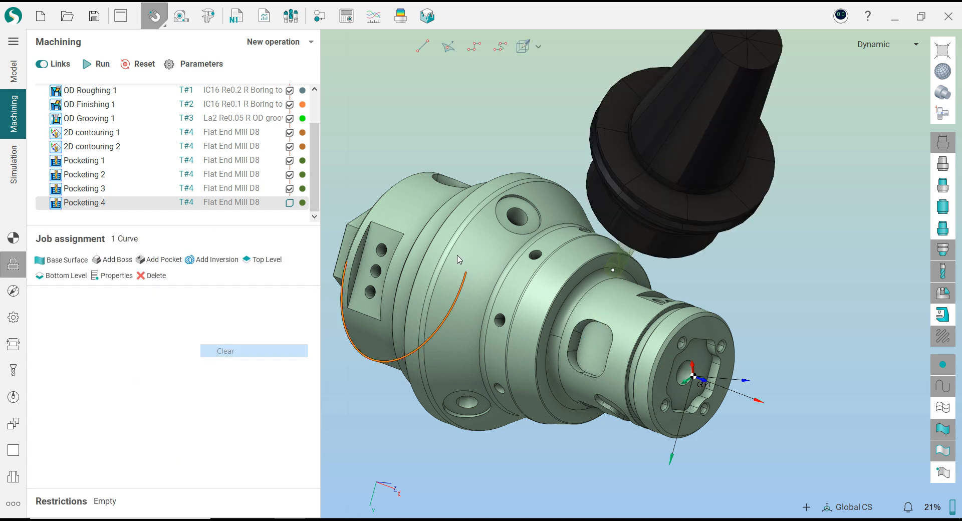
click(511, 202)
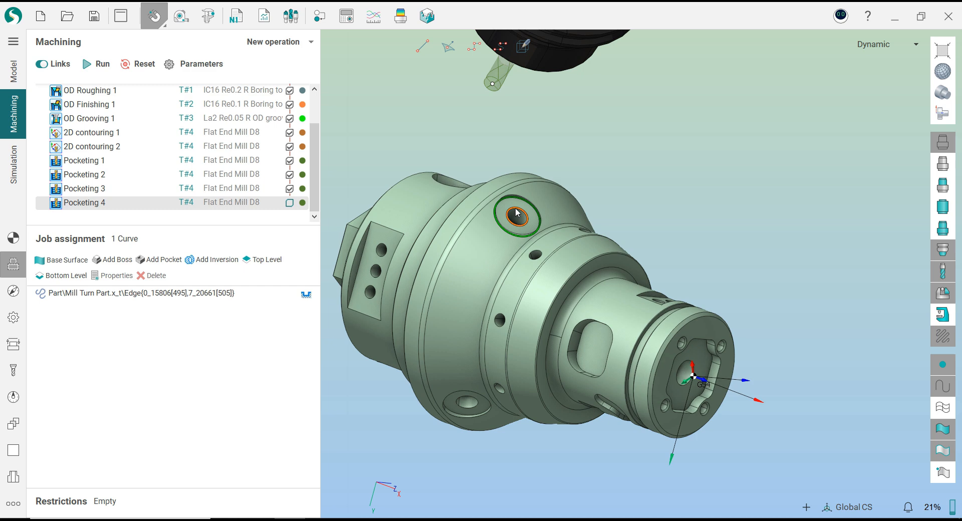
click(262, 260)
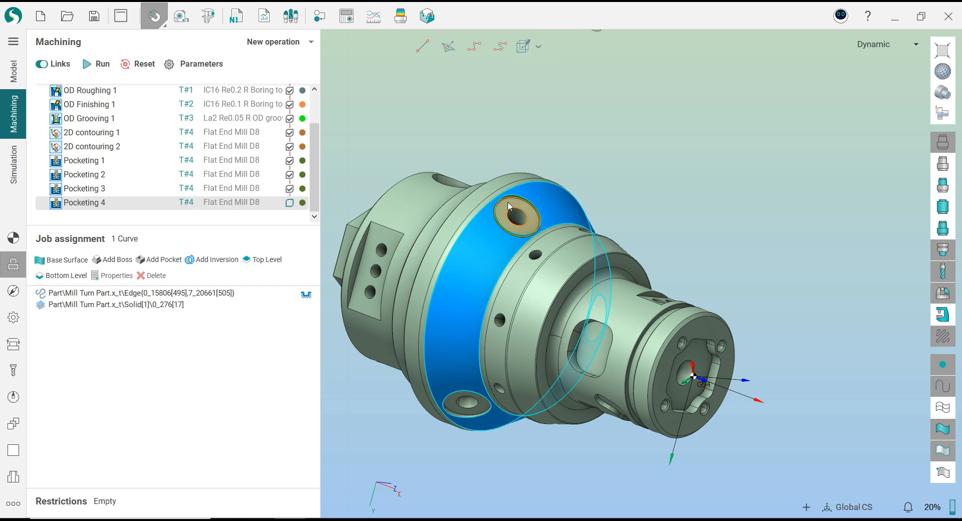
click(61, 275)
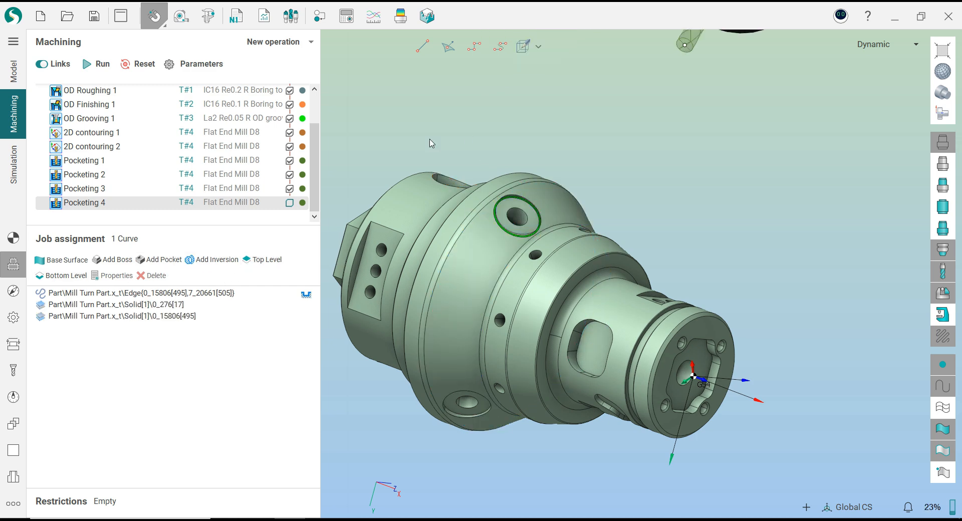
- Set the Pocketing 4 top level to -8.187 mm and calculate its toolpath
click(13, 290)
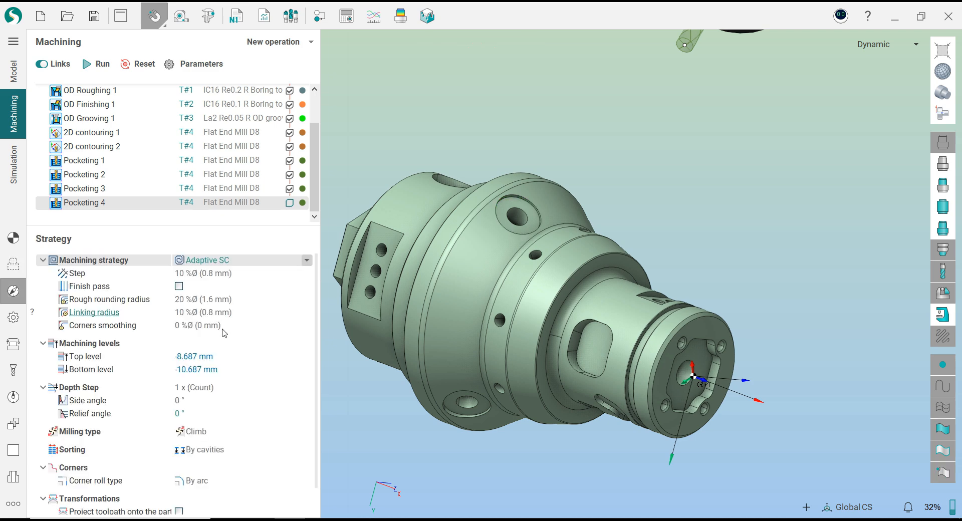
click(239, 357)
key(Return)
click(102, 64)
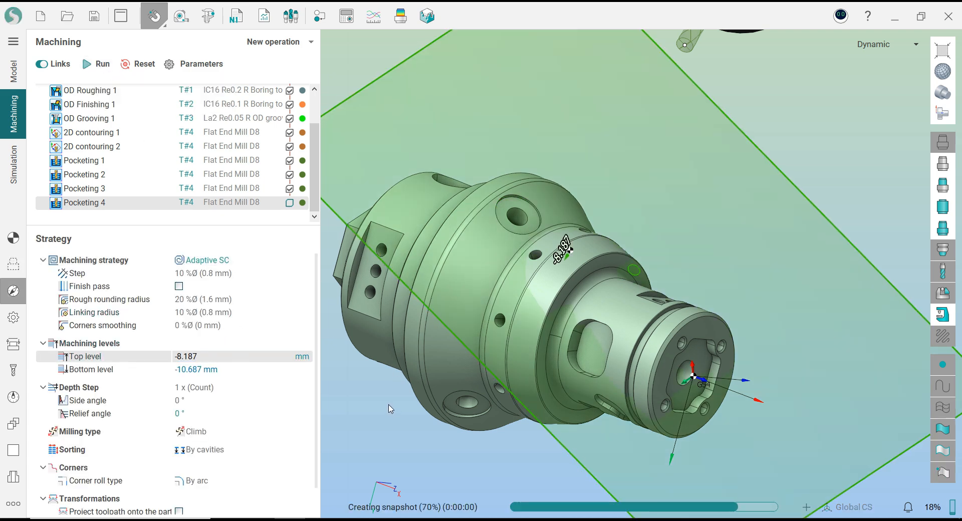
click(20, 242)
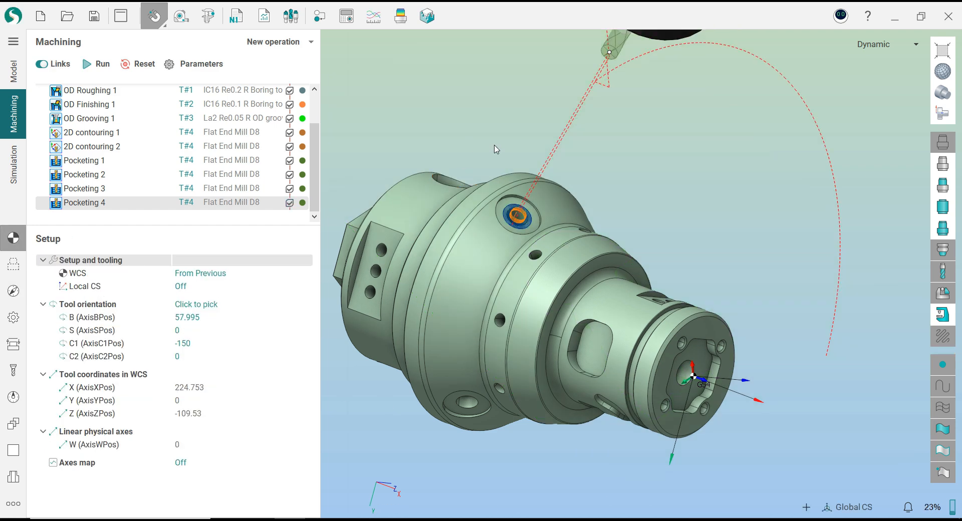
- Show the machine body around the part again and view the Pocketing 4 toolpath
click(952, 309)
scroll(570, 236, down, 4)
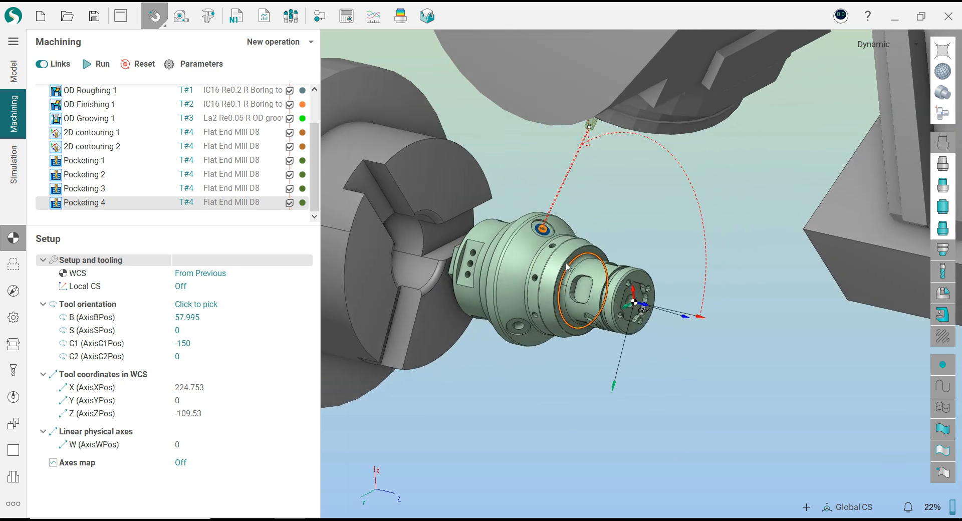
scroll(554, 300, up, 4)
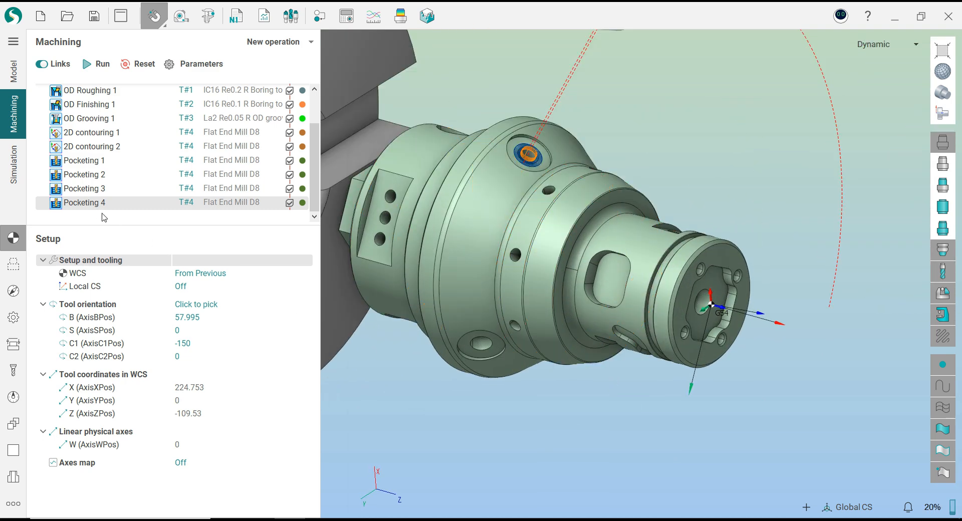
- Duplicate Pocketing 4 for the third circular recess and clear the job assignment of the new Pocketing 5
right_click(96, 212)
click(125, 262)
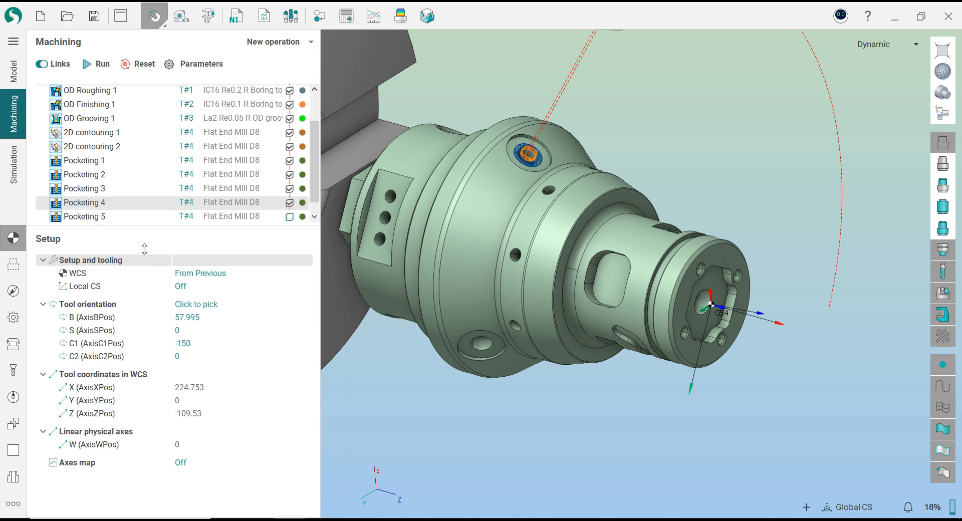
click(96, 219)
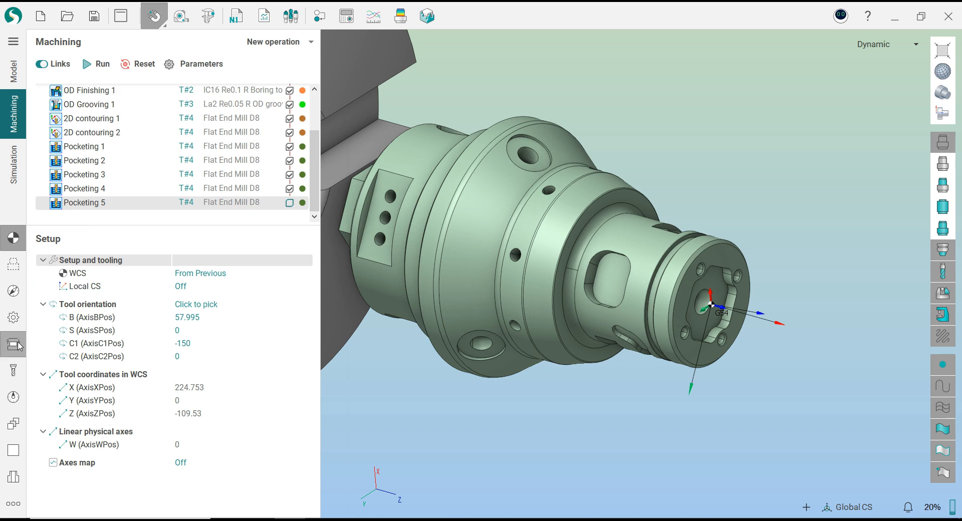
click(14, 264)
right_click(220, 296)
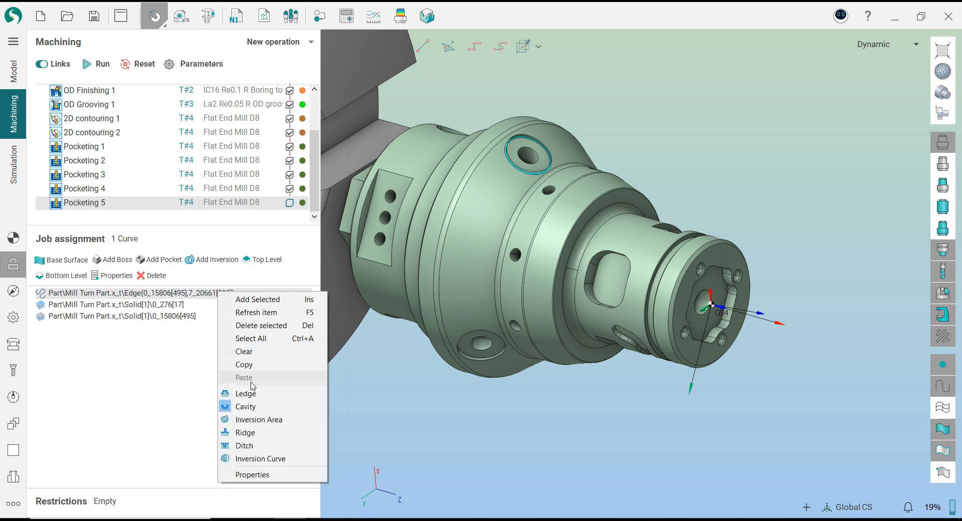
click(244, 351)
- Align the Pocketing 5 tool to the third circular recess's ring face, giving a C1 angle of -30
click(13, 240)
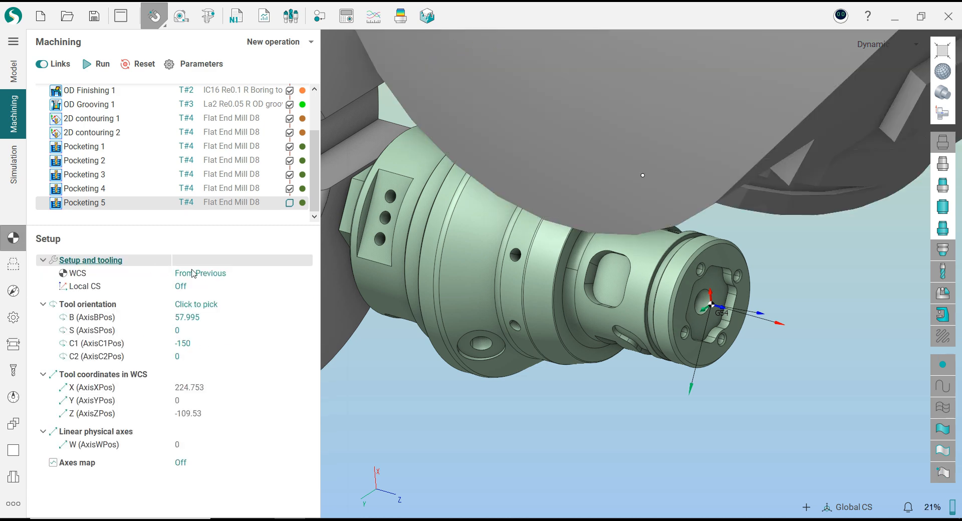
click(261, 307)
click(306, 304)
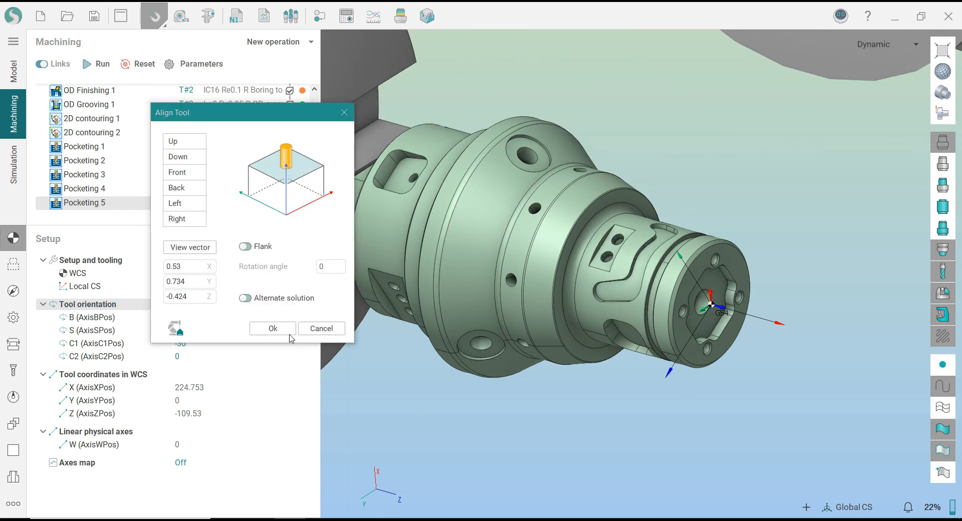
click(273, 329)
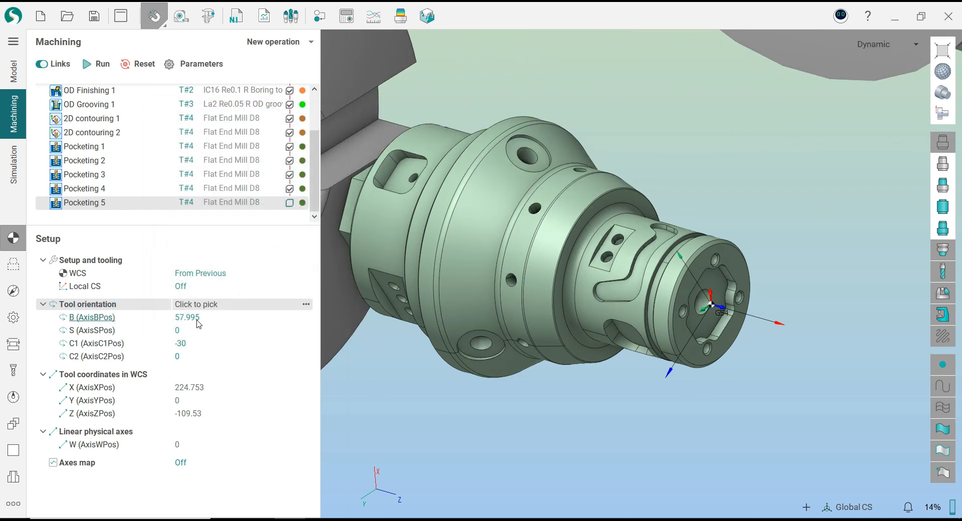
- Assign the third circular recess's outer edge to Pocketing 5, with the ring face as bottom level and the conical face as top level
click(13, 264)
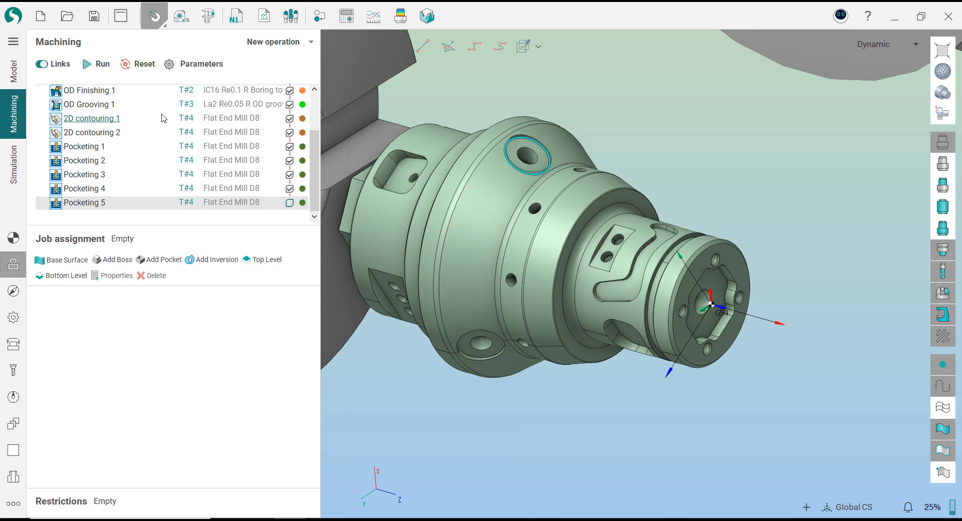
click(502, 158)
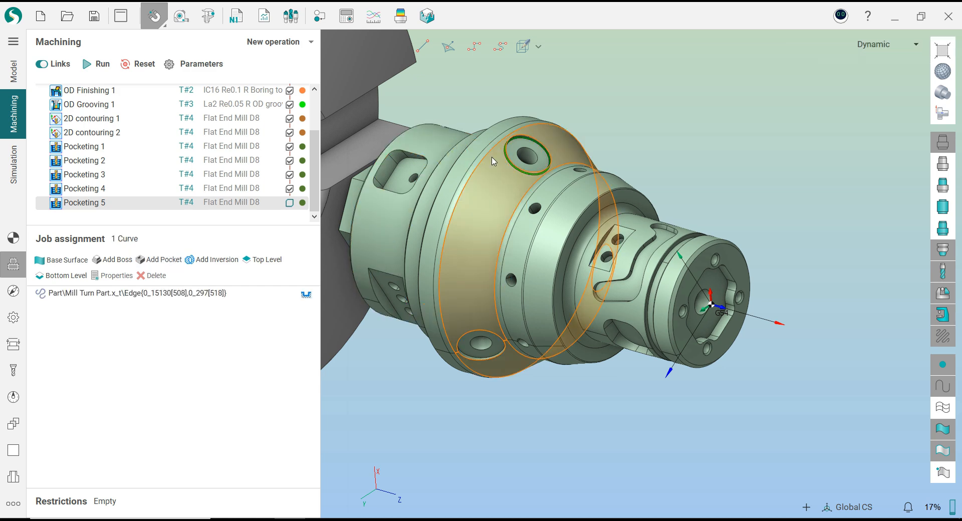
click(519, 159)
click(63, 275)
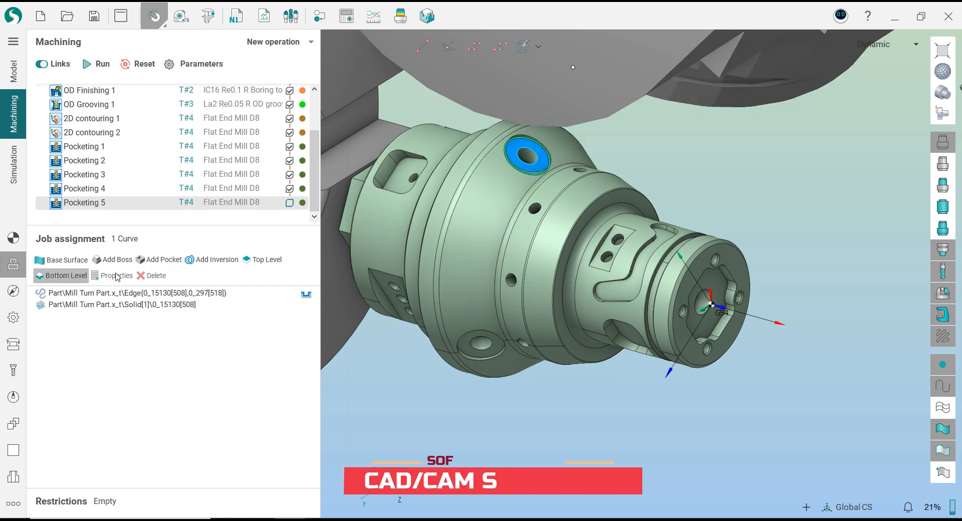
click(505, 188)
click(261, 260)
- Raise the Pocketing 5 top level by 0.5 mm and calculate its toolpath
click(13, 291)
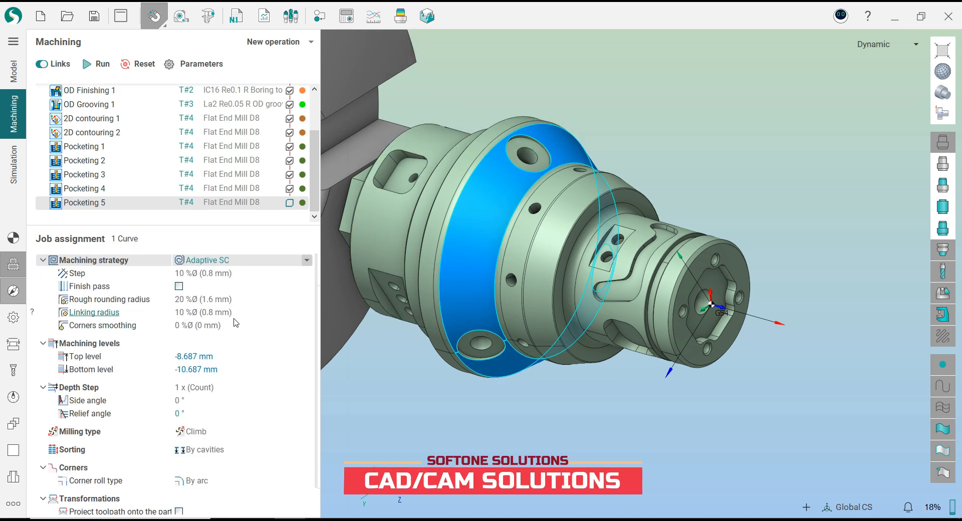
click(239, 356)
text(+0.5)
key(Return)
click(15, 236)
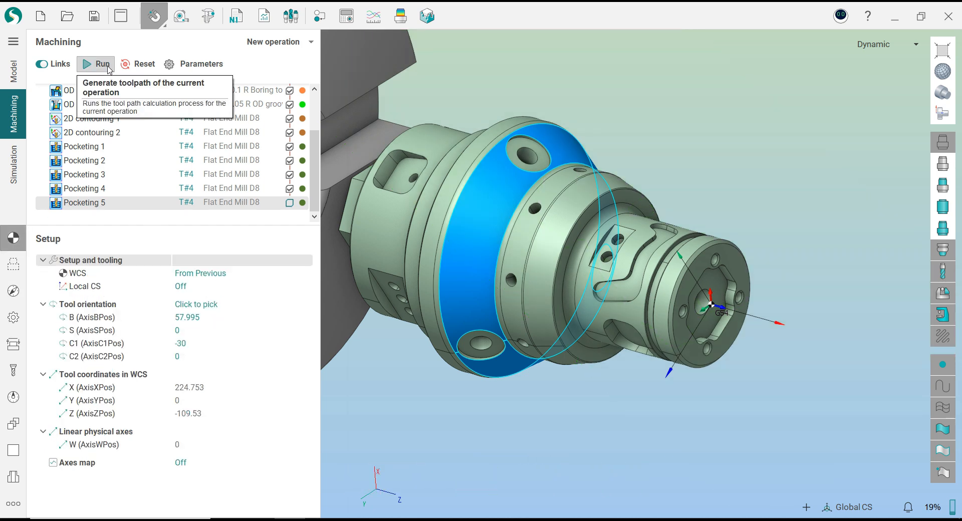
click(96, 63)
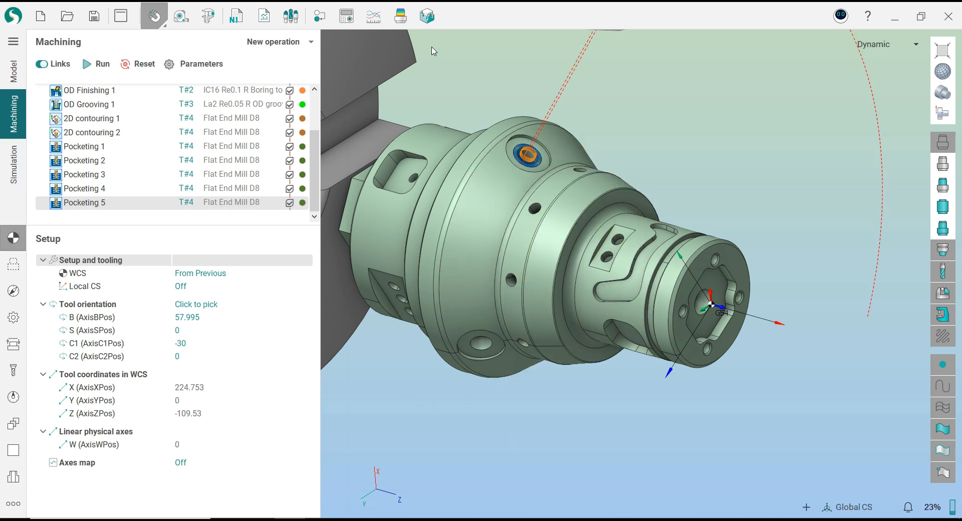
- Examine the color-coded machining result on the part around the circular recesses
click(404, 24)
mouse_move(515, 194)
middle_down()
mouse_move(420, 159)
mouse_move(516, 206)
middle_up()
click(400, 19)
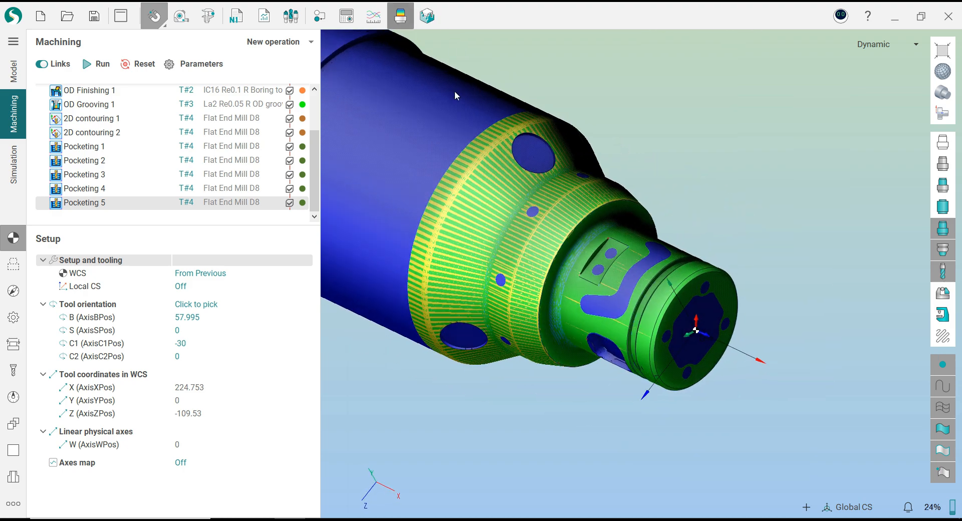
middle_drag(592, 203, 423, 83)
- Measure the distance from a circular recess's edge to the G54 origin on the front face
scroll(611, 179, up, 2)
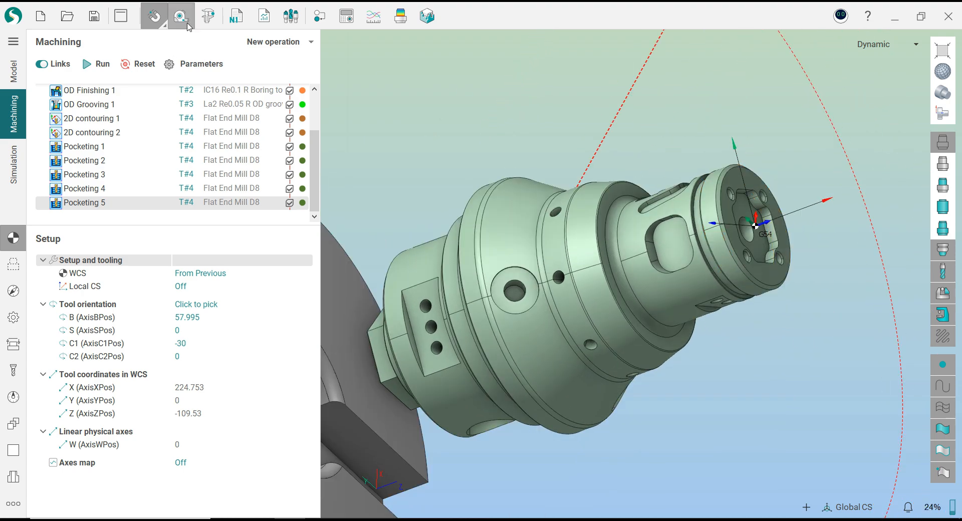
scroll(672, 257, up, 2)
scroll(464, 325, up, 2)
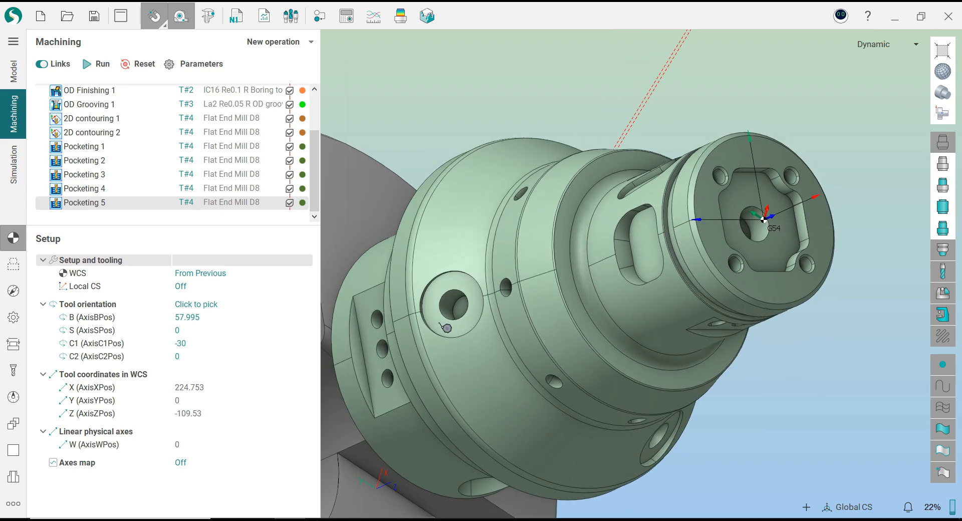
scroll(437, 327, up, 5)
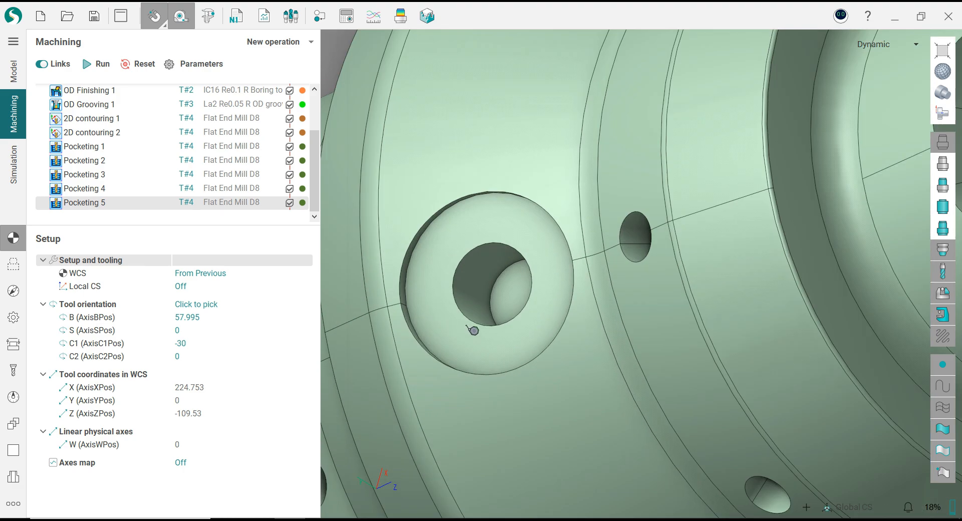
scroll(441, 330, down, 6)
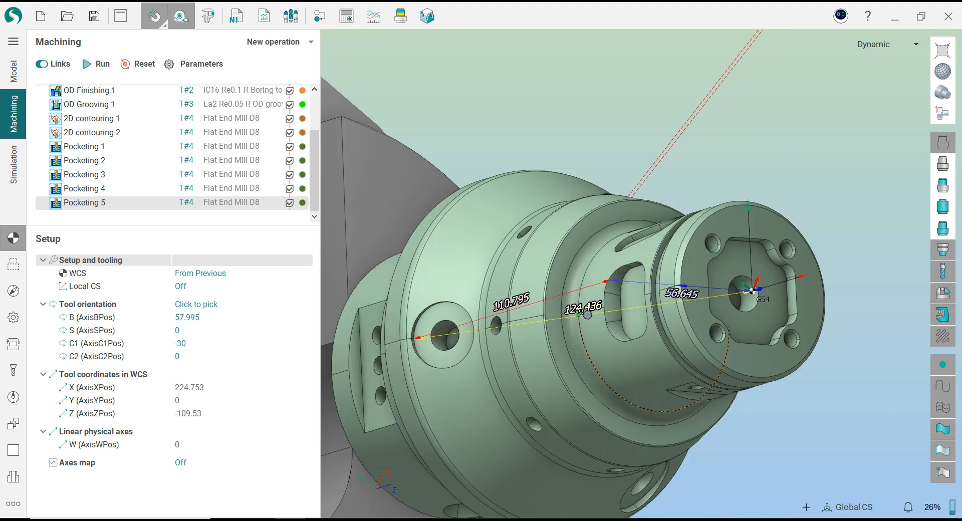
click(752, 291)
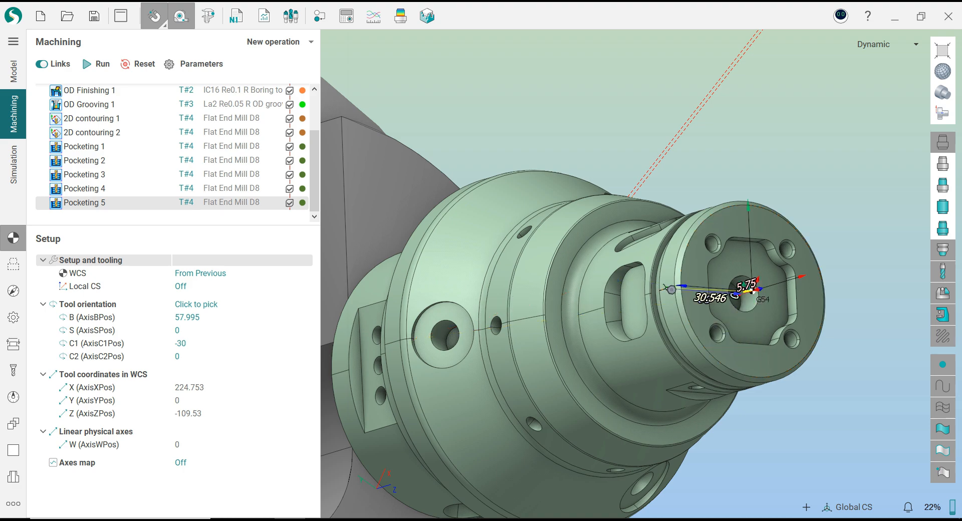
scroll(702, 335, down, 4)
- Measure the distance from the neighbouring circular recess's outer edge to the G54 origin
middle_drag(691, 369, 633, 346)
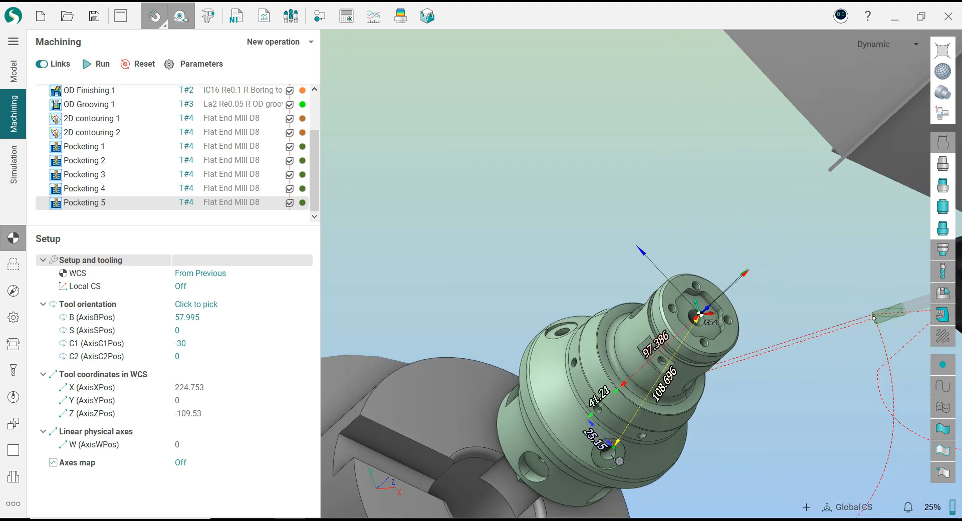
scroll(596, 441, up, 6)
scroll(505, 435, down, 4)
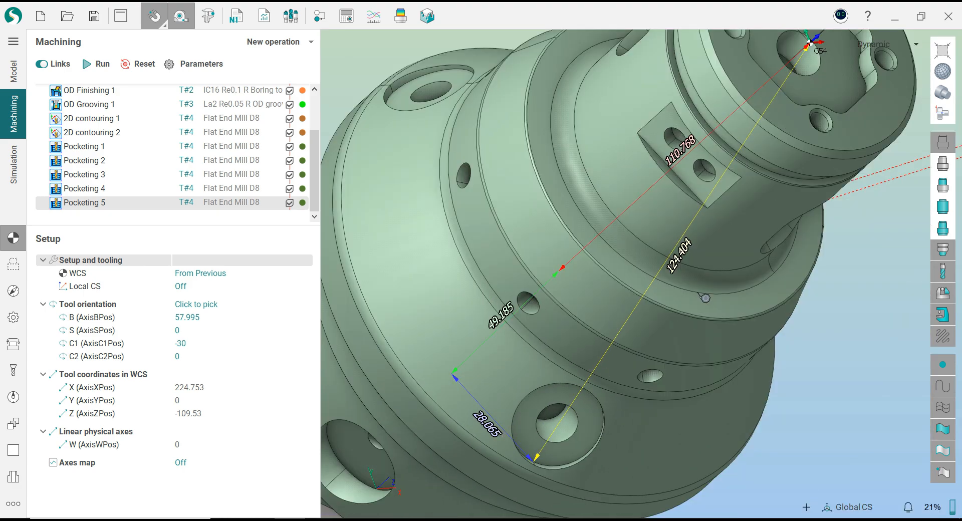
scroll(644, 340, down, 5)
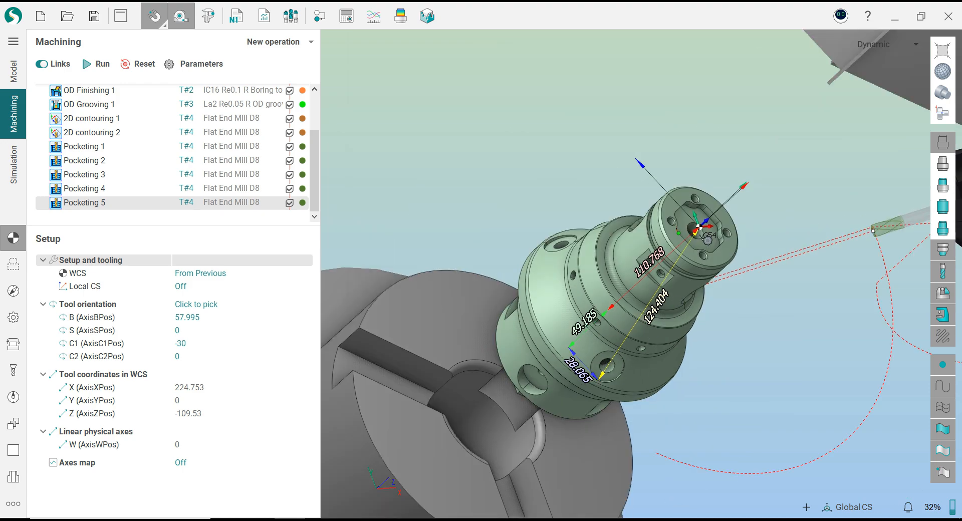
scroll(720, 259, up, 3)
click(700, 228)
- Measure from the recess machined by Pocketing 5 to the G54 origin, and close the measurement
middle_drag(696, 230, 638, 280)
scroll(568, 94, up, 2)
scroll(566, 102, up, 2)
scroll(552, 90, up, 5)
scroll(543, 79, down, 5)
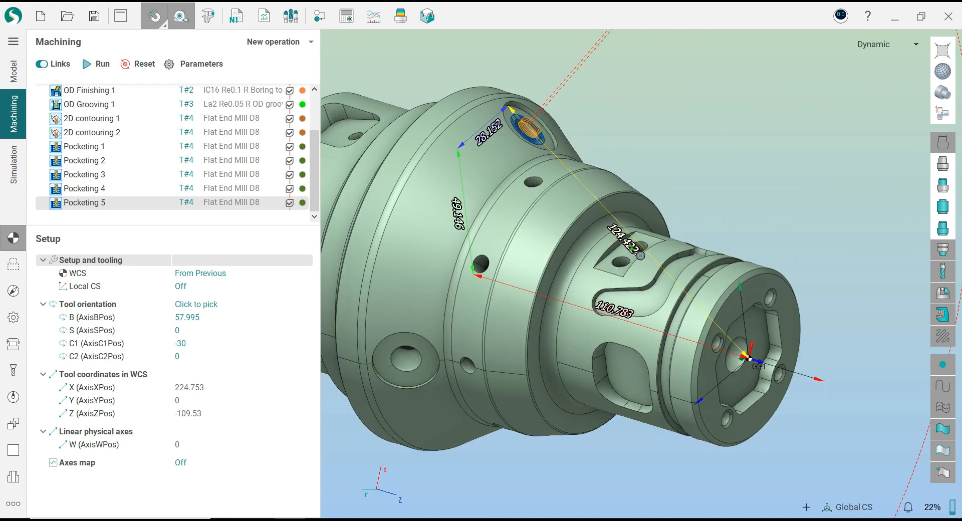
key(Escape)
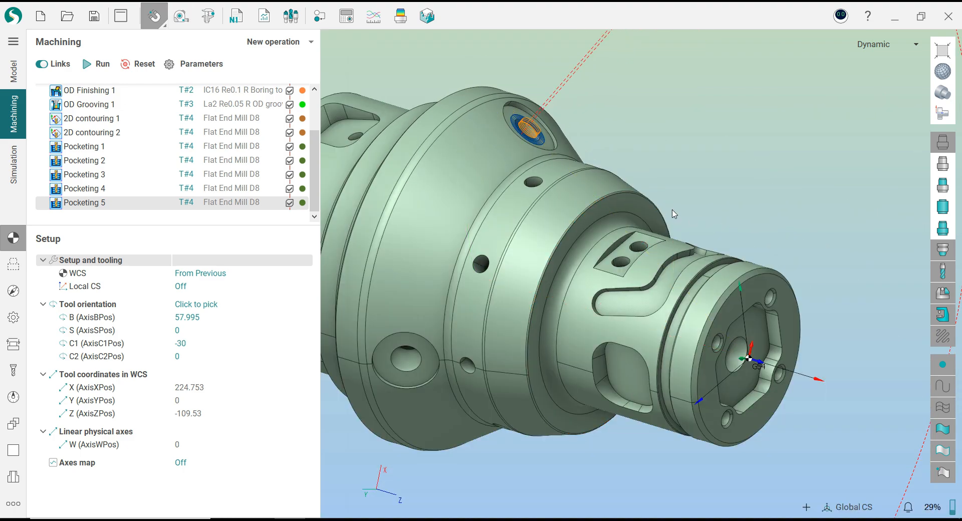
- Compare the toolpaths of Pocketing 3, 4 and 5 on the three circular recesses
scroll(692, 220, down, 3)
click(100, 187)
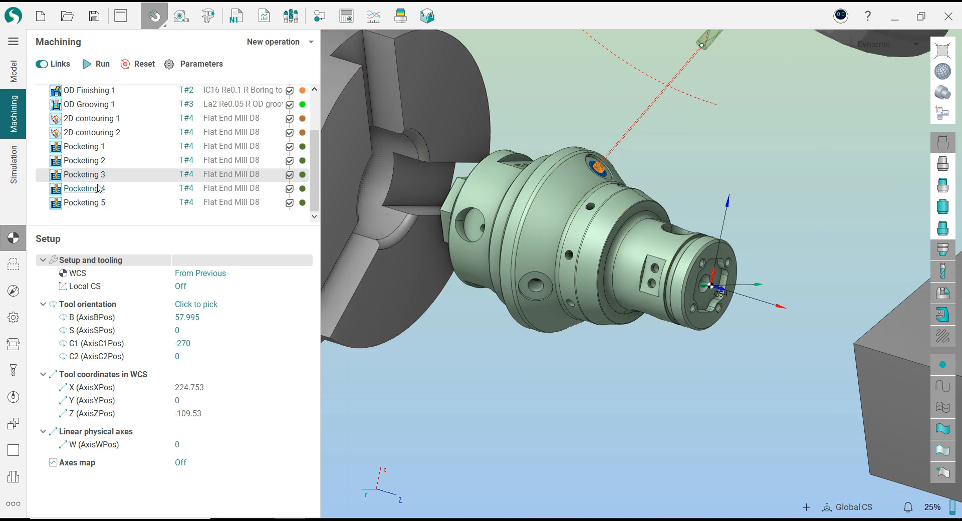
click(97, 205)
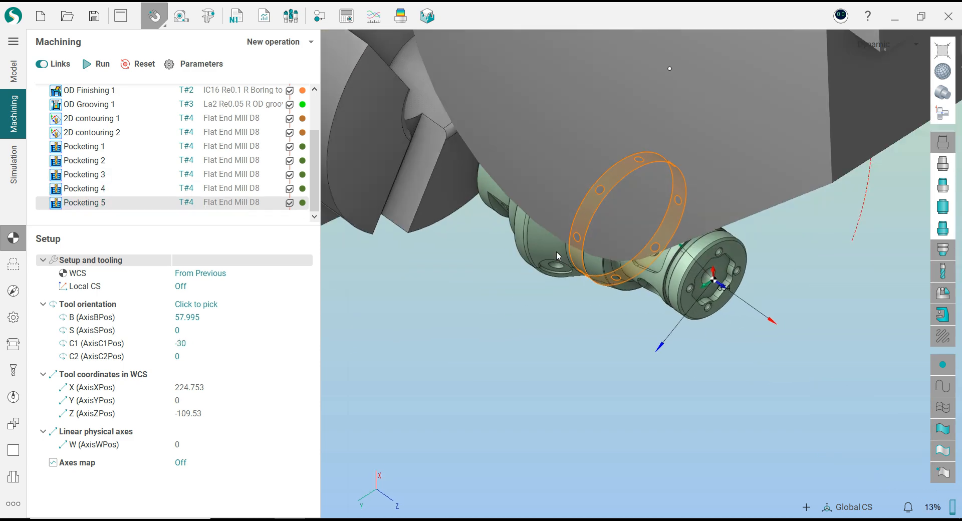
scroll(647, 166, up, 3)
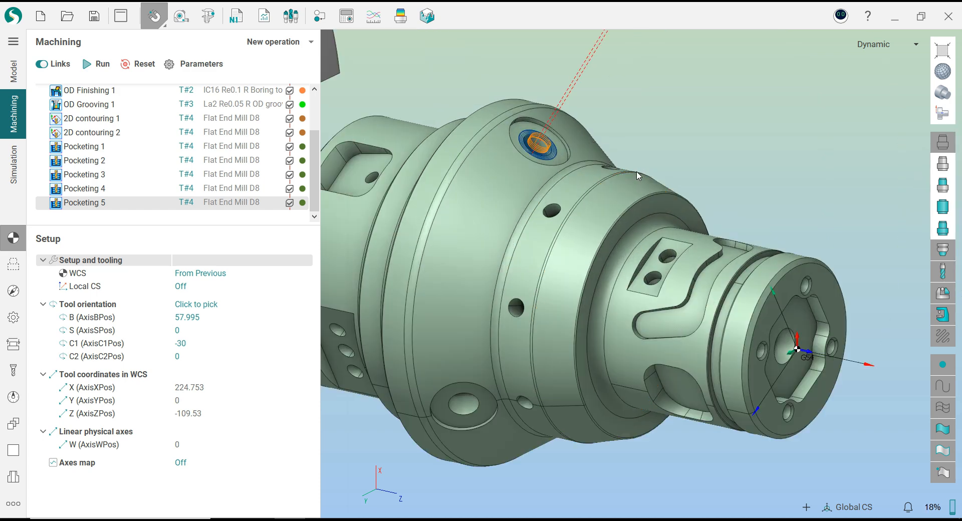
scroll(525, 169, down, 3)
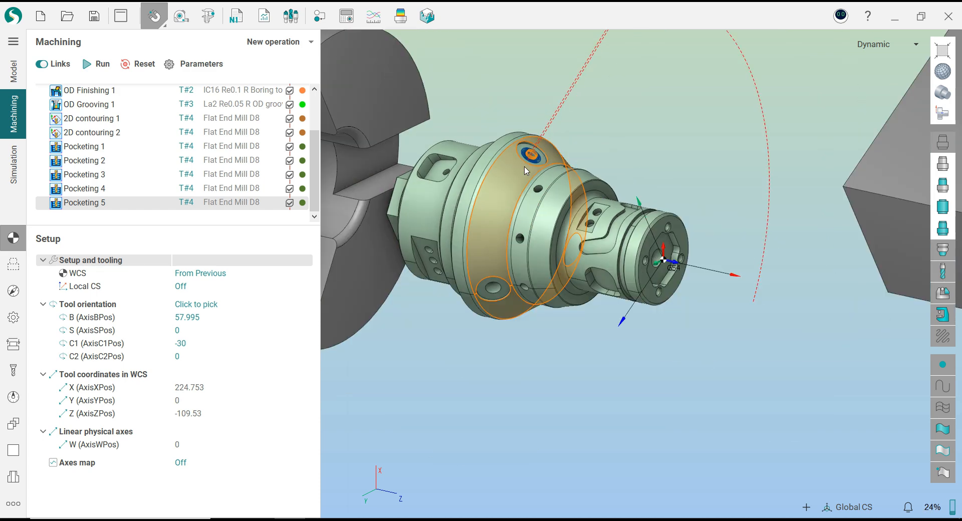
- Add a 2D contouring operation and align its tool to the third recess's ring face, giving a C1 angle of -30
click(311, 43)
mouse_move(294, 136)
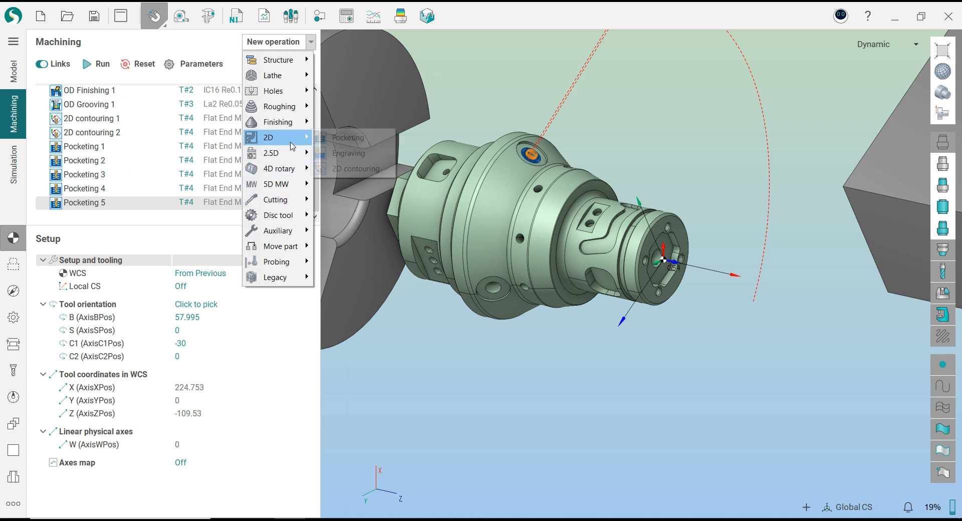
click(362, 170)
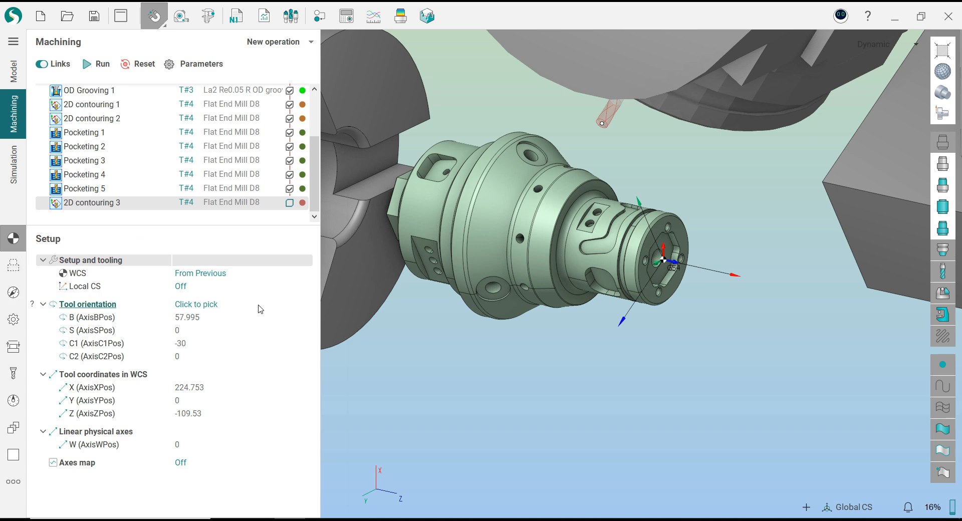
click(301, 304)
click(306, 304)
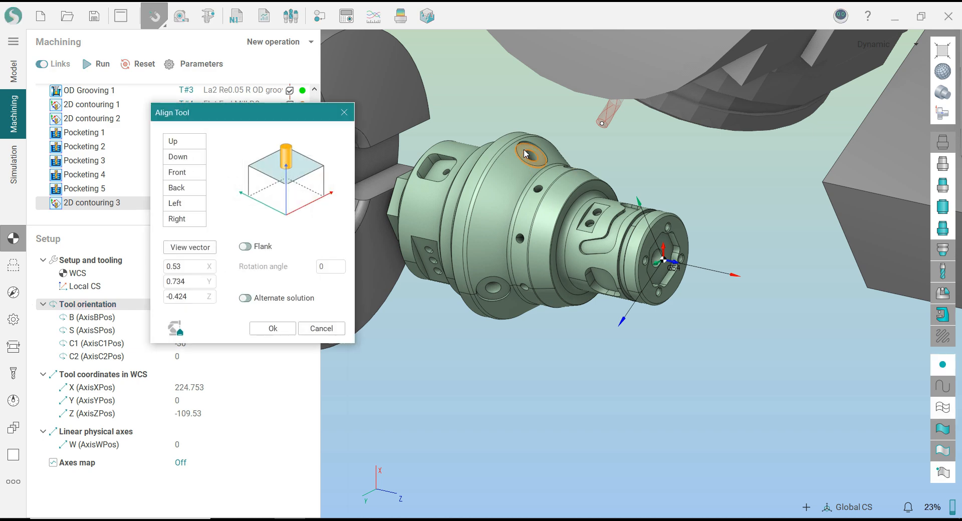
click(282, 330)
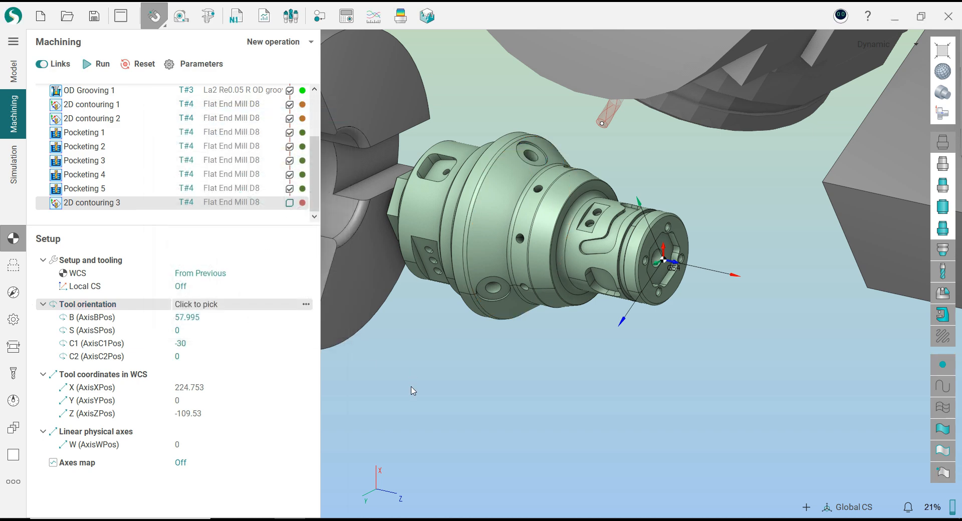
- Assign the edge of the third recess's central hole as the curve of 2D contouring 3
click(14, 266)
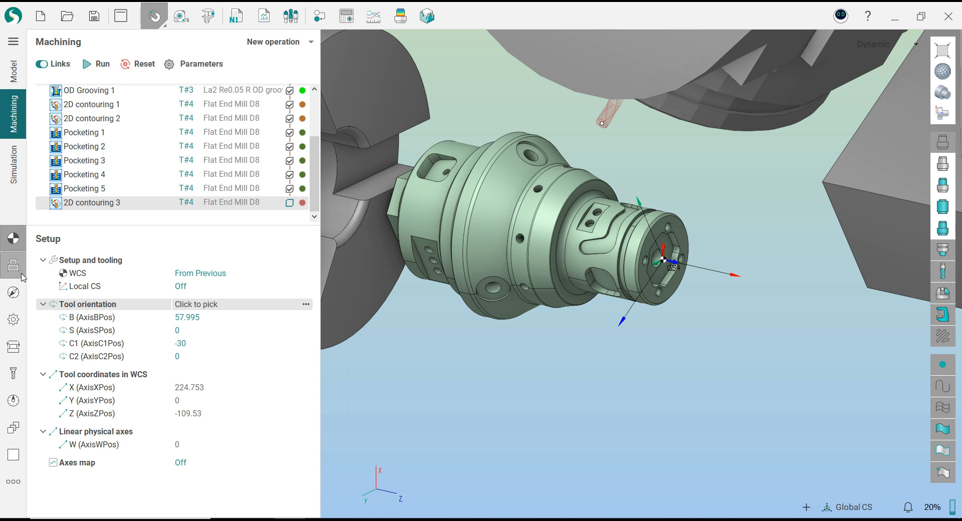
scroll(507, 193, up, 5)
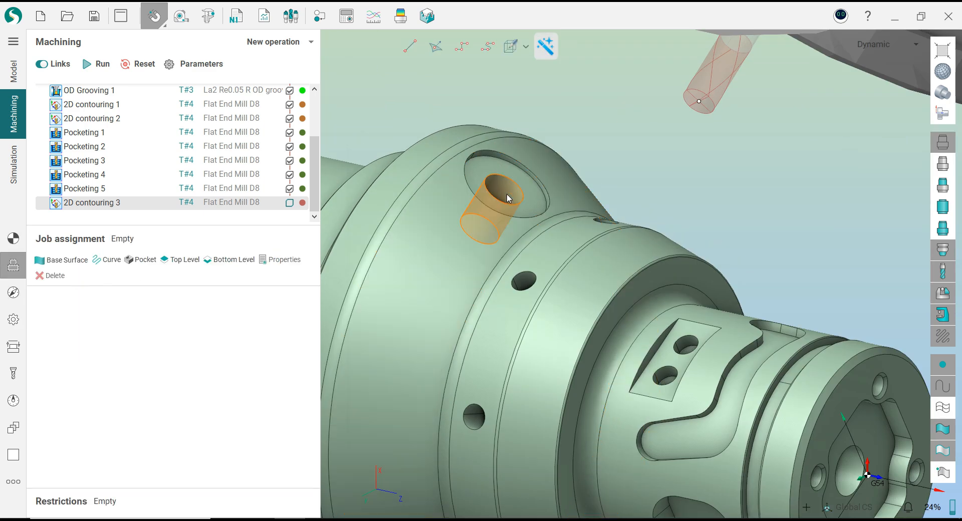
click(507, 199)
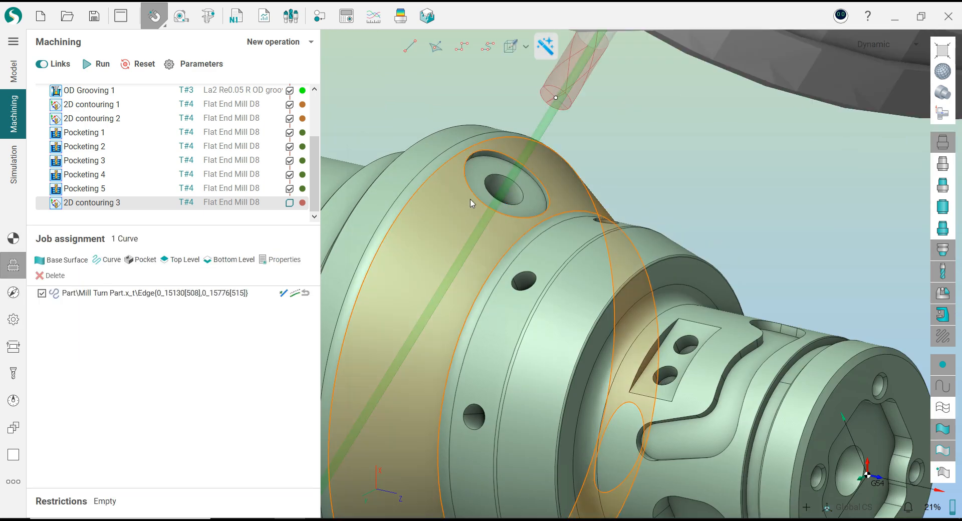
mouse_move(507, 200)
middle_down()
mouse_move(483, 216)
mouse_move(488, 203)
middle_up()
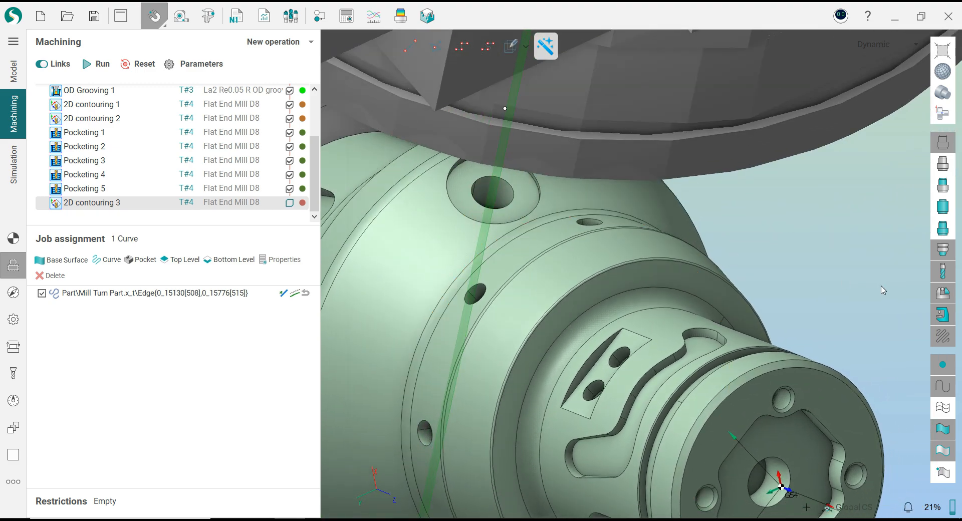
- Hide the machine body and set the hole's bottom face as bottom level and the conical face as top level
click(942, 315)
scroll(488, 205, up, 1)
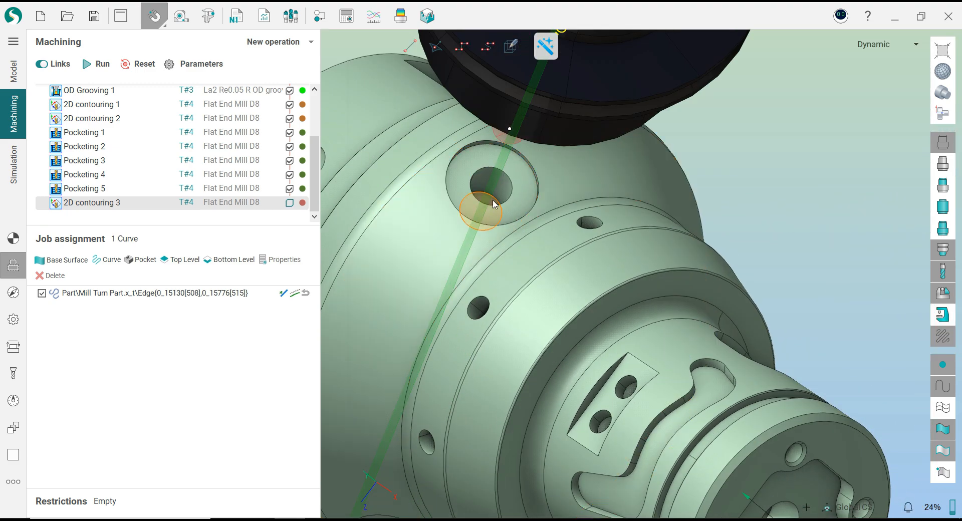
click(487, 167)
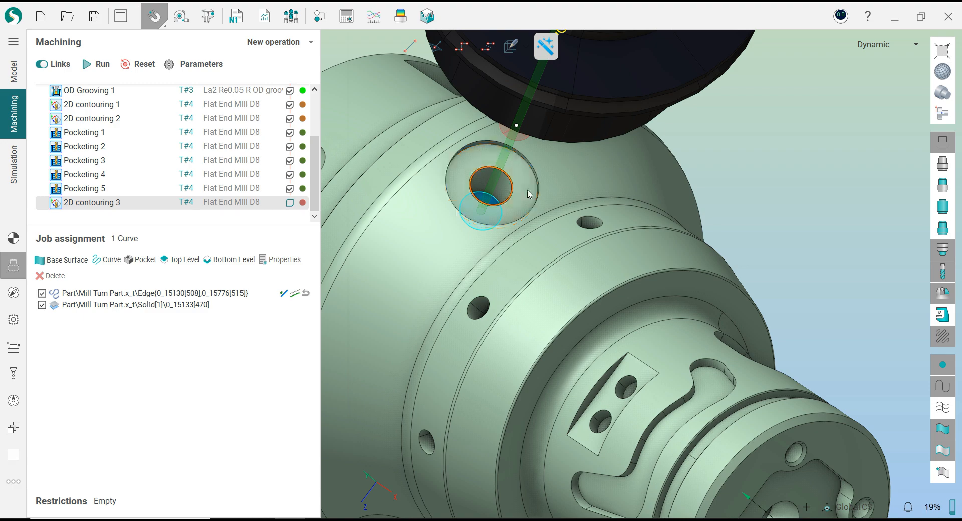
middle_drag(503, 178, 568, 162)
click(432, 198)
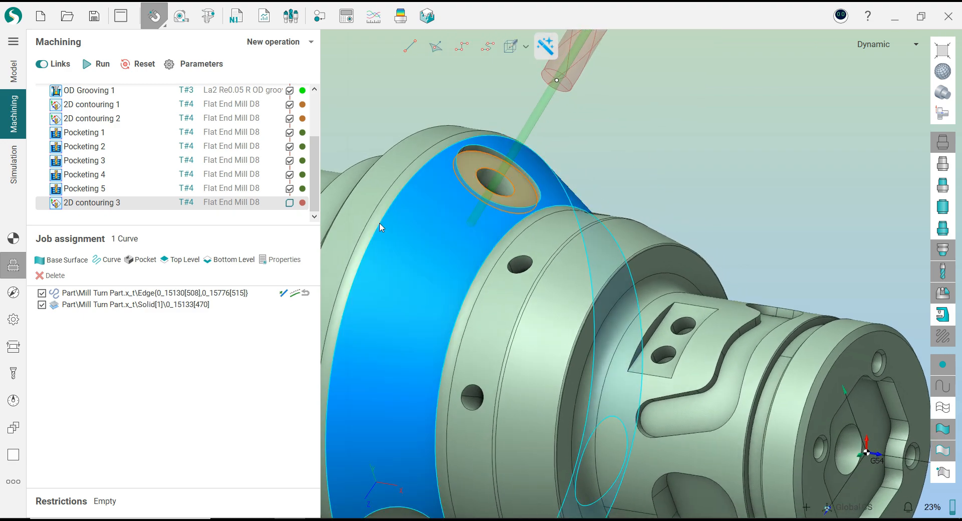
click(186, 261)
- Move the hole contour's approach point towards the hole's centre, giving a 180° approach arc of R0.5
click(629, 154)
scroll(491, 181, up, 10)
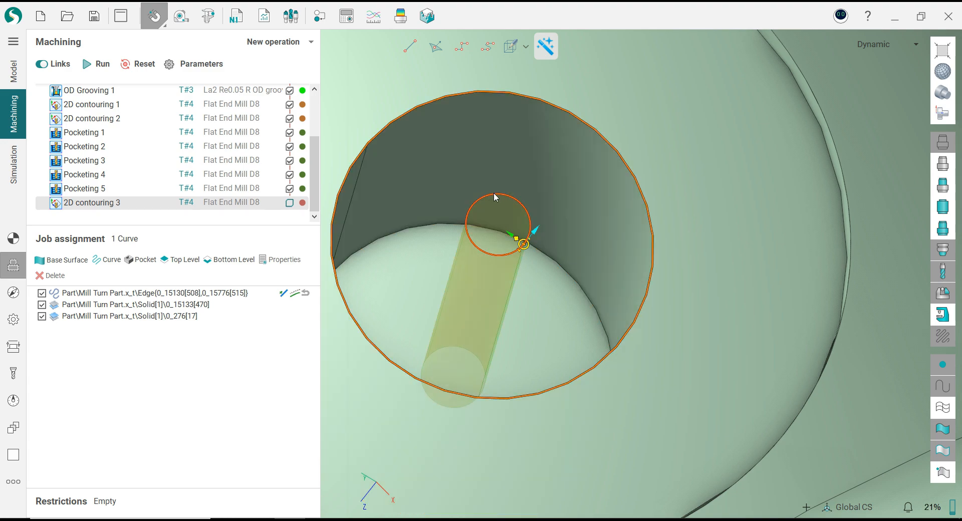
drag(517, 240, 501, 231)
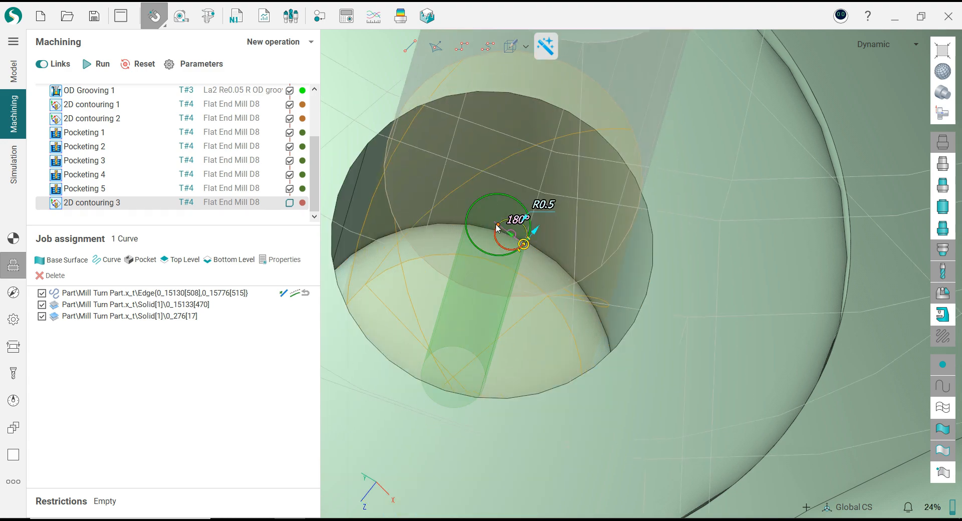
scroll(498, 231, down, 10)
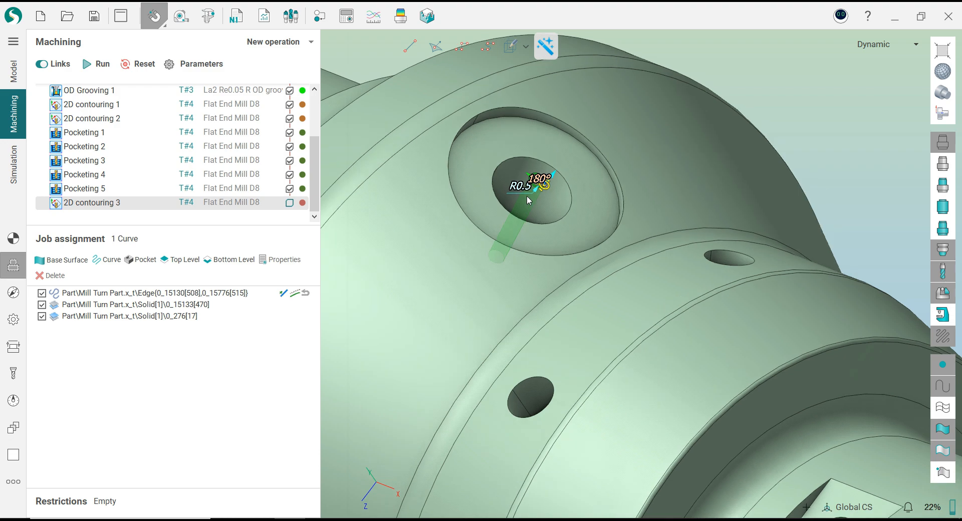
- Set the depth of cut of 2D contouring 3 to 0.5 mm and enable helical machining
scroll(526, 201, down, 2)
scroll(527, 200, up, 5)
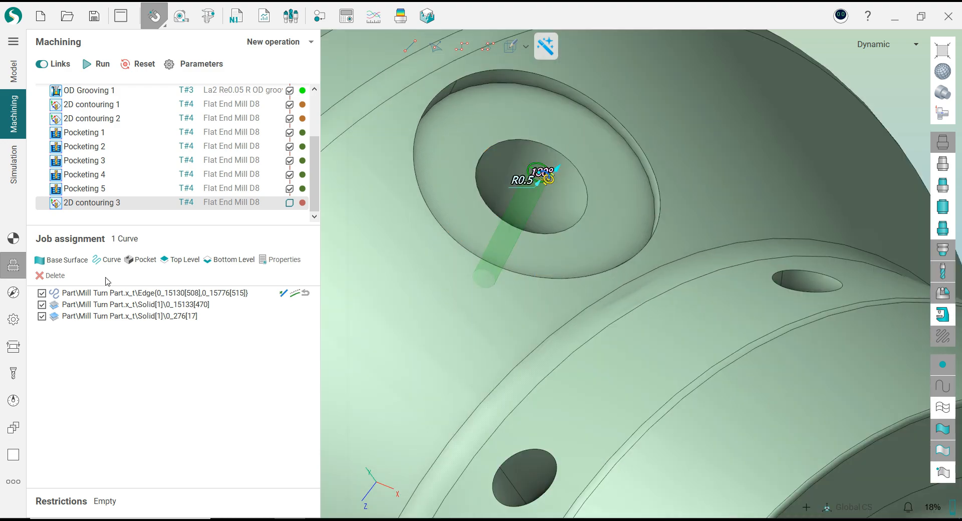
click(20, 298)
click(289, 260)
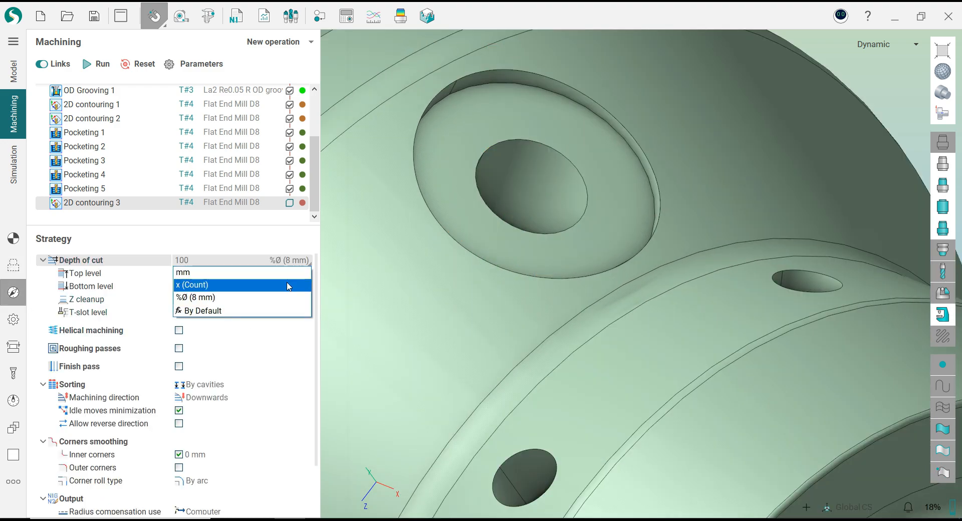
click(289, 286)
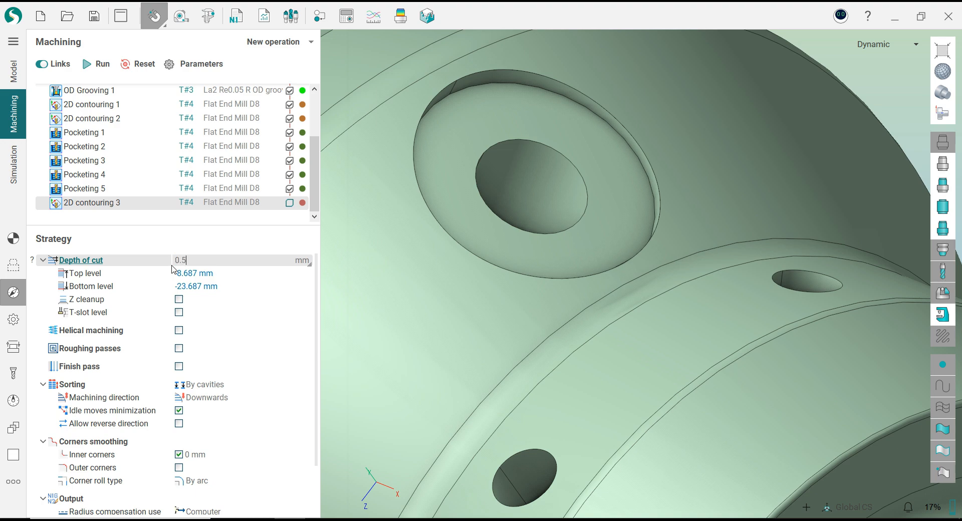
click(178, 330)
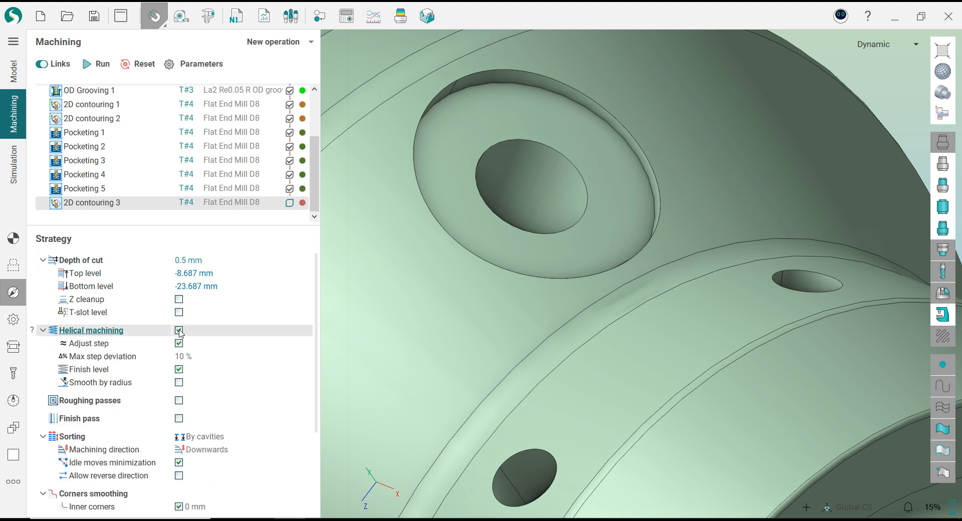
scroll(488, 258, down, 6)
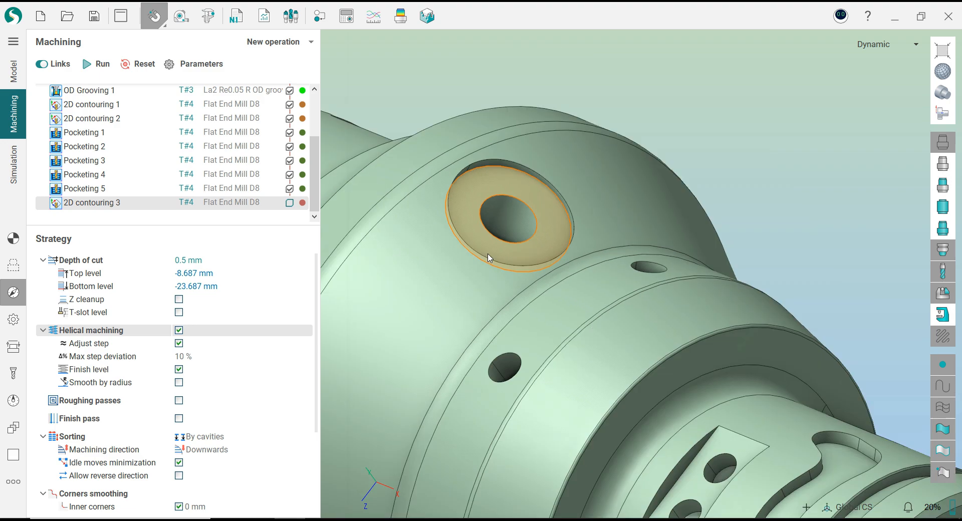
mouse_move(545, 243)
middle_down()
mouse_move(531, 281)
mouse_move(530, 253)
middle_up()
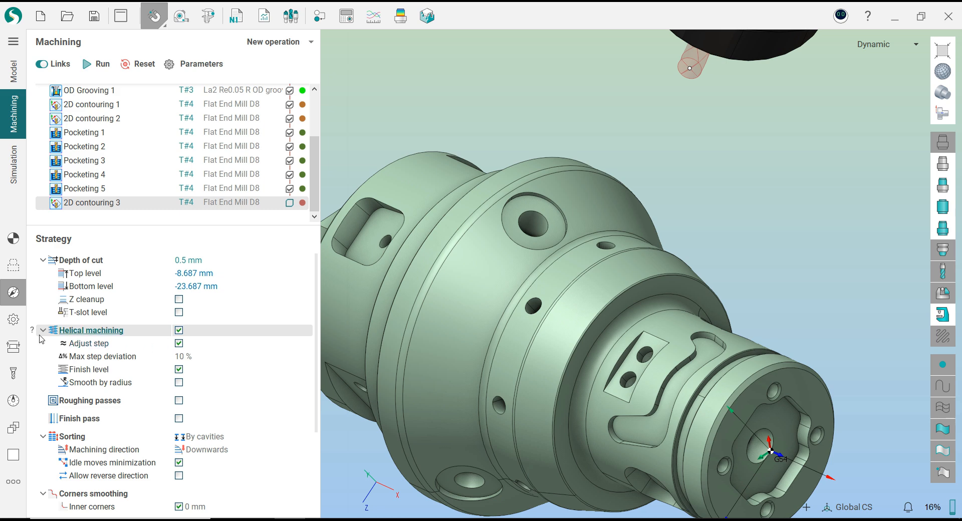
- Set the check part tolerance to 0.01 mm and turn off the check for plunges for 2D contouring 3
click(14, 319)
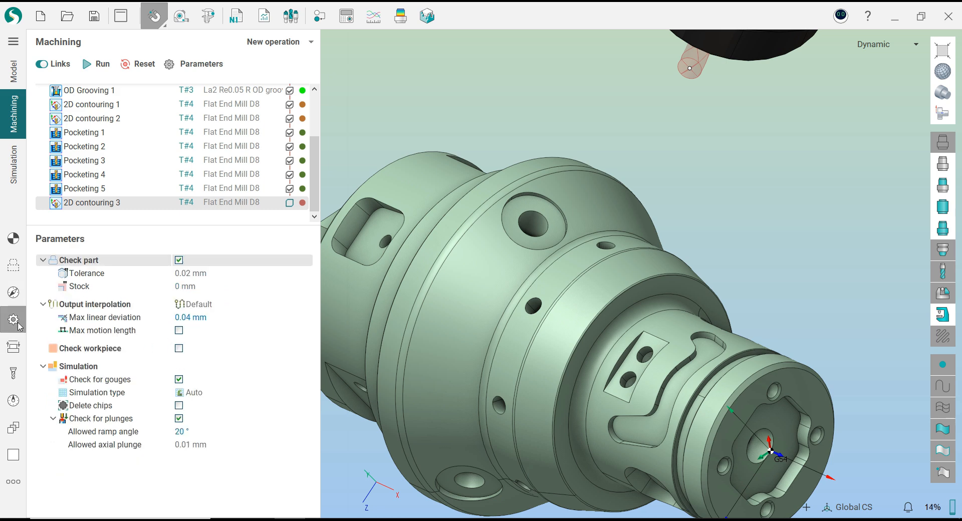
click(83, 273)
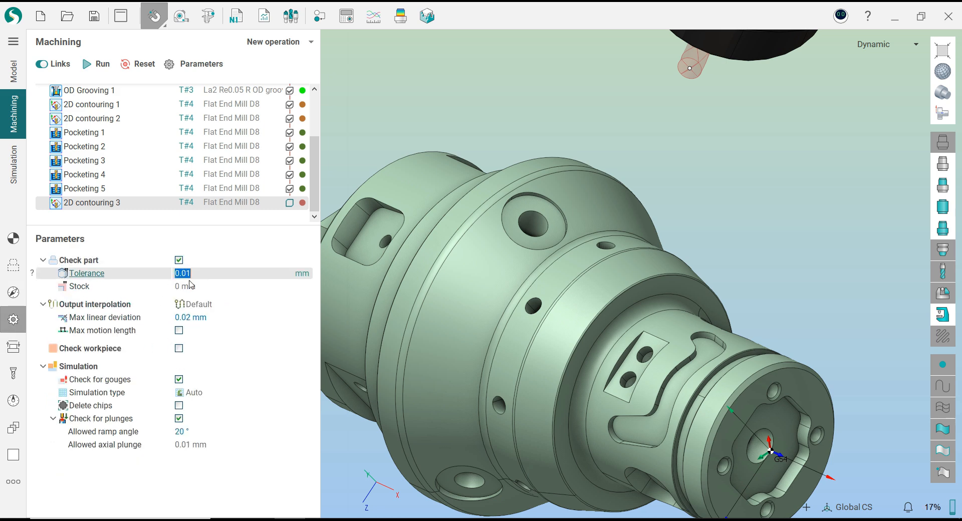
click(180, 419)
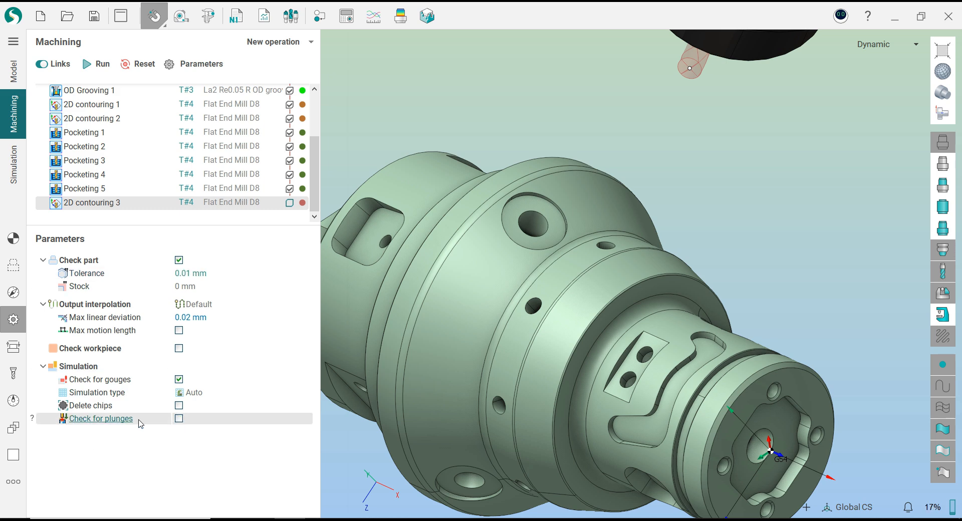
- Set the operation's safe level to 50 mm from the part and its feed switch level to 50 %Ø
click(19, 351)
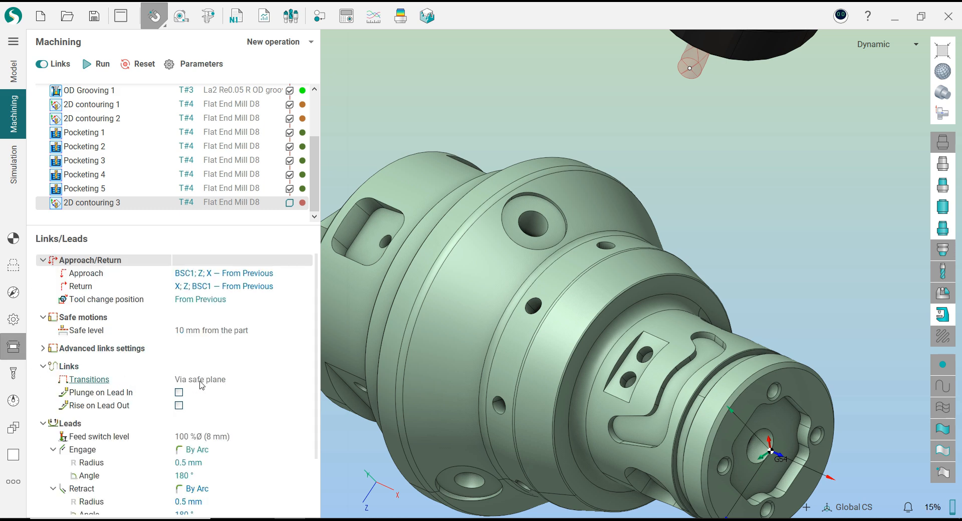
click(98, 166)
click(96, 202)
click(201, 331)
text(50)
key(Return)
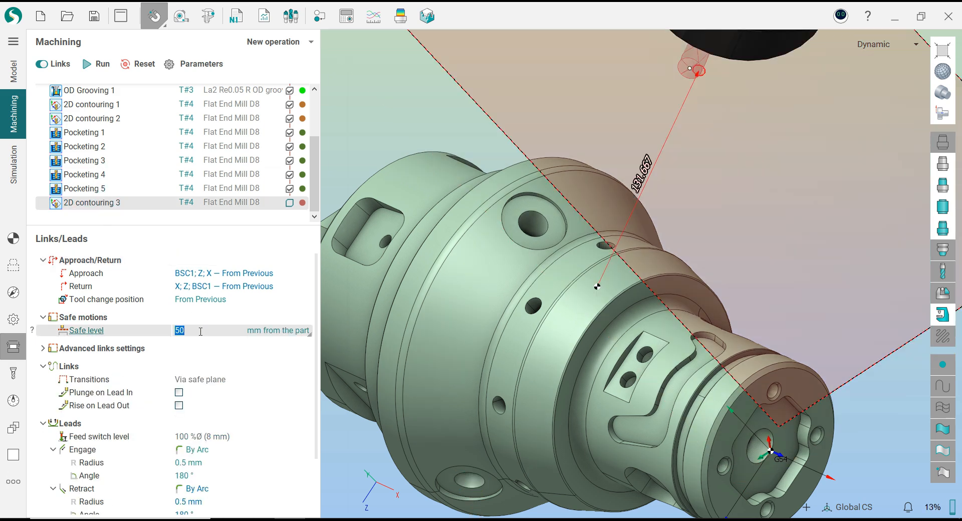
click(226, 437)
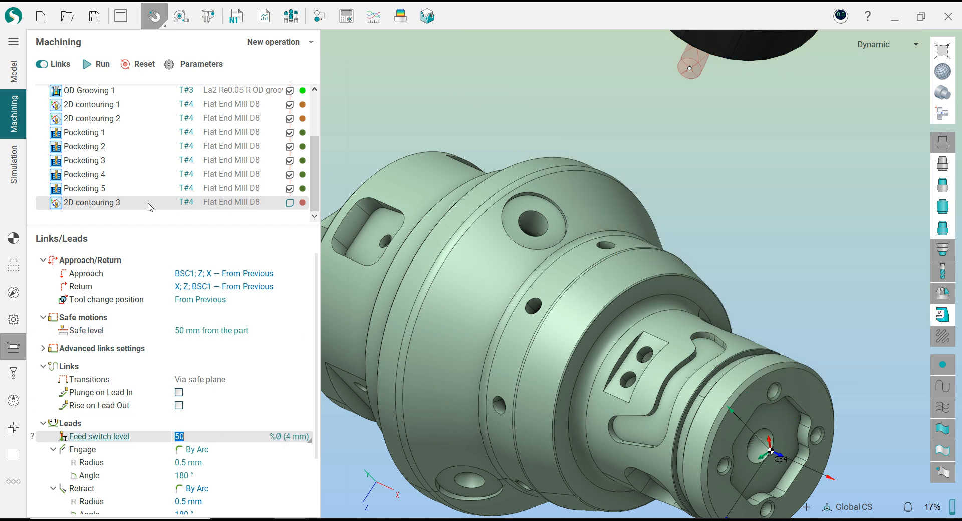
- Calculate 2D contouring 3 and inspect its helical toolpath inside the recess's central hole
click(99, 65)
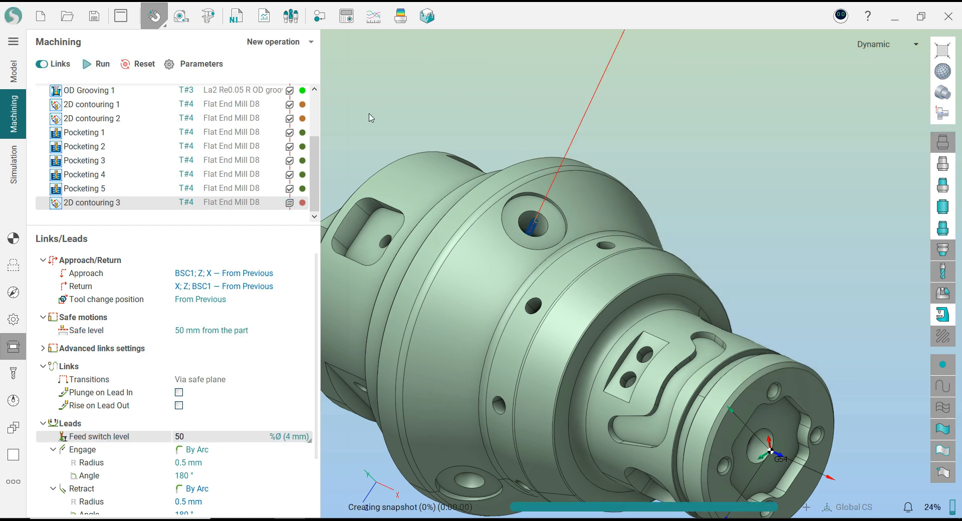
click(13, 238)
scroll(532, 231, up, 2)
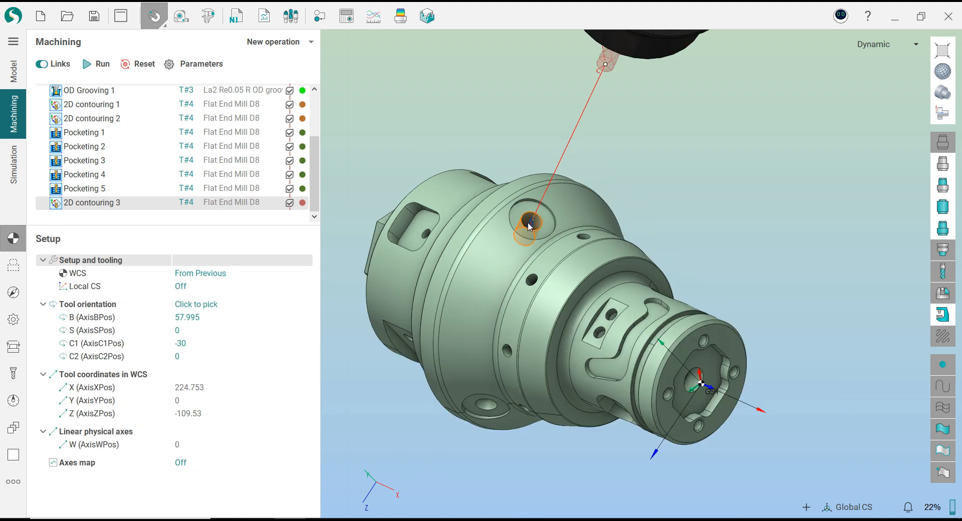
scroll(532, 231, up, 5)
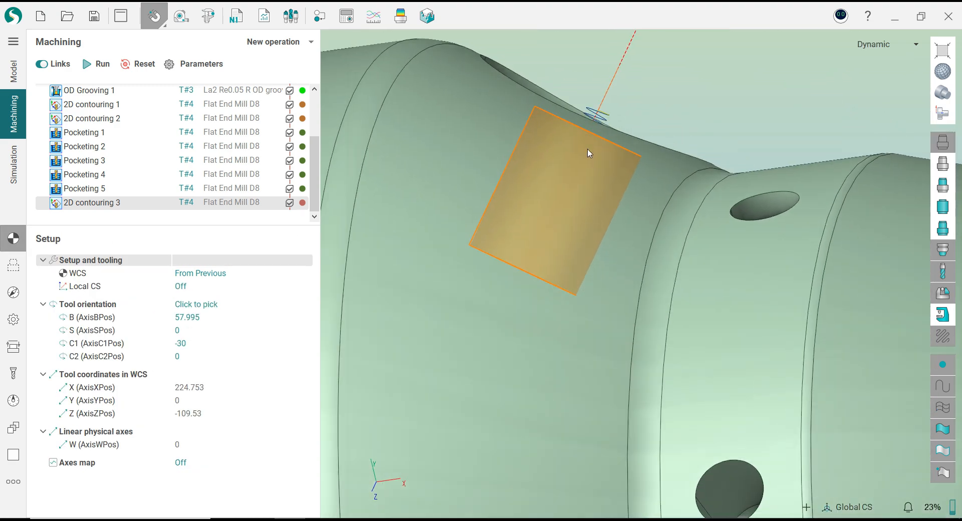
scroll(536, 201, down, 3)
scroll(536, 200, down, 5)
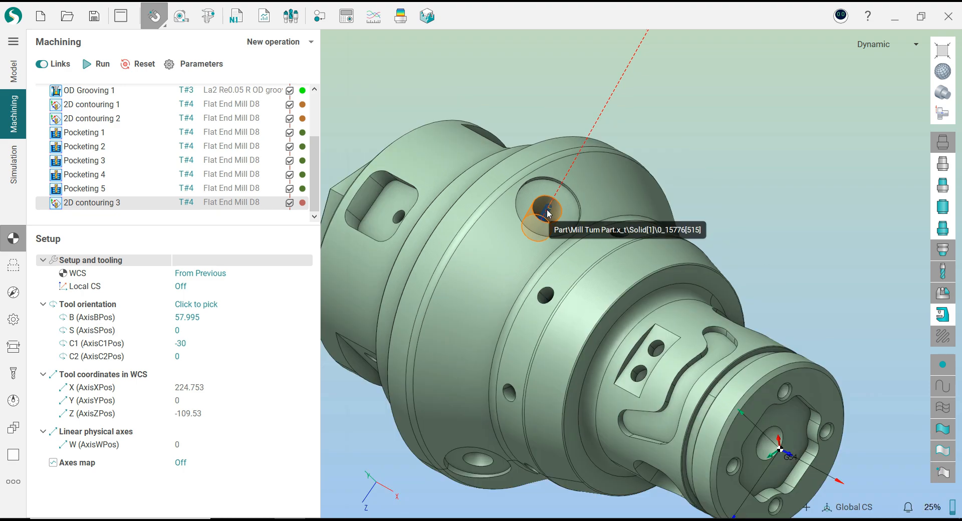
- Simulate 2D contouring 3 on the machine and examine the milled central hole up close
click(13, 165)
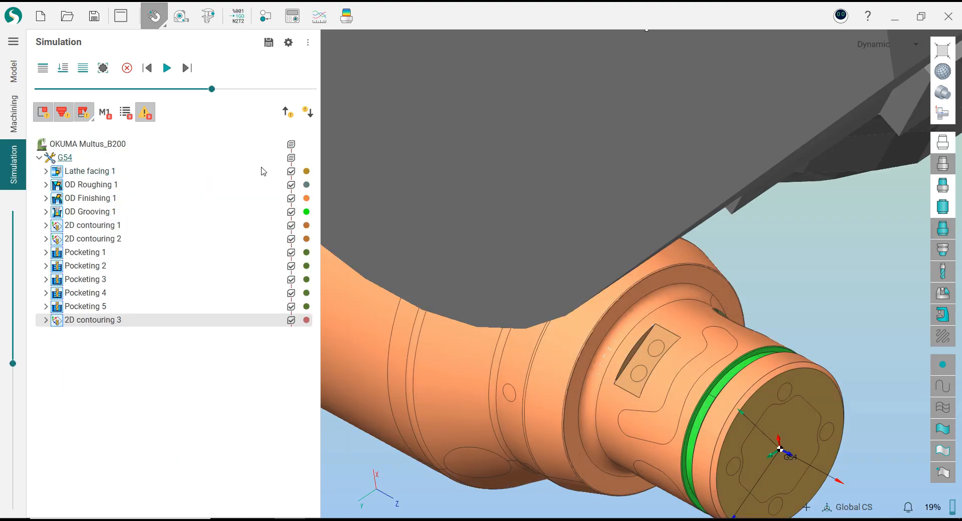
middle_drag(504, 220, 510, 210)
middle_drag(532, 372, 575, 239)
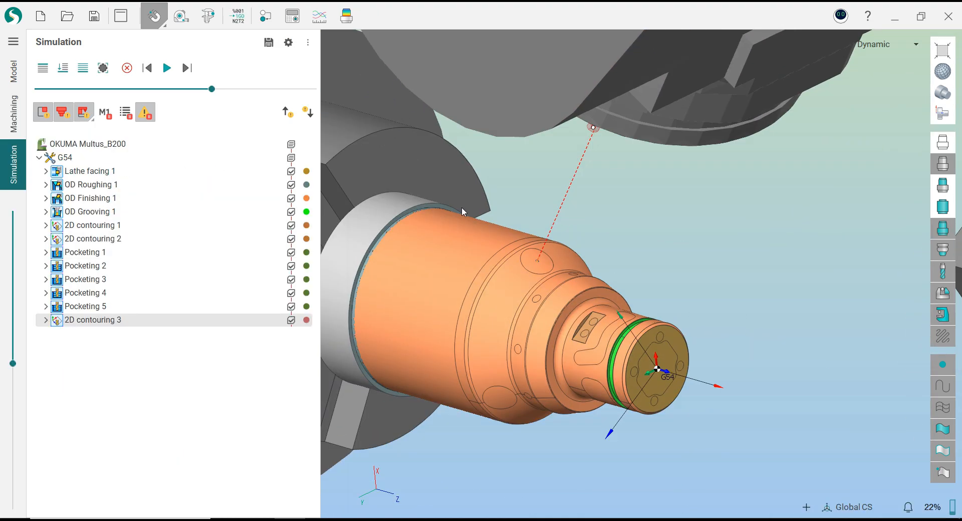
click(66, 75)
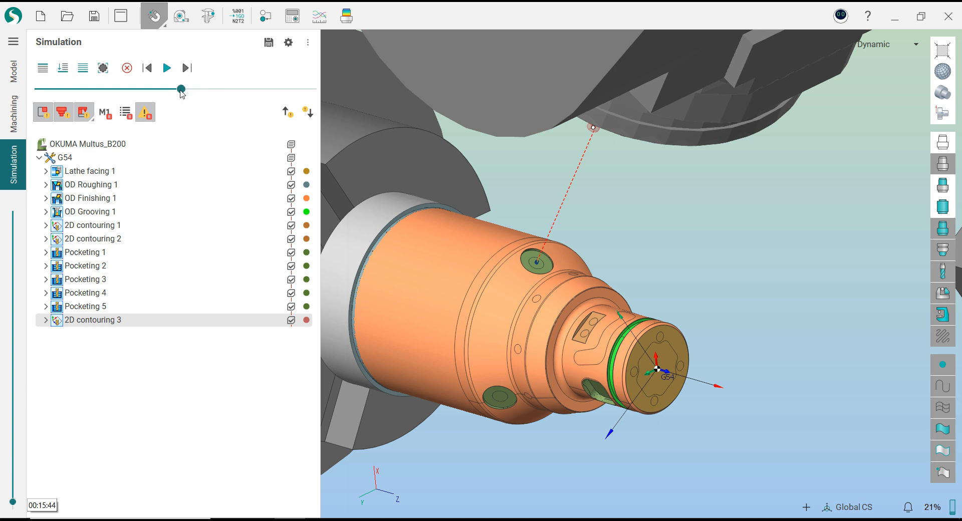
click(167, 69)
scroll(521, 289, up, 4)
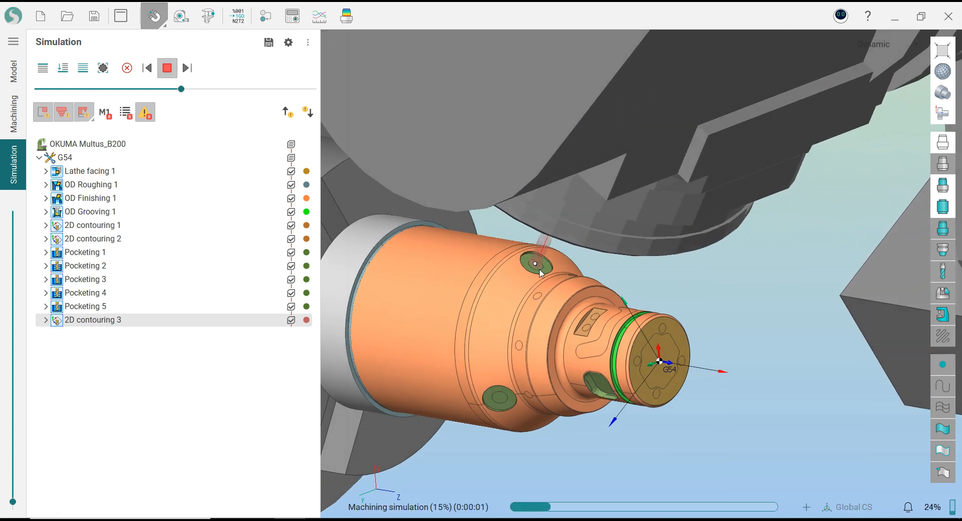
scroll(521, 289, up, 3)
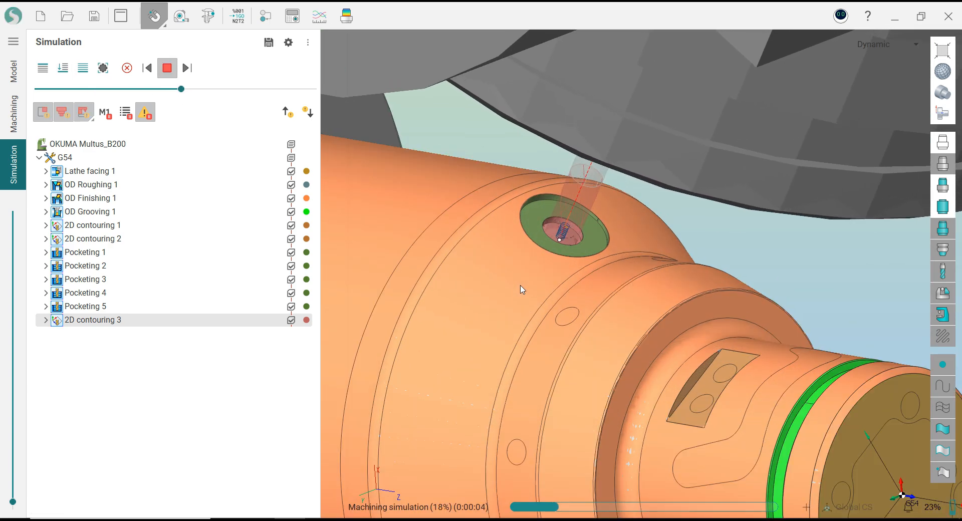
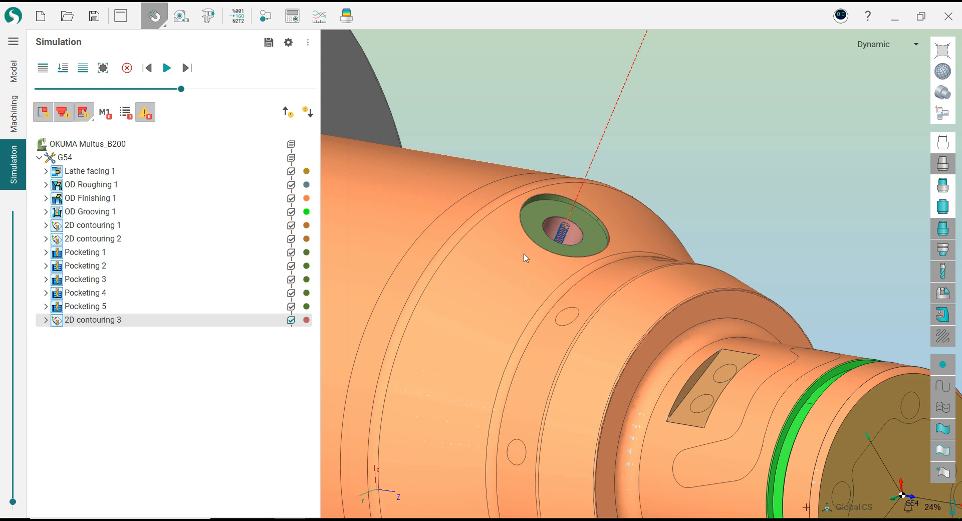
scroll(550, 223, up, 5)
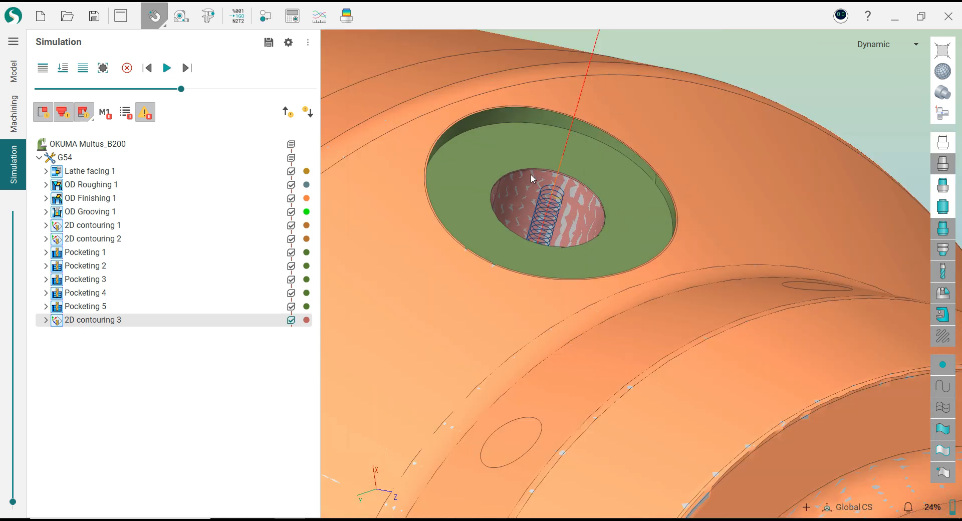
scroll(532, 178, down, 5)
- Duplicate 2D contouring 3 and clear the job assignment of the original operation
click(15, 131)
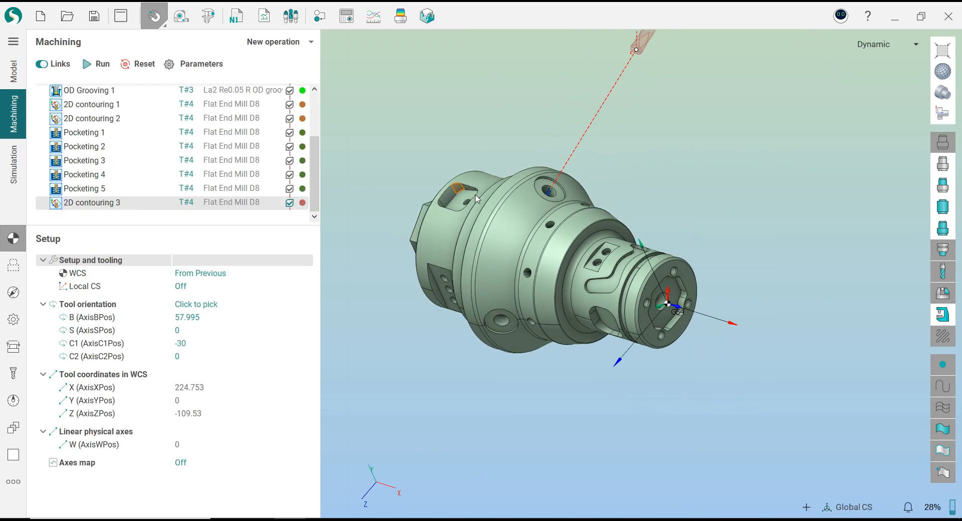
right_click(102, 209)
click(145, 269)
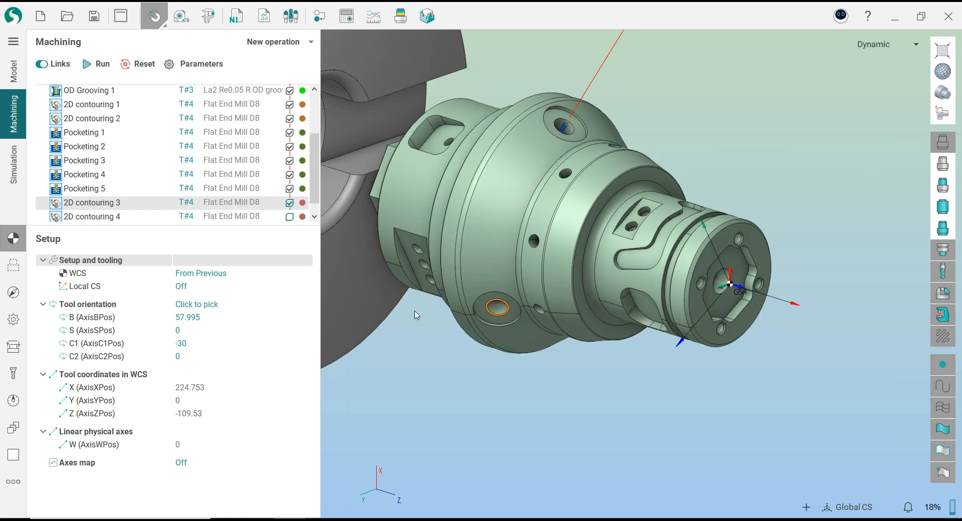
click(22, 271)
right_click(194, 305)
click(222, 366)
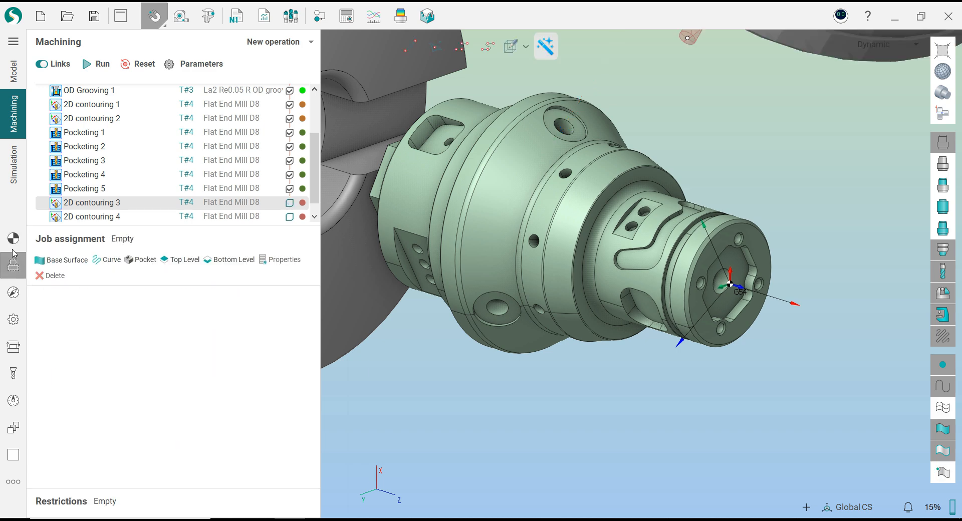
- Align the tool of 2D contouring 3 to the lower recess's ring face, giving a C1 angle of -270
click(13, 238)
click(257, 304)
click(305, 305)
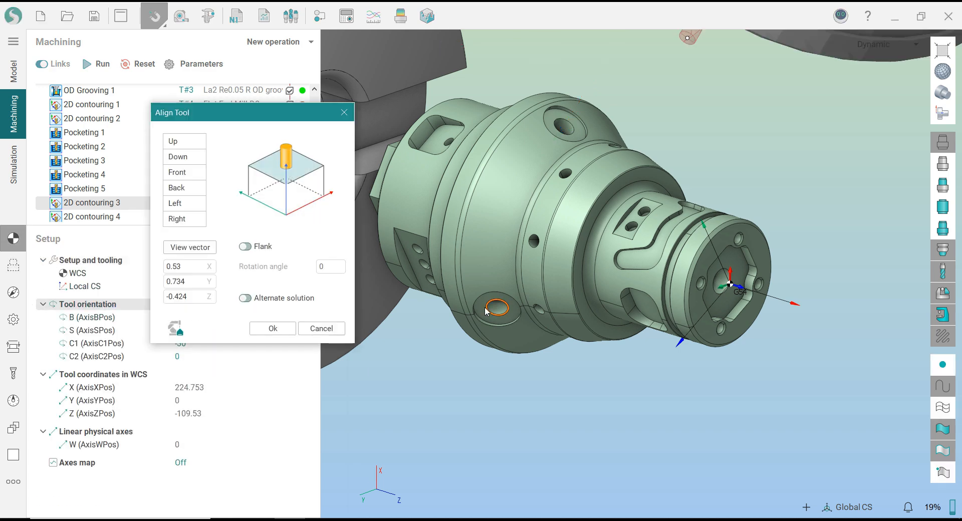
click(483, 306)
click(273, 329)
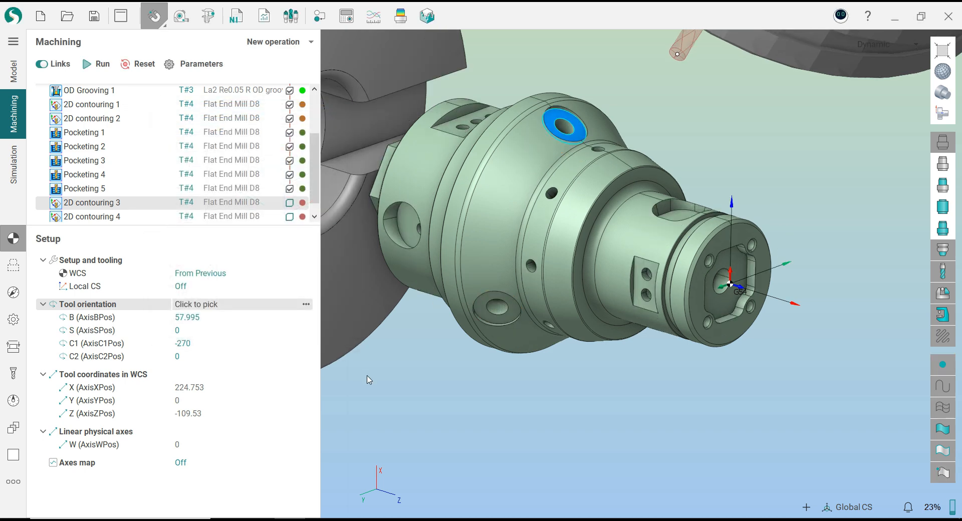
- Assign the edge of the newly aligned recess's central hole as the curve of 2D contouring 3
click(24, 266)
scroll(567, 127, up, 5)
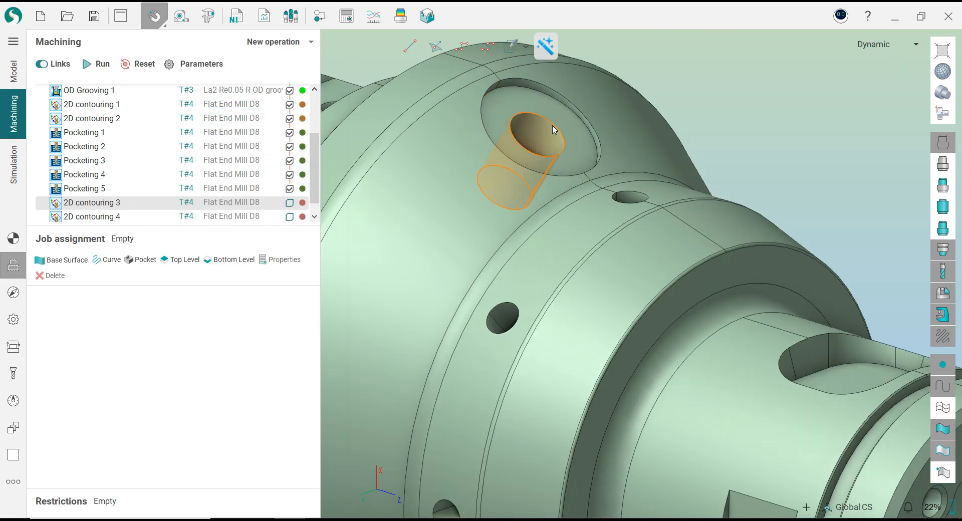
click(555, 128)
click(111, 265)
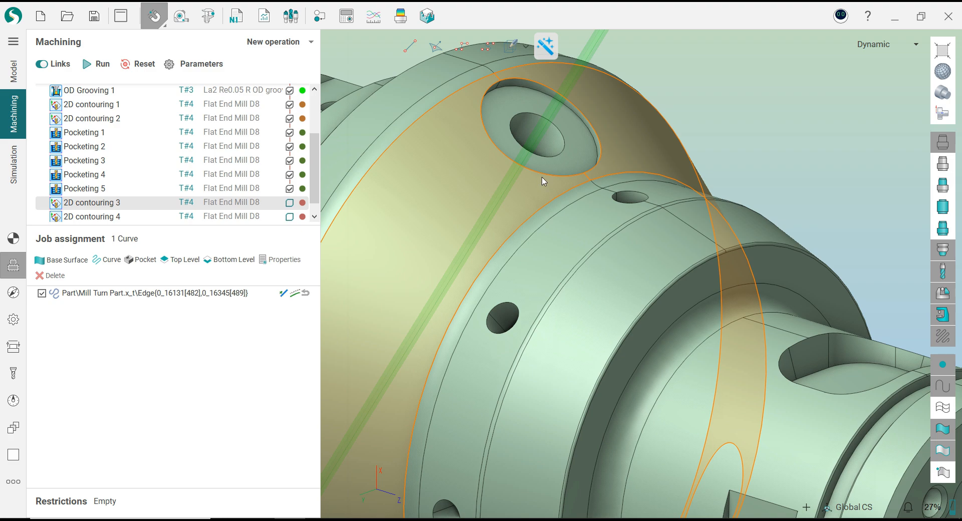
- Set the recess's ring face as the top level and the hole's bottom face as the bottom level
click(554, 172)
middle_drag(569, 150, 547, 175)
click(539, 155)
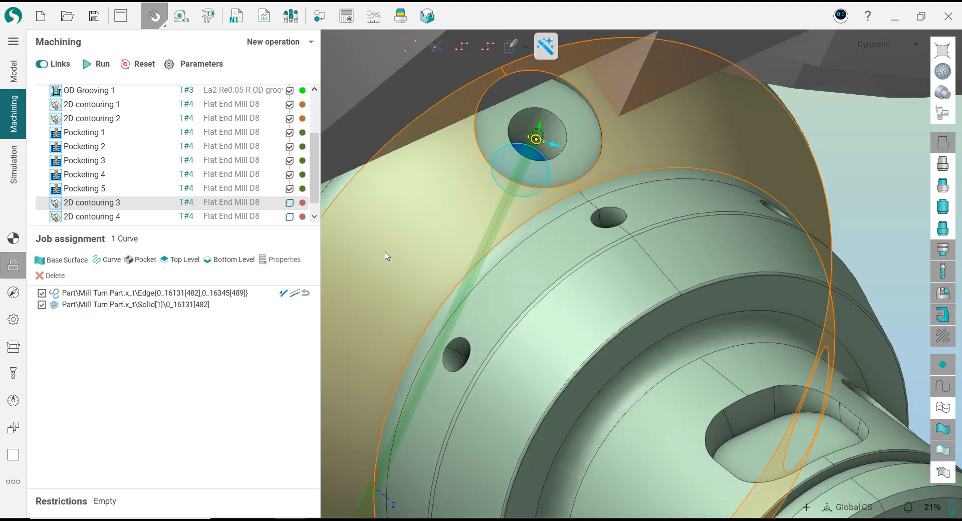
click(246, 266)
- Calculate 2D contouring 3 with the new job assignment and select 2D contouring 4
scroll(536, 143, up, 3)
scroll(537, 138, down, 4)
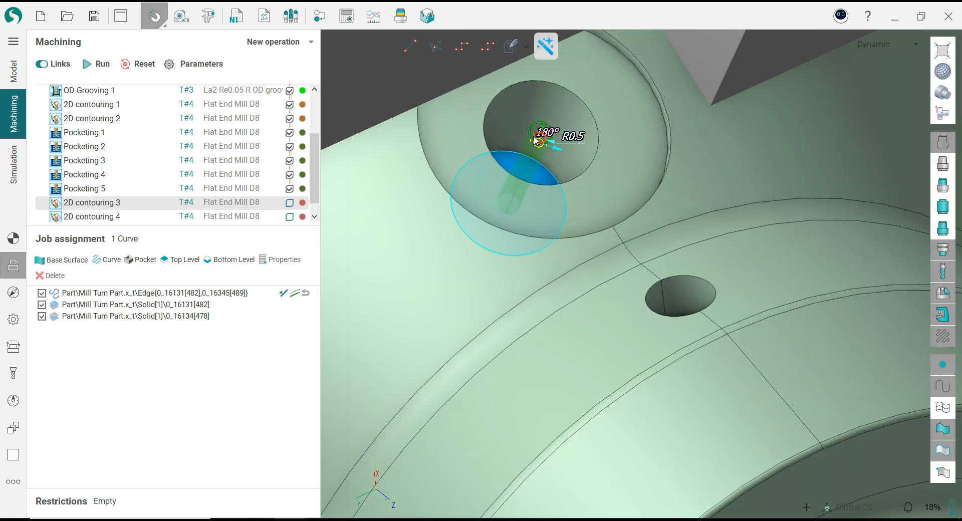
click(102, 64)
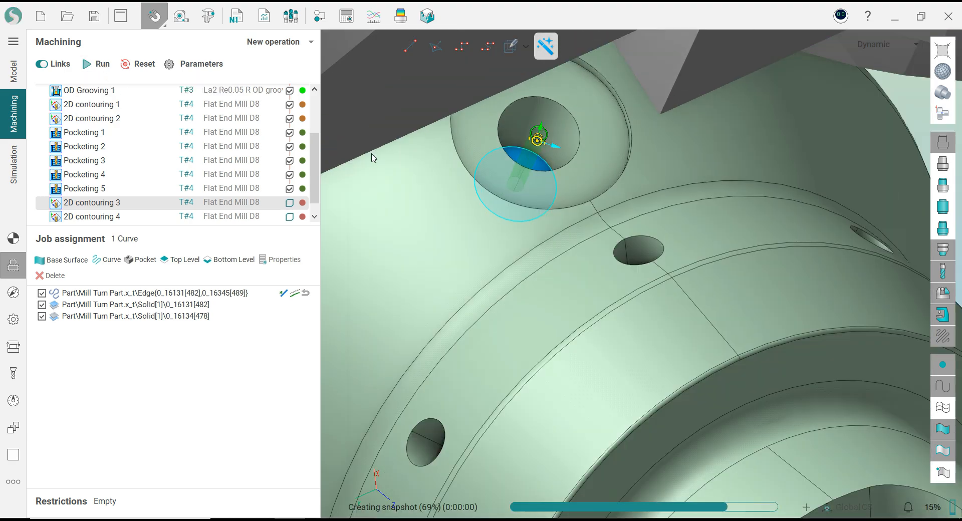
scroll(543, 157, down, 5)
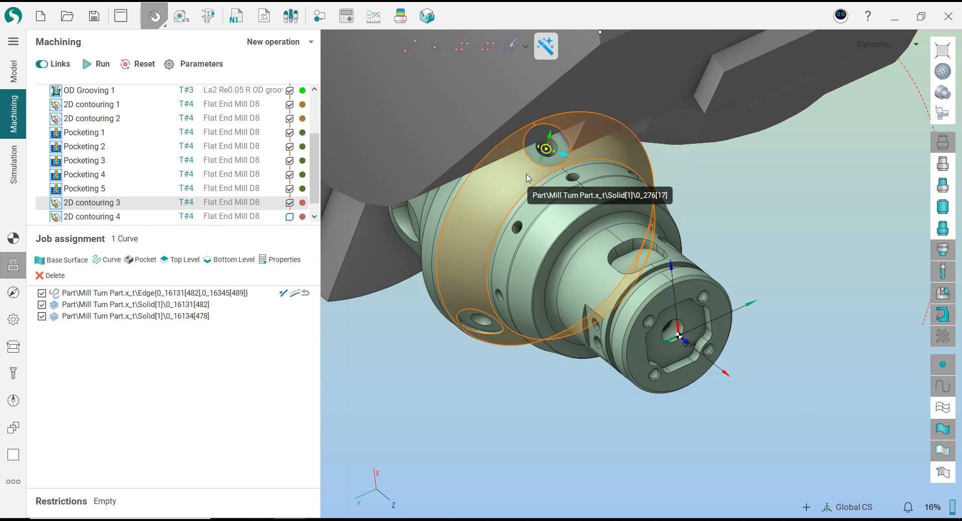
click(103, 213)
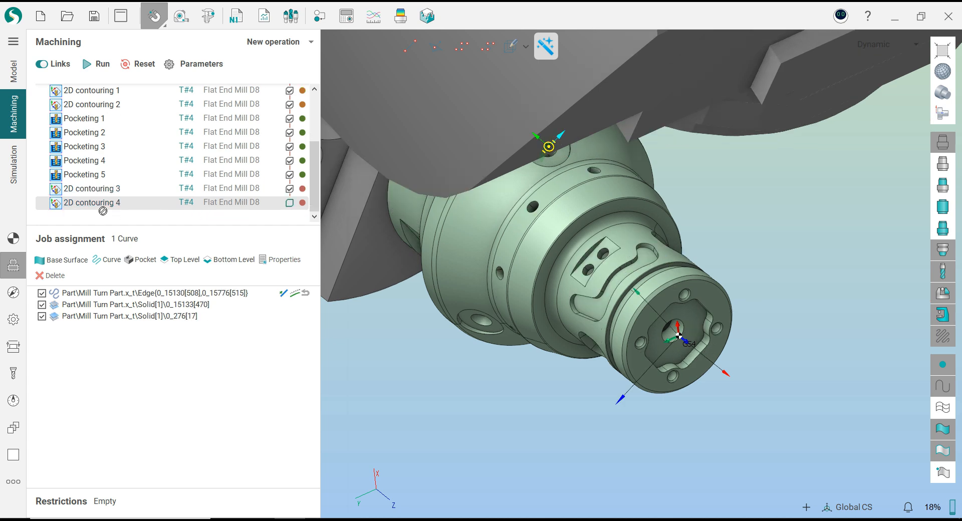
- Move 2D contouring 4 ahead of 2D contouring 3 in the operation list, and rename 2D contouring 3 as 2D contouring 355
drag(102, 197, 101, 196)
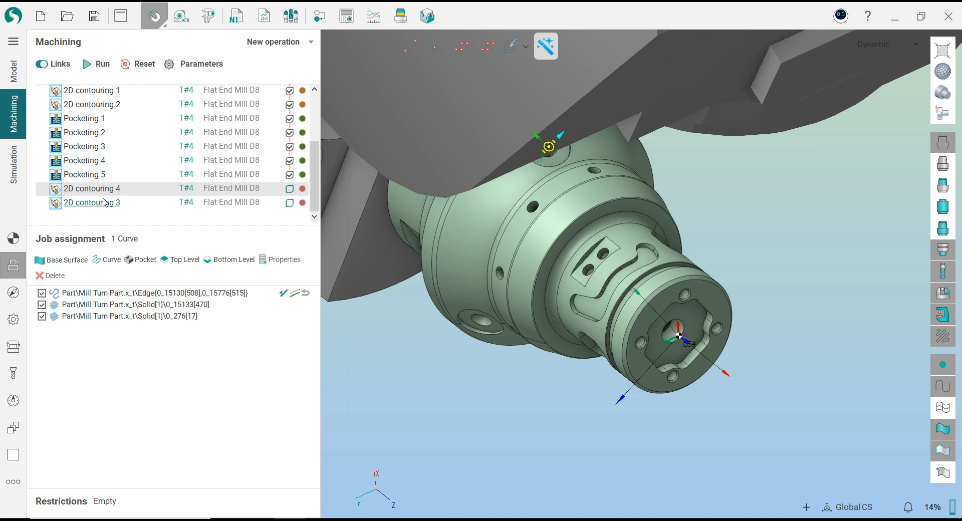
click(110, 202)
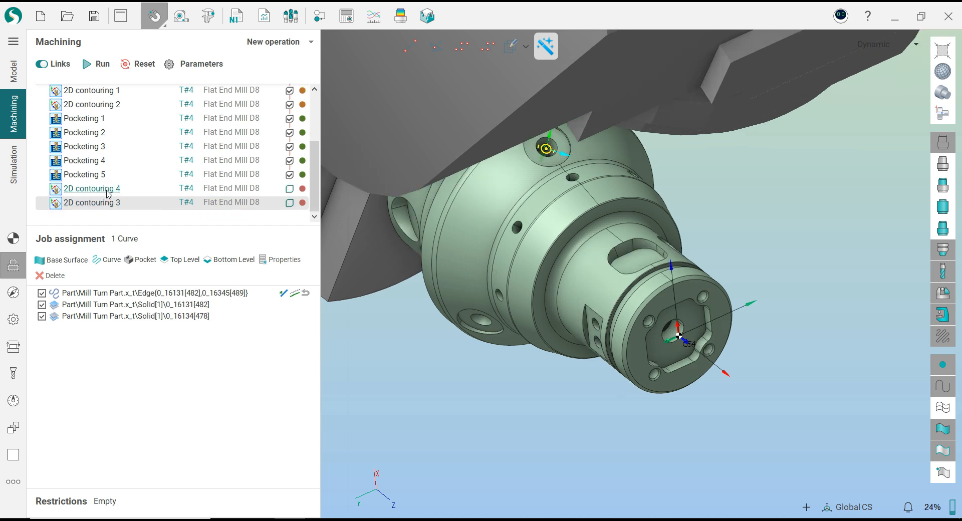
right_click(108, 194)
click(103, 205)
right_click(101, 205)
click(134, 313)
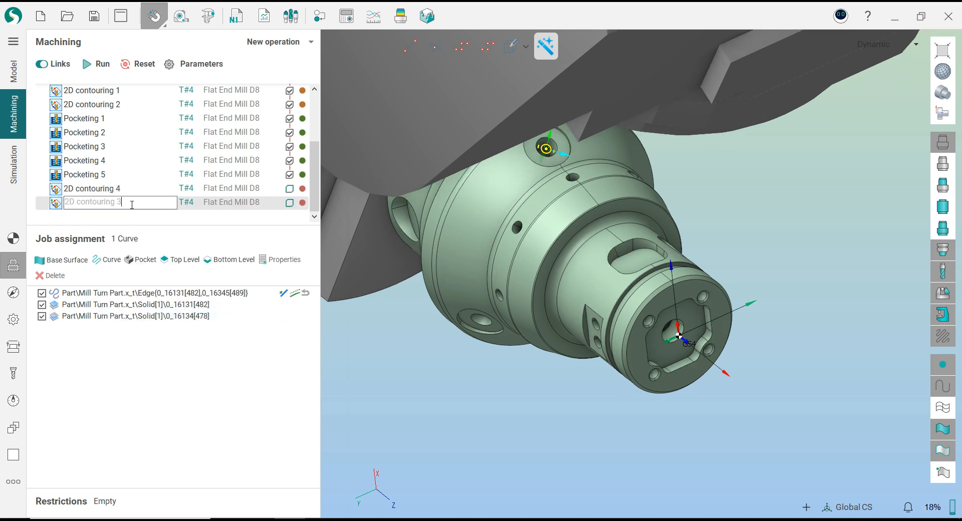
text(55)
- Rename the operation 2D contouring 4 as 2D contouring 3
click(123, 189)
right_click(118, 189)
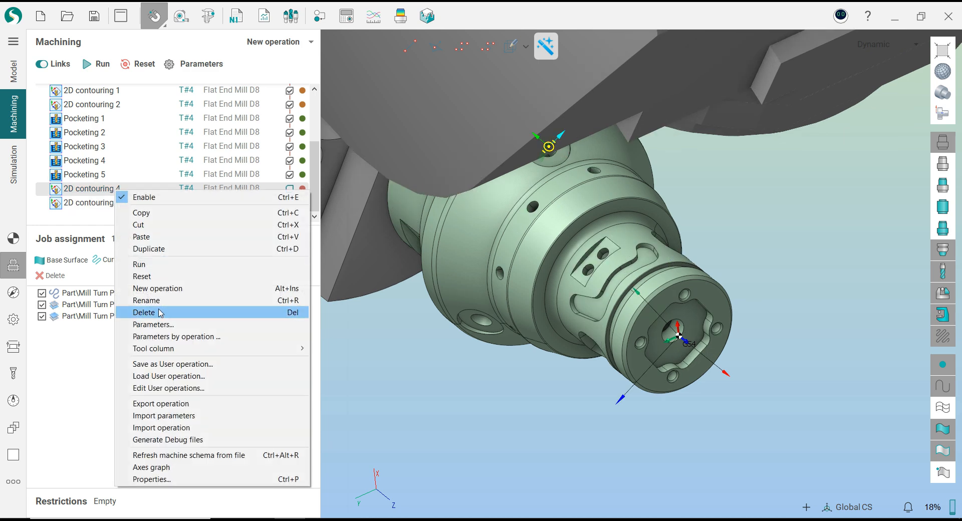
click(160, 301)
key(BackSpace)
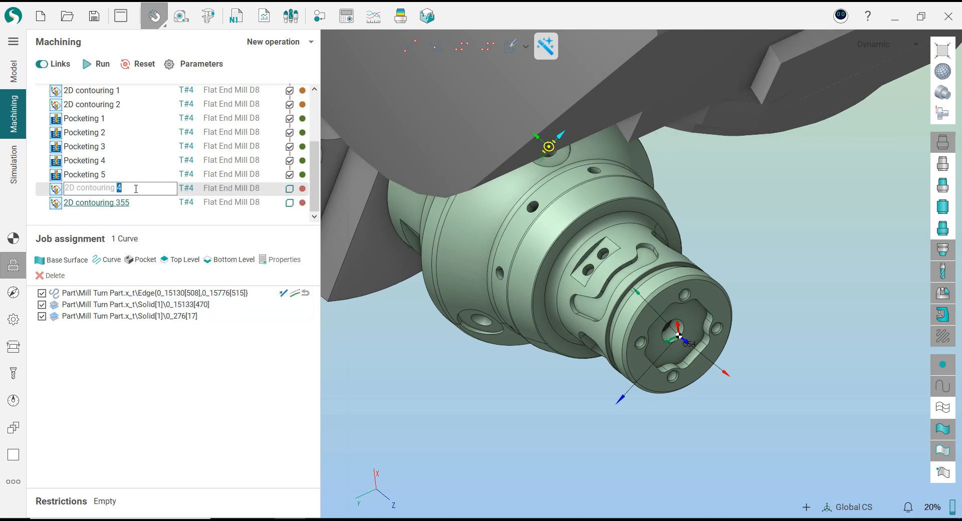
- Rename the operation 2D contouring 355 as 2D contouring 4
click(122, 203)
right_click(121, 203)
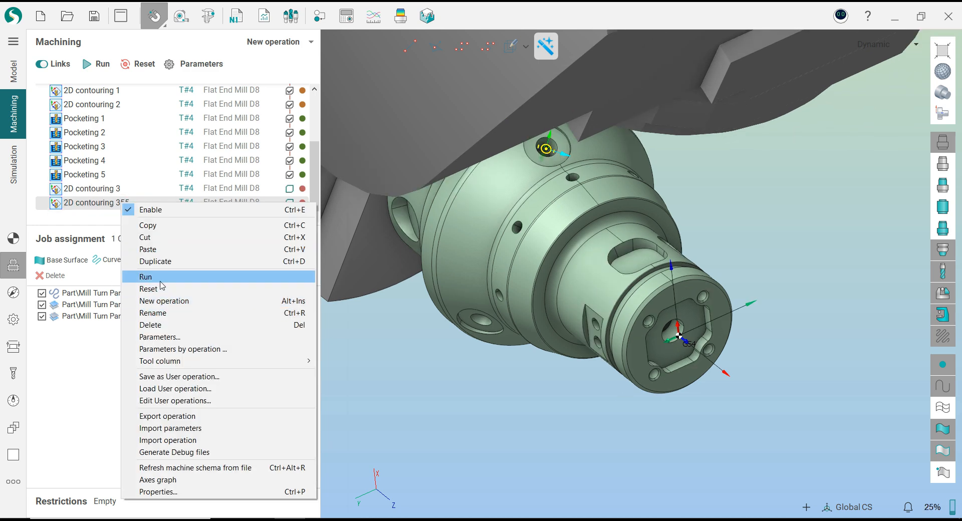
click(153, 313)
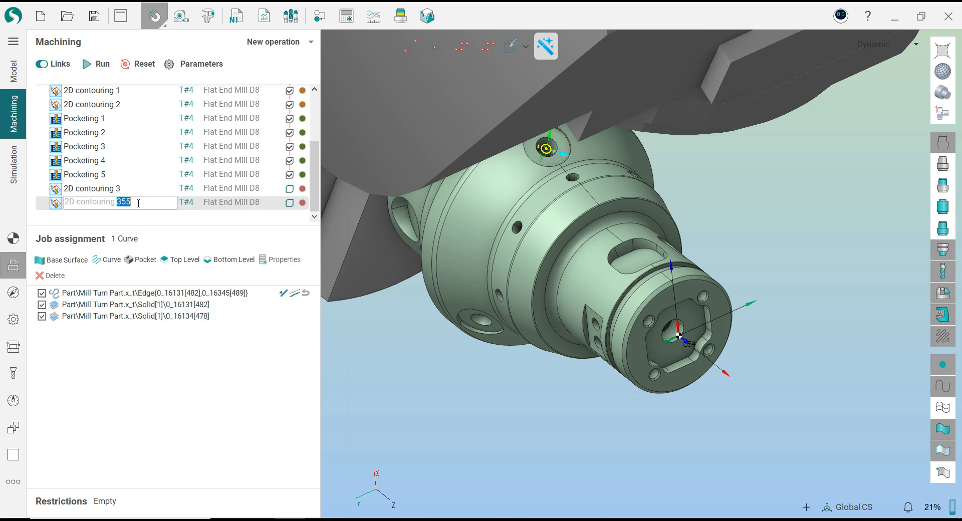
text(4)
key(Return)
- Calculate the reordered 2D contouring 3 and 2D contouring 4 operations one after the other
click(117, 193)
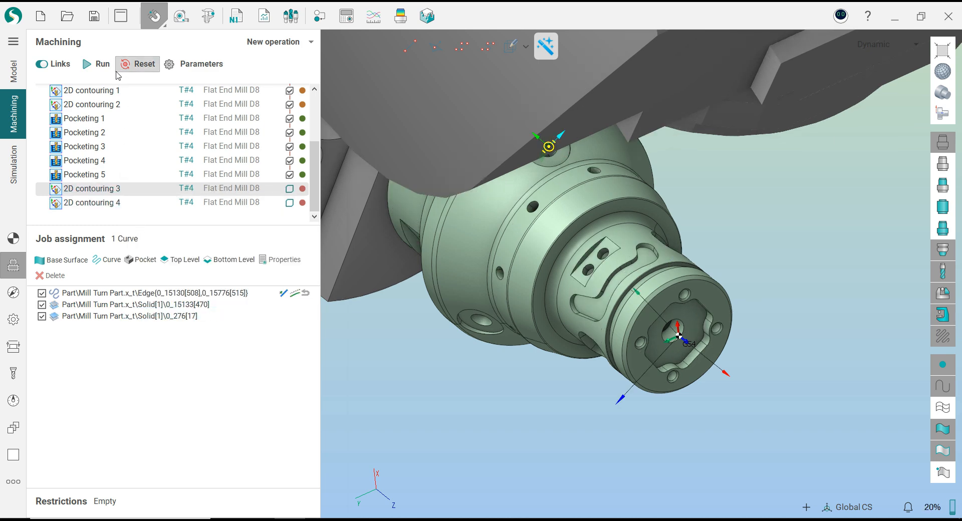
click(99, 64)
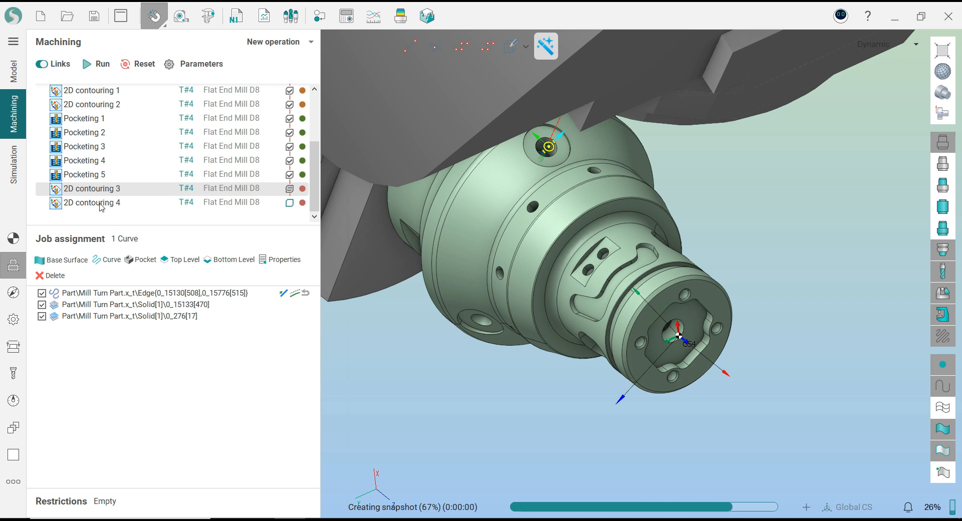
click(102, 204)
click(99, 64)
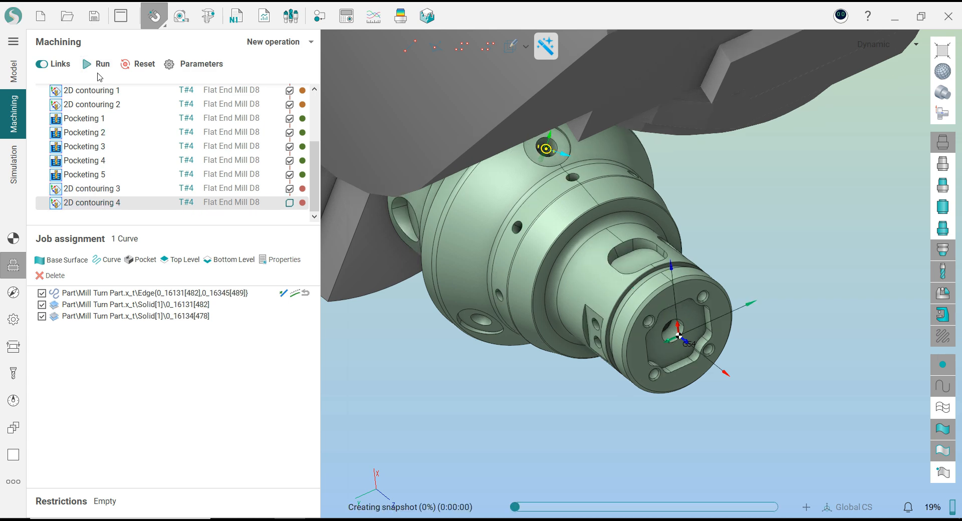
- Duplicate 2D contouring 4 and select the copy at the end of the operation list
middle_drag(471, 317, 482, 292)
right_click(96, 210)
click(119, 265)
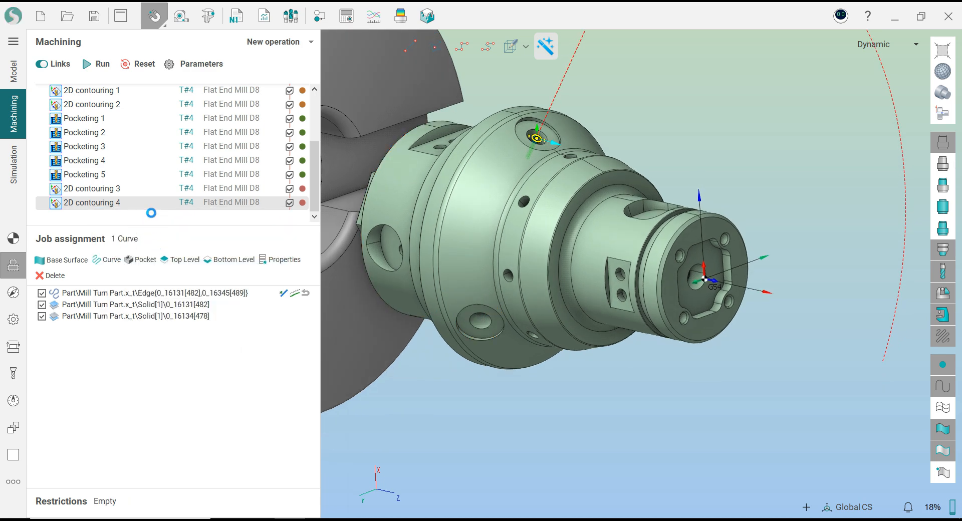
click(105, 206)
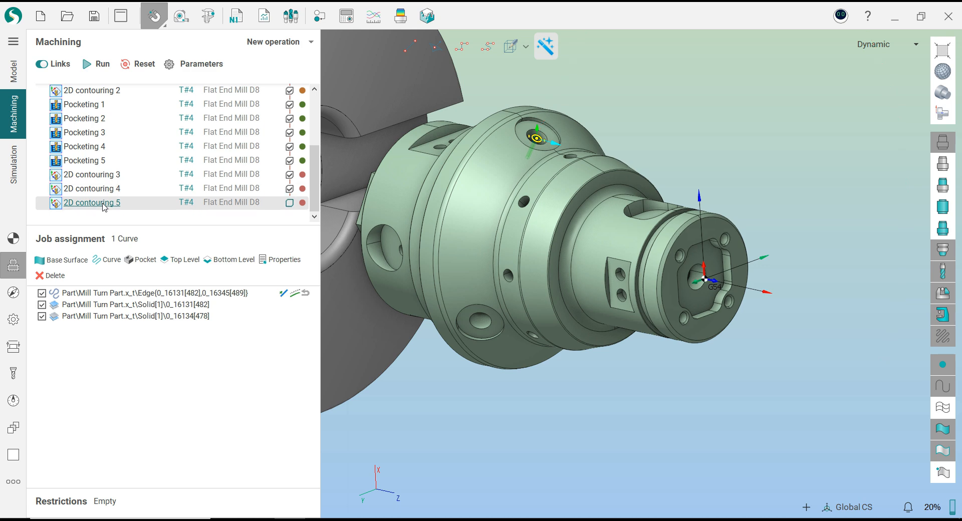
- Align the tool of 2D contouring 5 to the ring face of the remaining lower tilted recess, for a C1 angle of -150
click(14, 238)
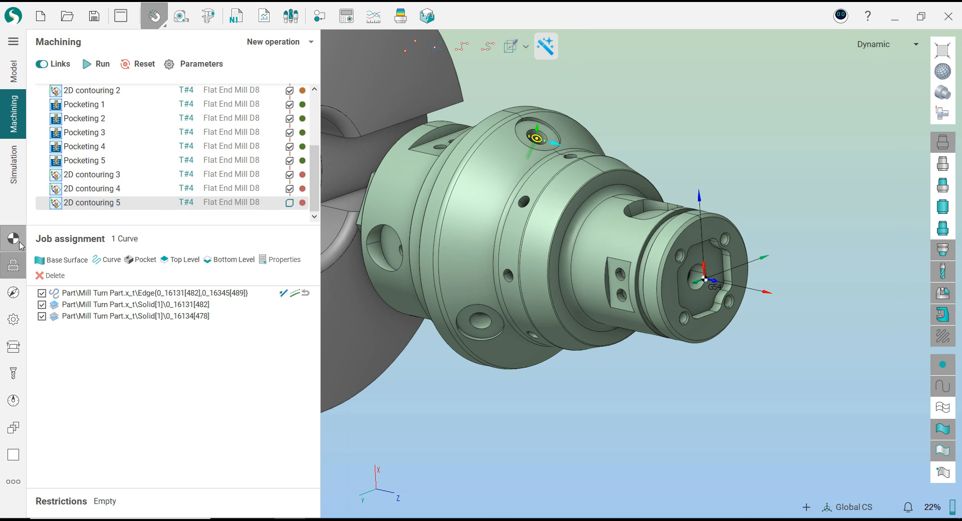
click(294, 308)
click(308, 308)
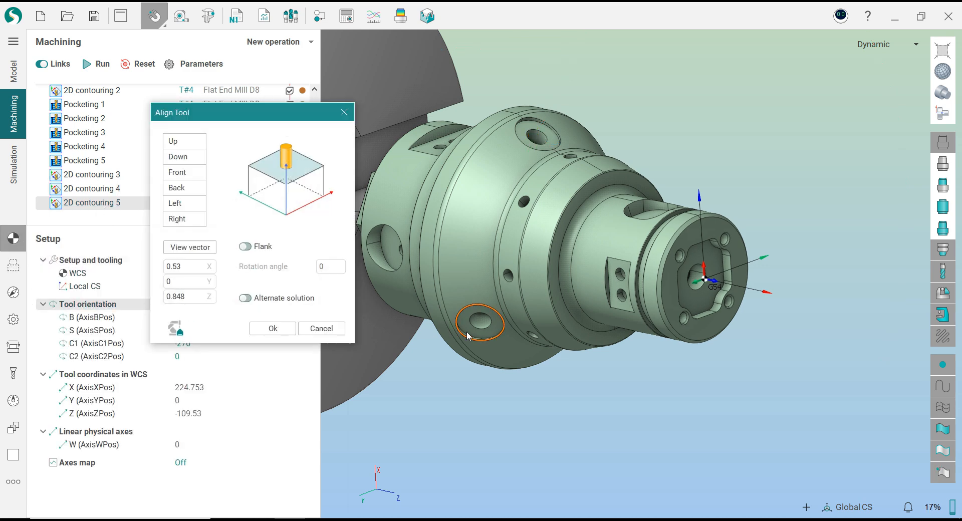
scroll(529, 368, down, 4)
scroll(529, 370, up, 2)
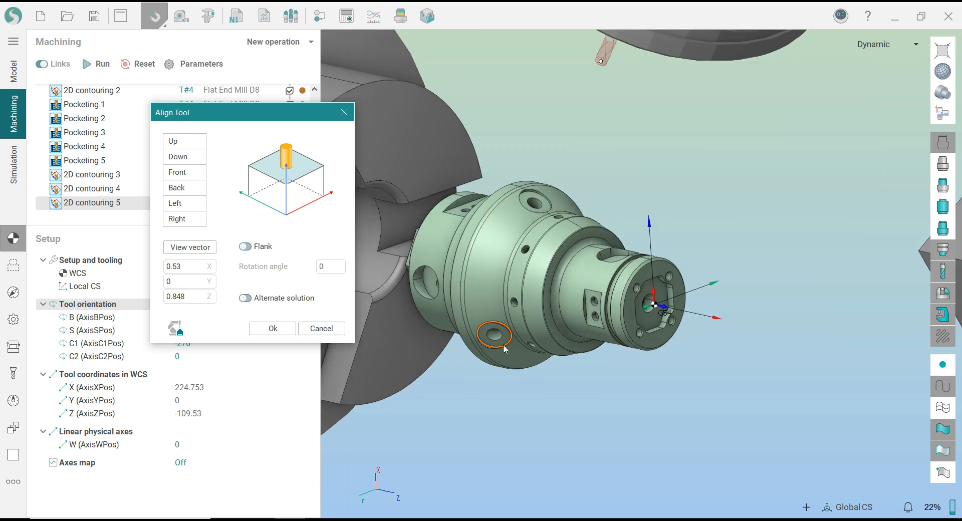
click(504, 345)
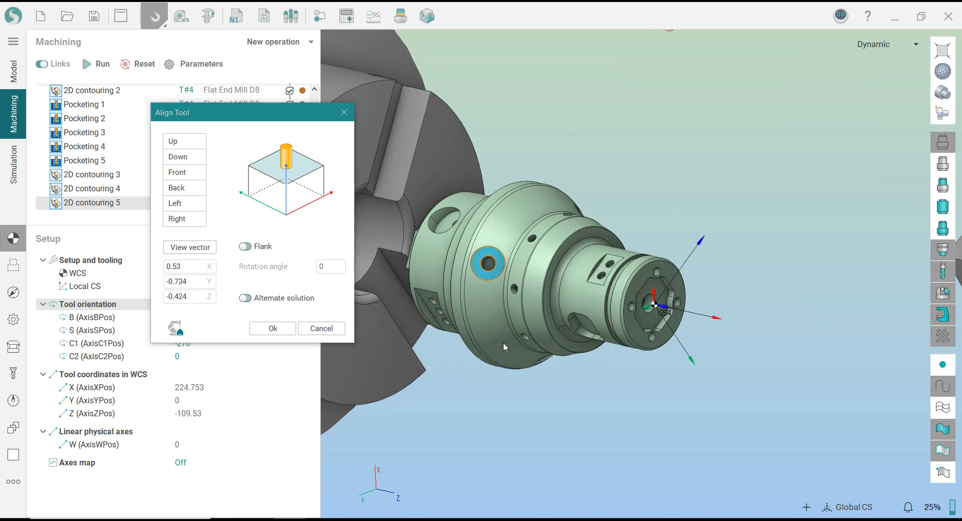
click(273, 329)
- Clear the copied job assignment of 2D contouring 5 and assign the edge of the aligned recess's central hole as its curve
scroll(554, 192, up, 3)
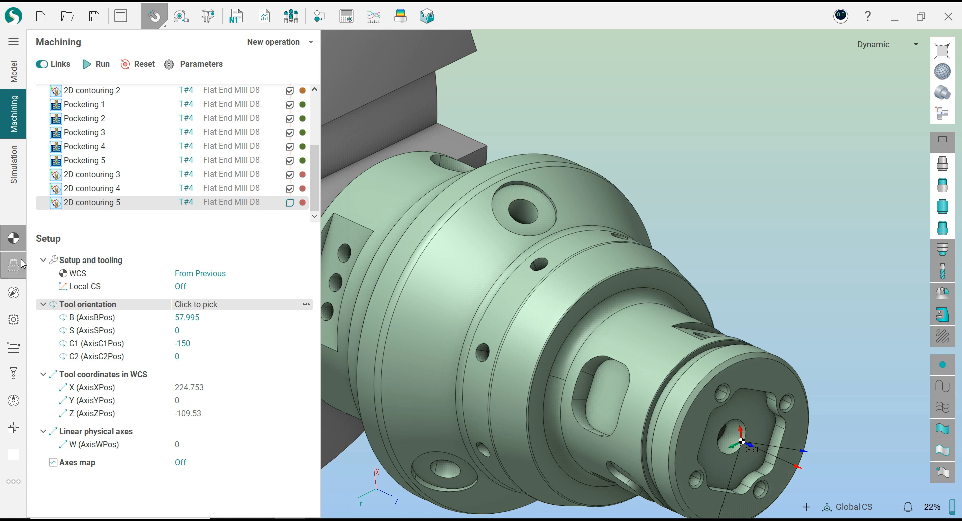
click(22, 265)
right_click(149, 296)
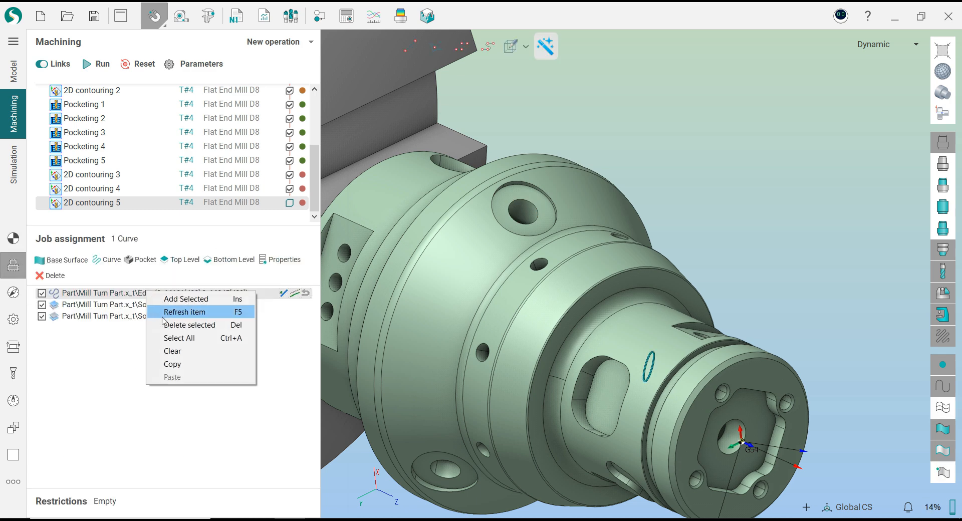
click(163, 350)
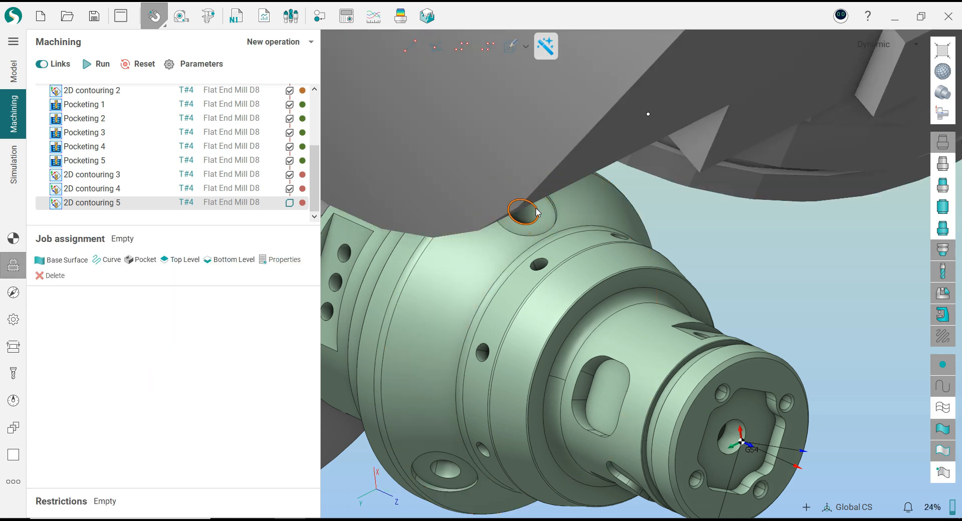
click(121, 263)
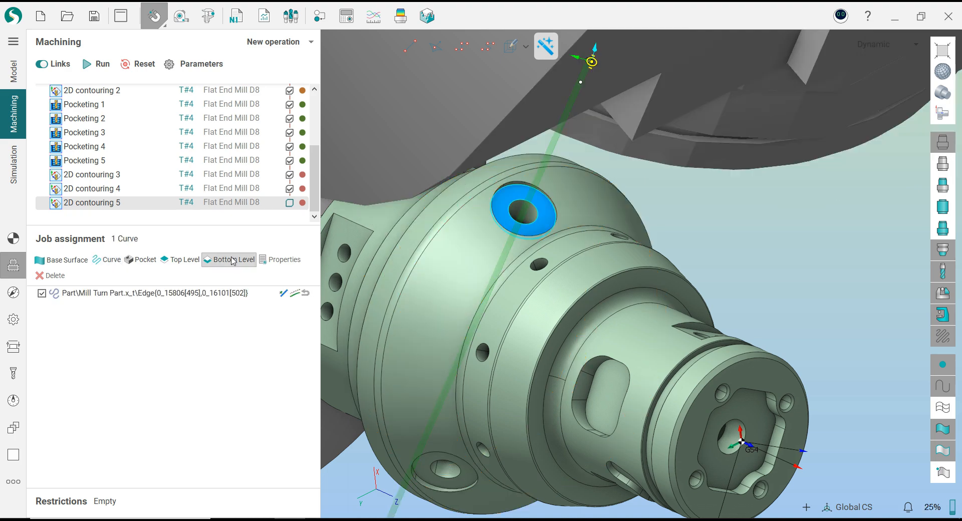
- Set the recess's ring face as the top level and the central hole's bottom face as the bottom level of 2D contouring 5
click(195, 261)
scroll(516, 220, up, 5)
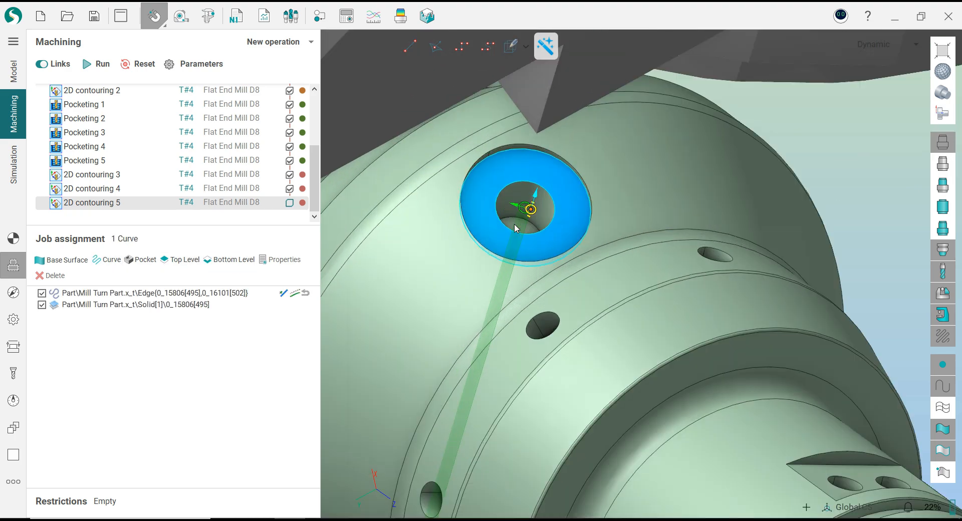
click(231, 260)
scroll(521, 200, up, 3)
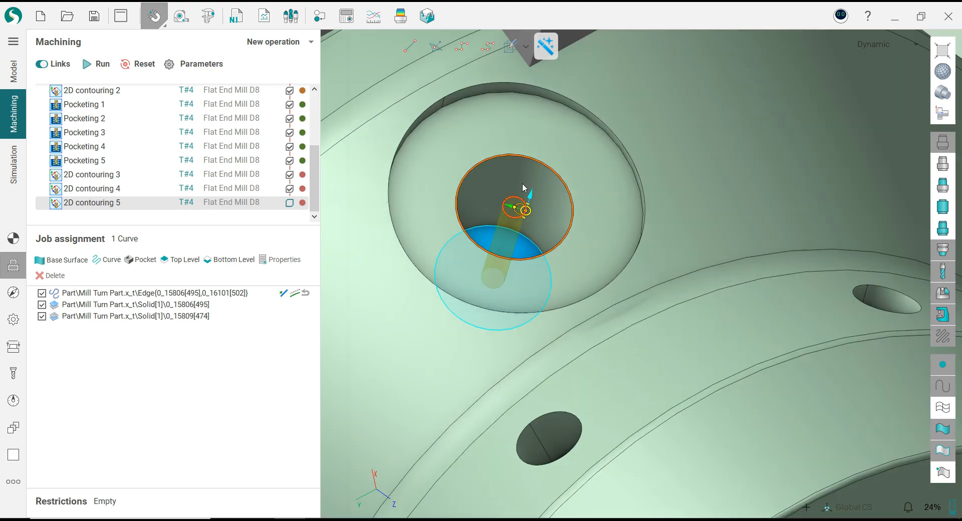
- Calculate 2D contouring 5 and inspect its toolpath and linking moves around the part
scroll(522, 184, down, 7)
middle_drag(522, 184, 564, 172)
scroll(612, 173, down, 2)
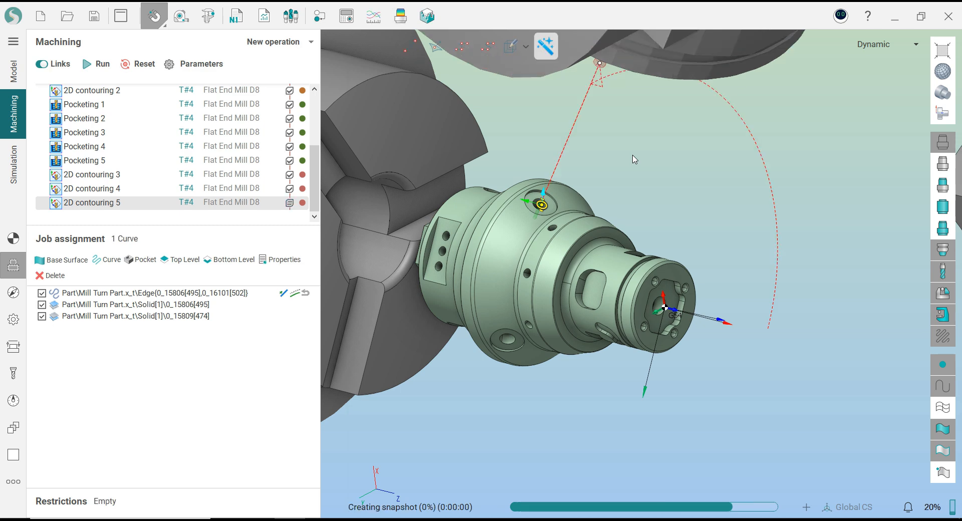
scroll(623, 163, down, 4)
mouse_move(625, 163)
middle_down()
mouse_move(680, 145)
mouse_move(619, 153)
middle_up()
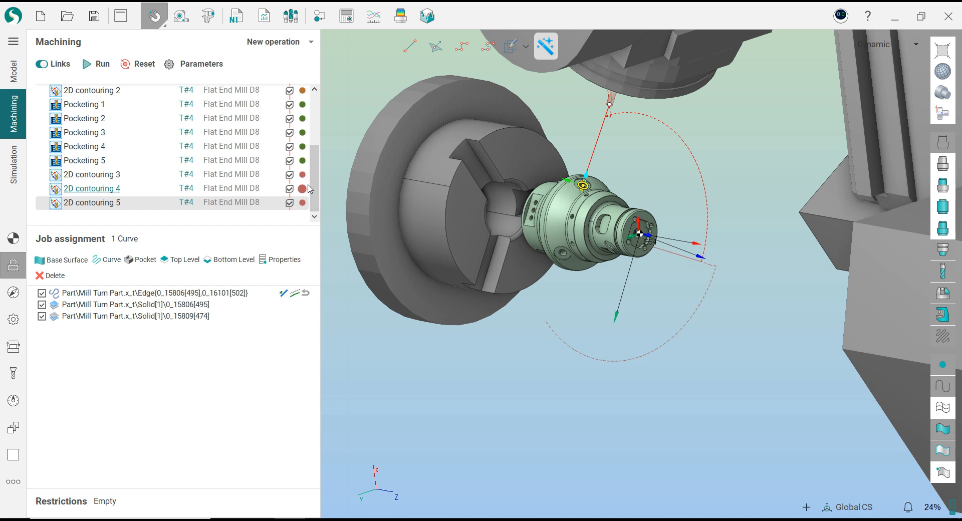
middle_drag(587, 196, 658, 219)
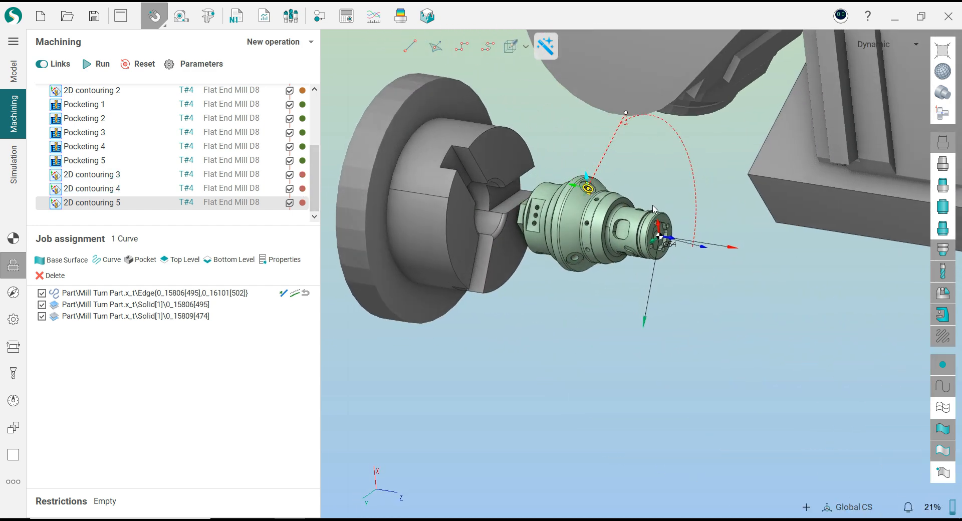
- Examine the machined stock against the part with the coloured deviation comparison, close it, and inspect the pocket in the front end face
click(13, 240)
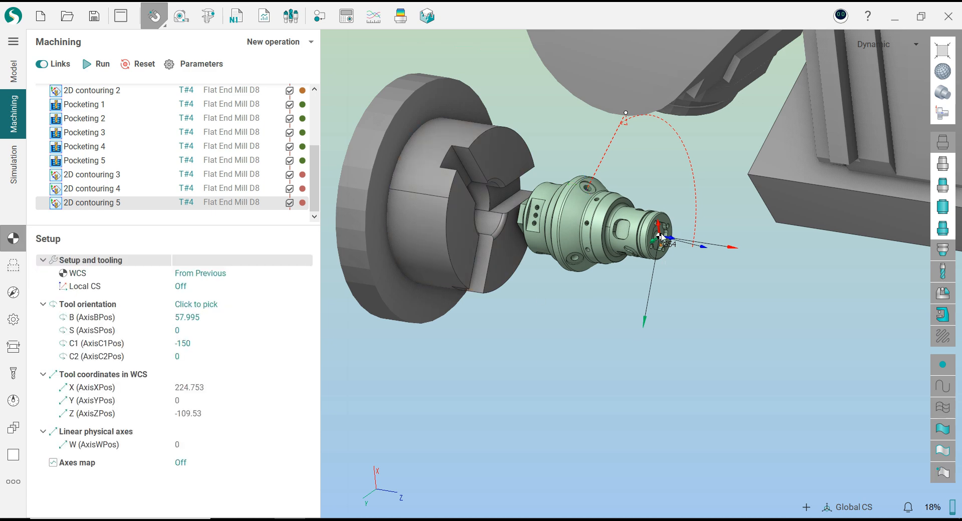
scroll(662, 237, up, 3)
click(404, 24)
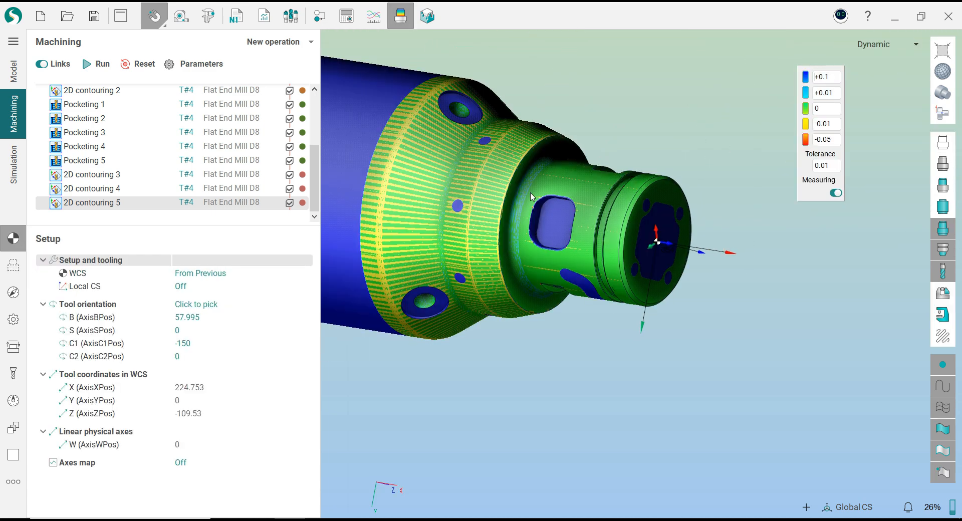
middle_drag(528, 189, 451, 90)
click(403, 21)
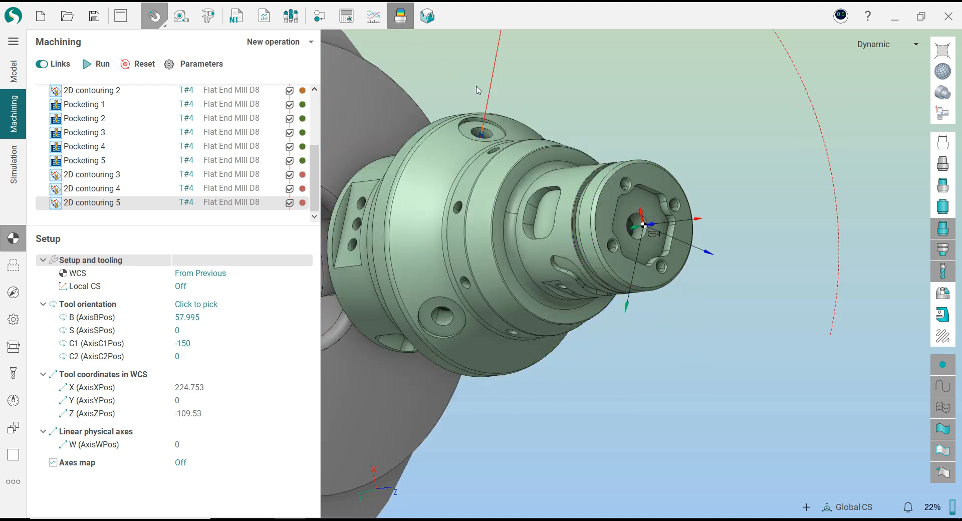
middle_drag(651, 207, 666, 224)
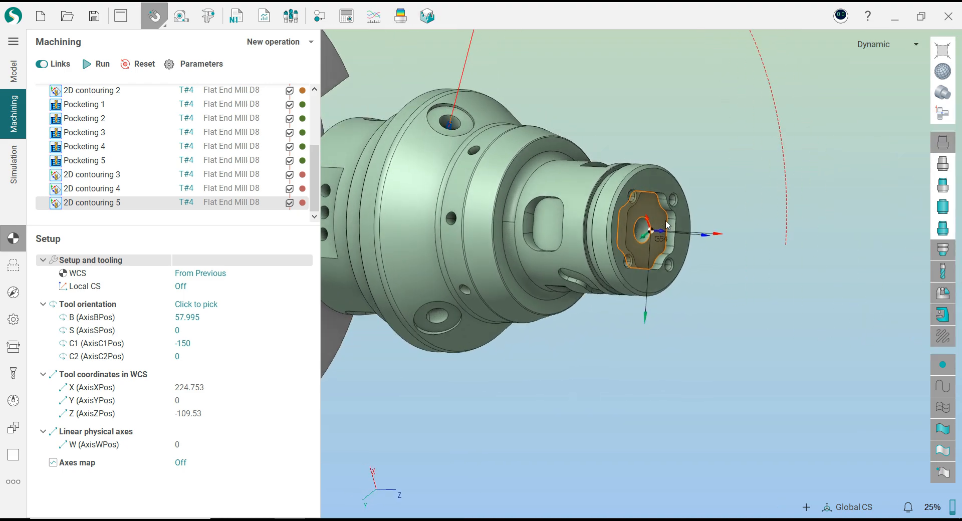
scroll(666, 224, down, 4)
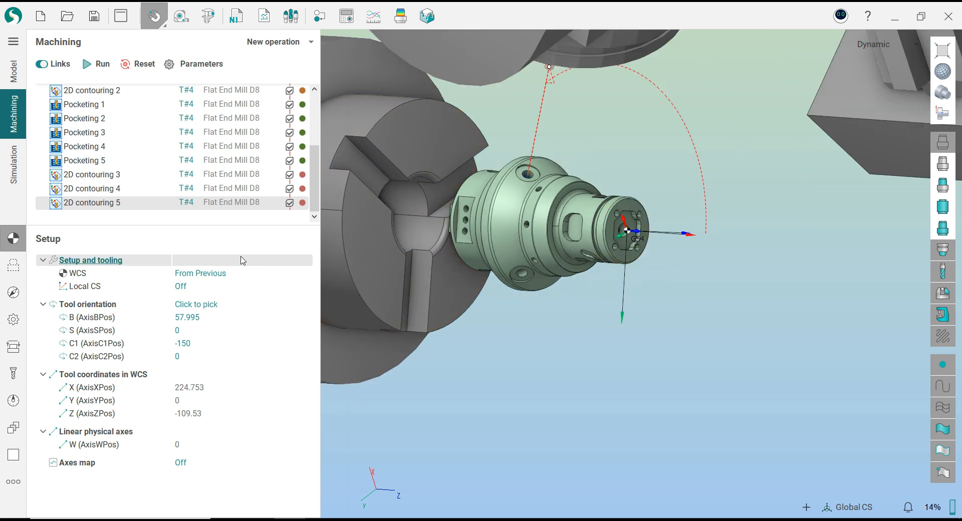
- Add a new 2D pocketing operation after 2D contouring 5
click(89, 163)
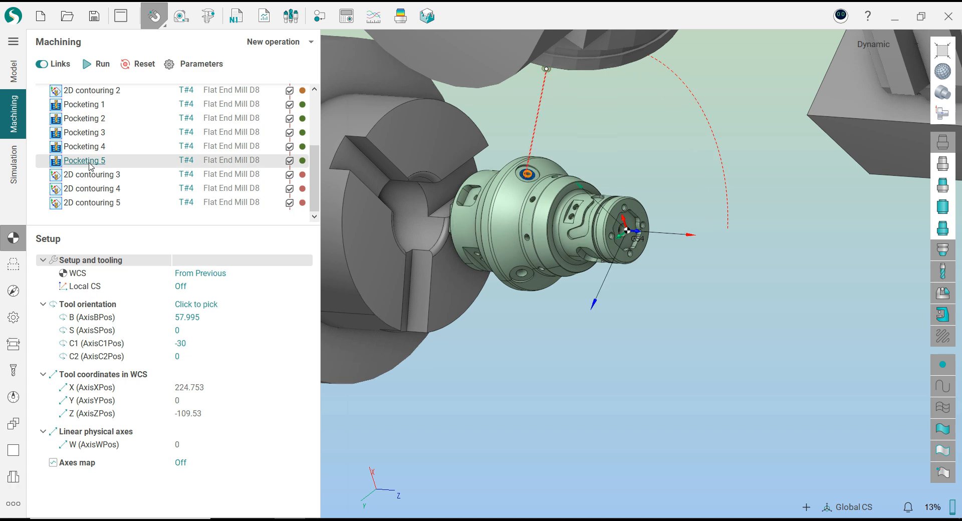
click(103, 209)
click(313, 45)
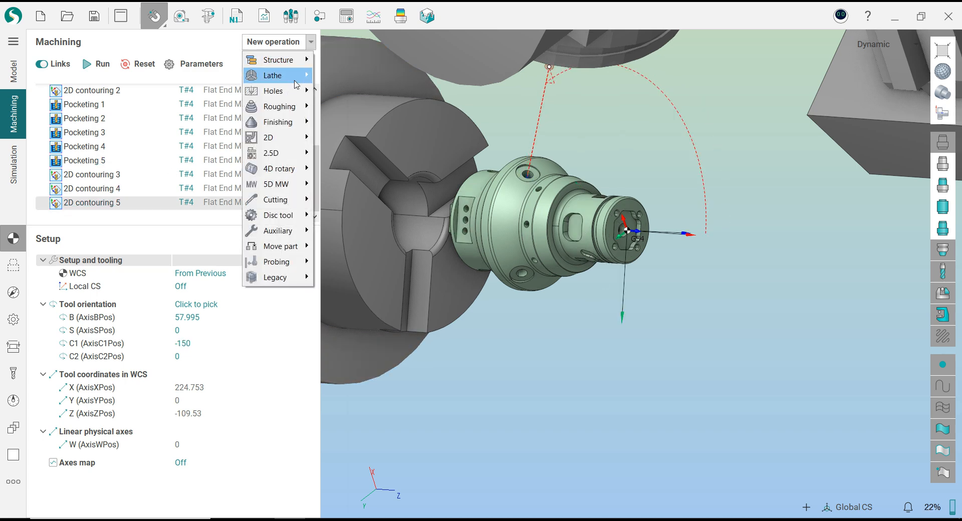
mouse_move(280, 137)
click(344, 141)
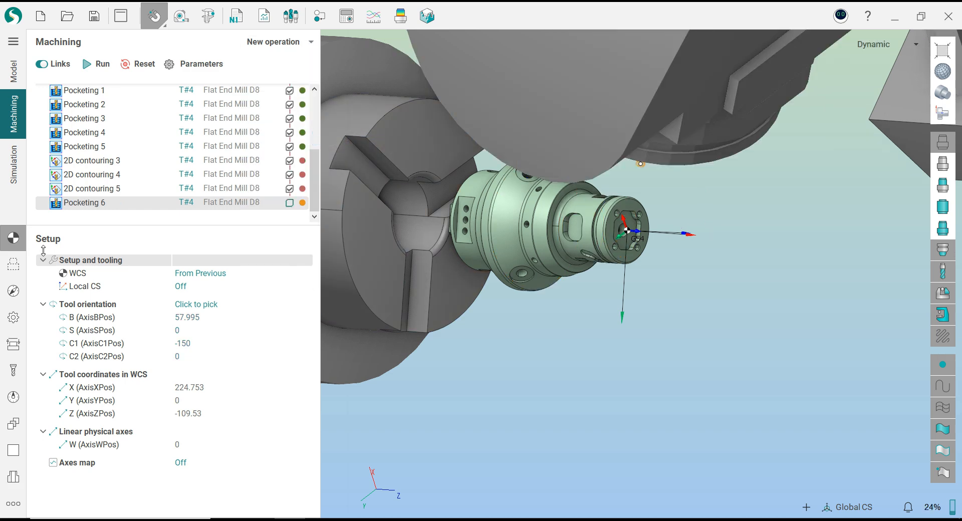
- Align the tool orientation of Pocketing 6 perpendicular to the part's front end face
click(258, 310)
click(306, 306)
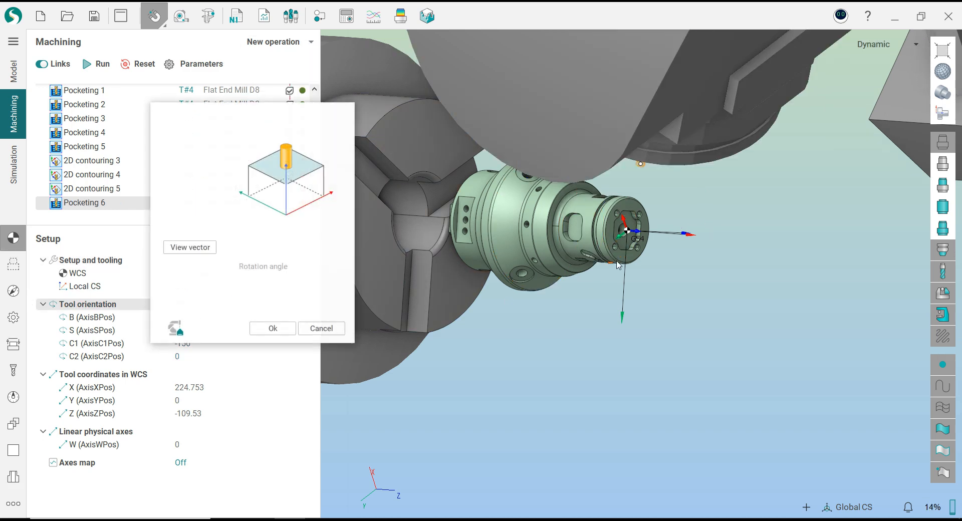
click(631, 210)
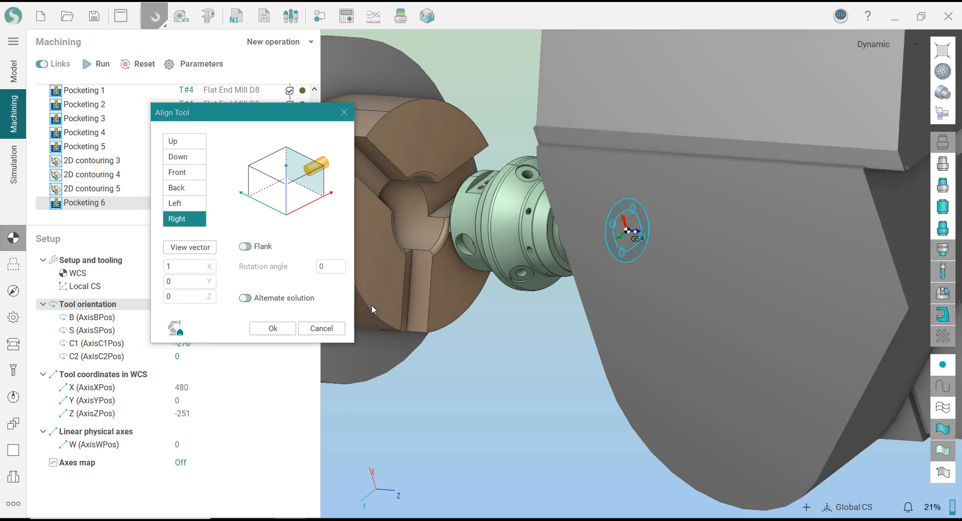
click(273, 328)
- Inspect the reoriented tool and machine head around the part, and hide the machine to examine the front end pocket
middle_drag(600, 280, 487, 273)
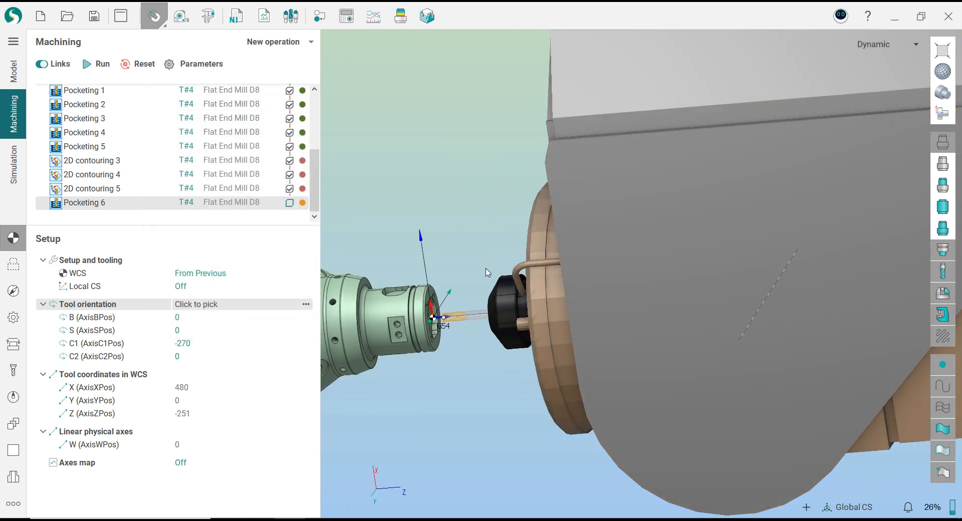
scroll(478, 257, down, 4)
key(space)
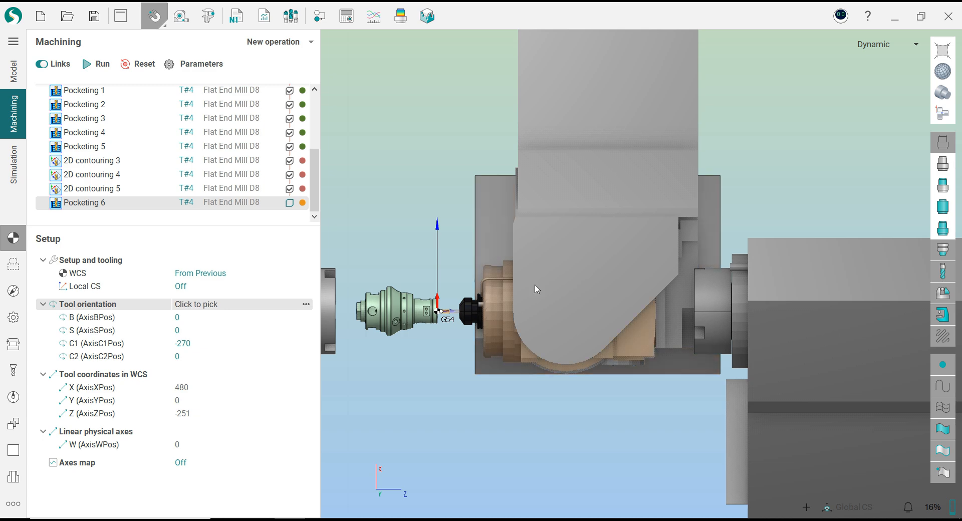
middle_drag(517, 307, 575, 231)
middle_drag(713, 264, 717, 307)
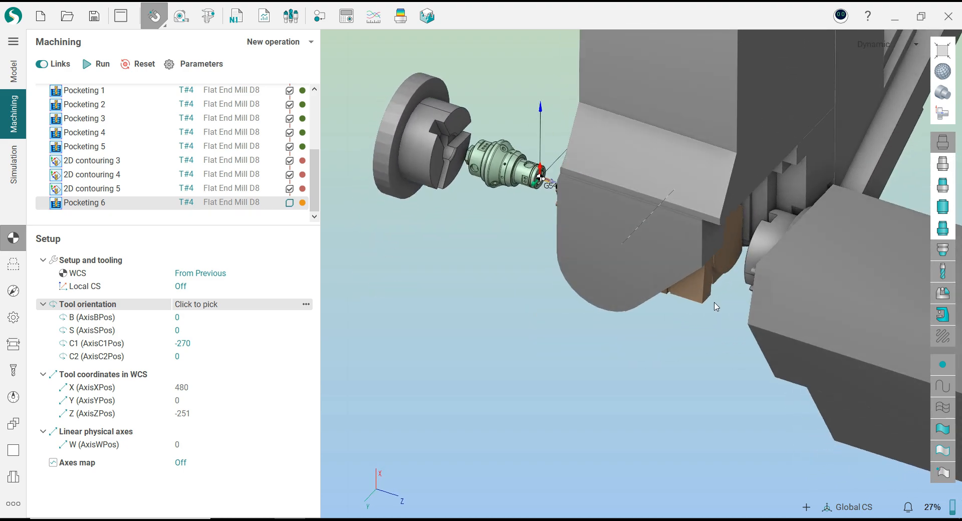
scroll(546, 176, up, 8)
middle_drag(576, 251, 566, 250)
click(940, 316)
scroll(563, 212, up, 3)
middle_drag(562, 212, 545, 207)
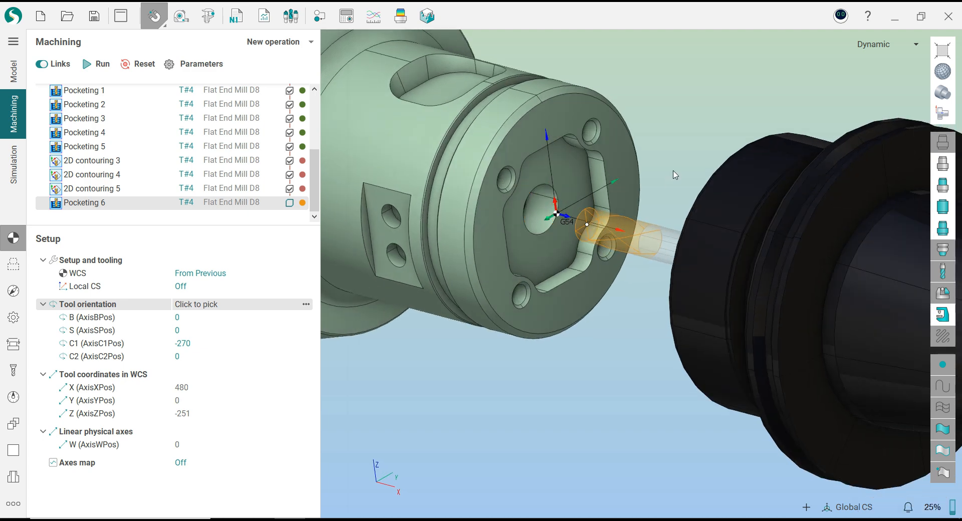
- Assign the end-face pocket's edge chain as the pocket, with its floor as bottom level and the front end face as top level
click(12, 272)
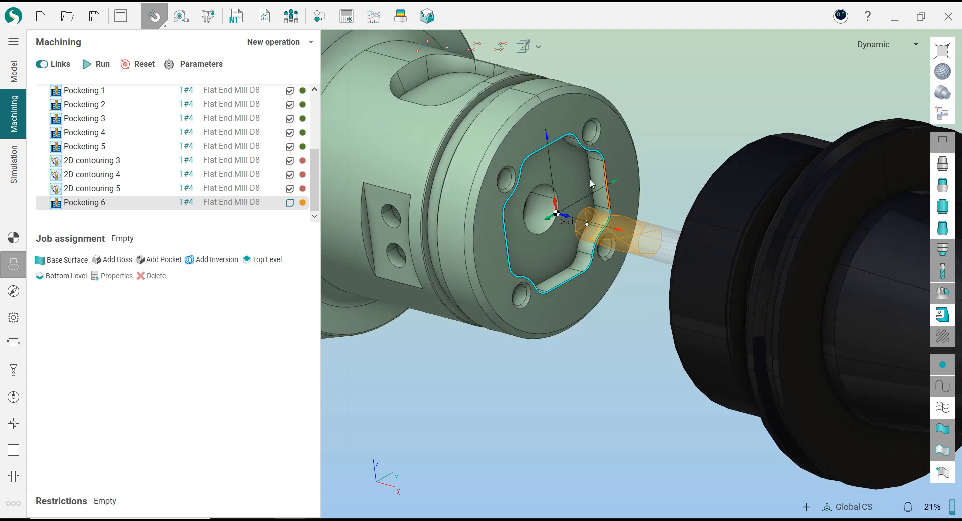
click(114, 259)
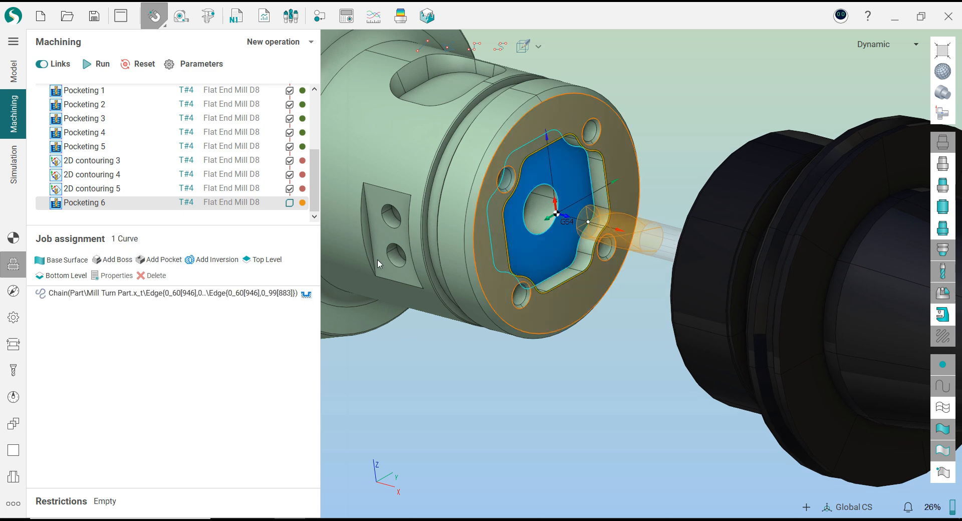
click(61, 276)
click(261, 260)
click(472, 366)
middle_drag(557, 334, 587, 321)
- Choose the Adaptive SC machining strategy and set the depth step to 200 % of the tool diameter
click(14, 293)
click(261, 298)
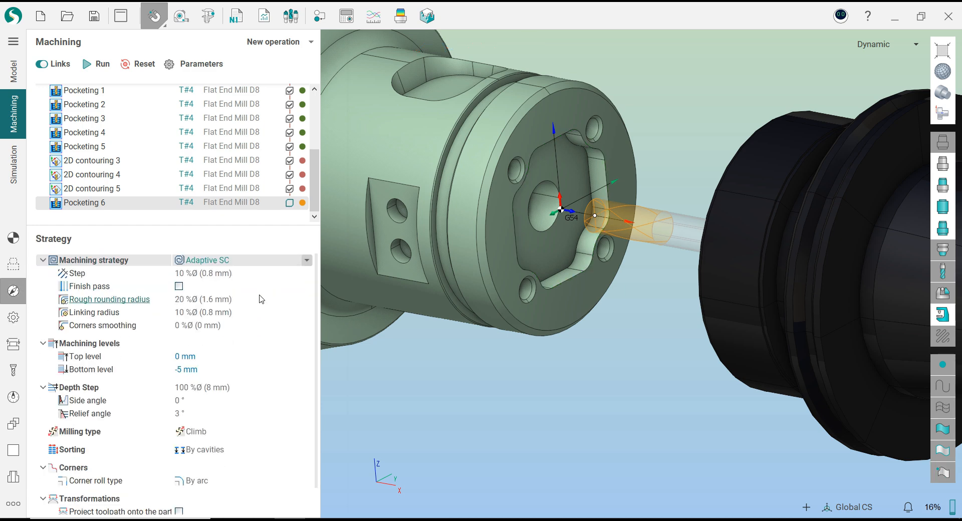
click(263, 387)
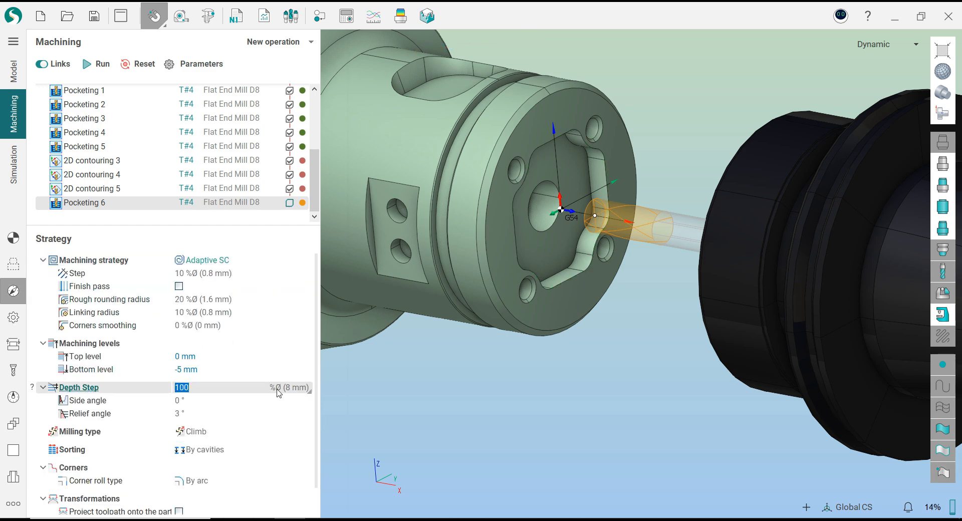
click(239, 413)
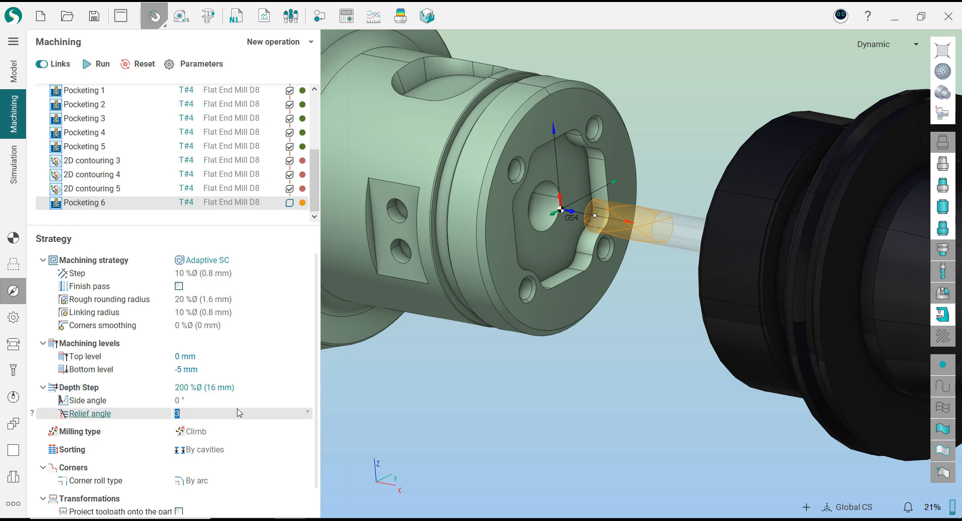
- Set the radial stock to 0.15 mm and the axial stock to 0.1 mm
click(13, 318)
click(202, 273)
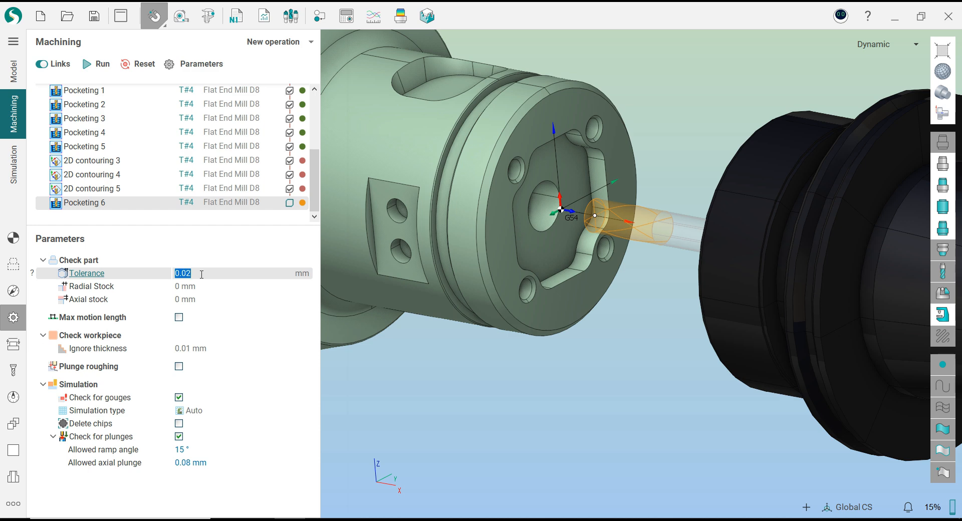
click(200, 287)
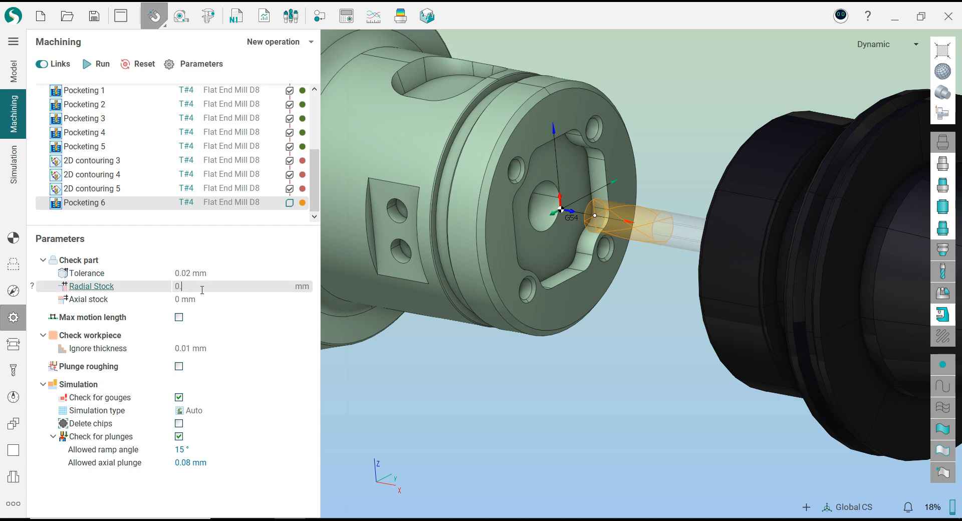
text(0.15)
click(206, 300)
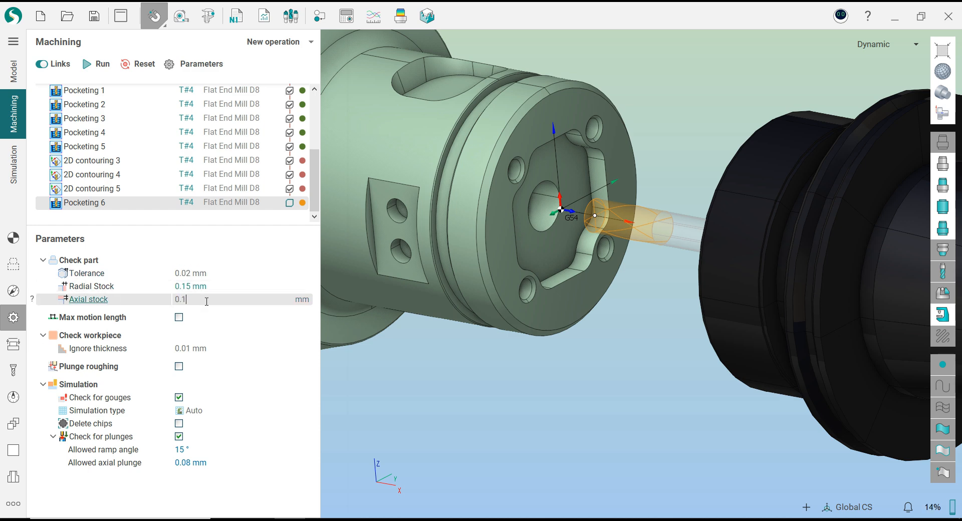
- Set the safe level to 20 mm from the part and the feed switch level to 30 % of the tool diameter
click(14, 345)
click(198, 330)
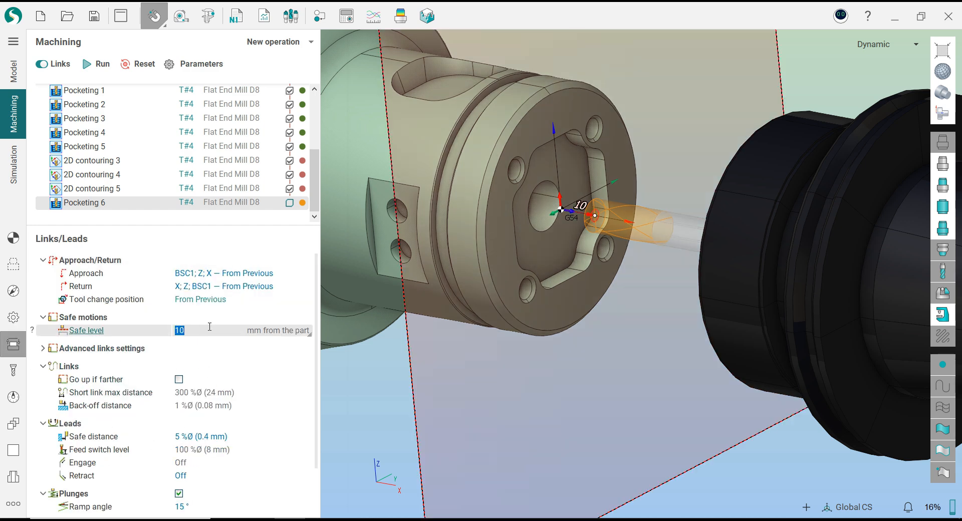
key(Return)
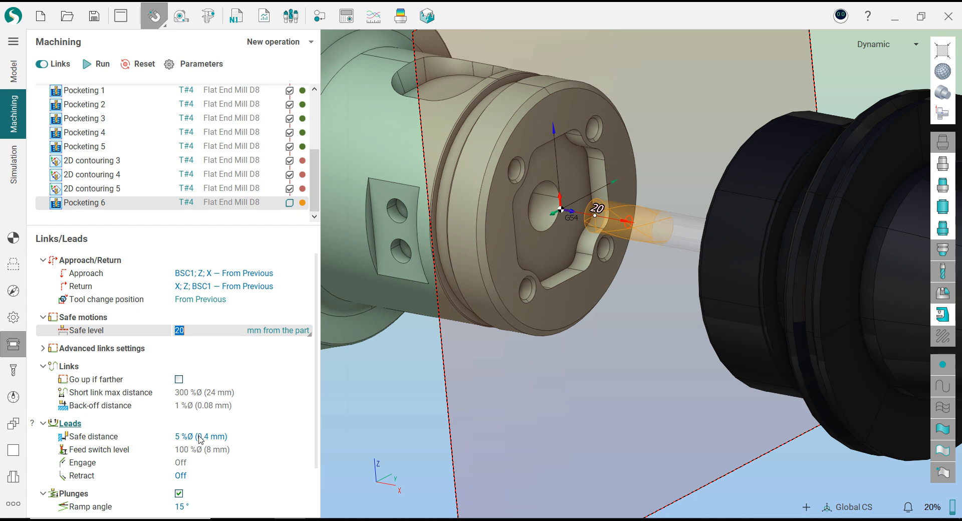
click(200, 449)
click(205, 332)
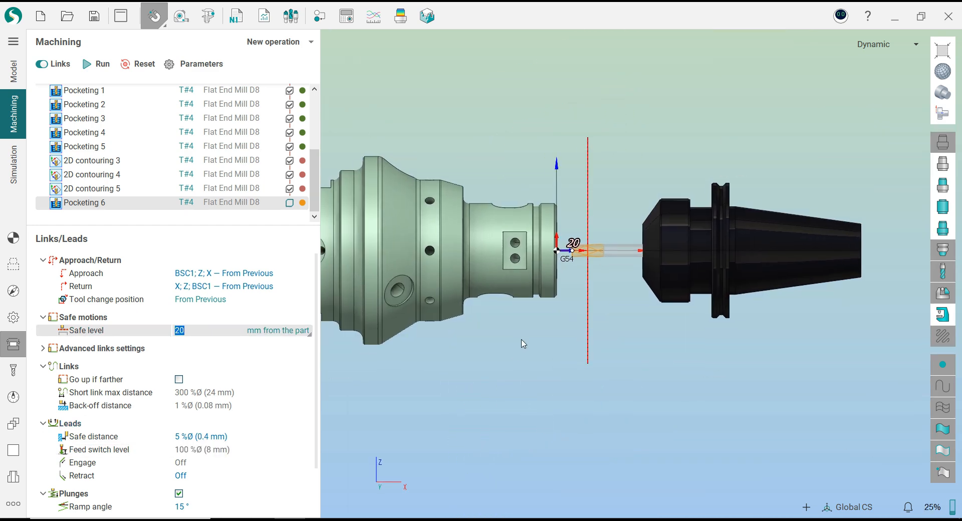
click(203, 449)
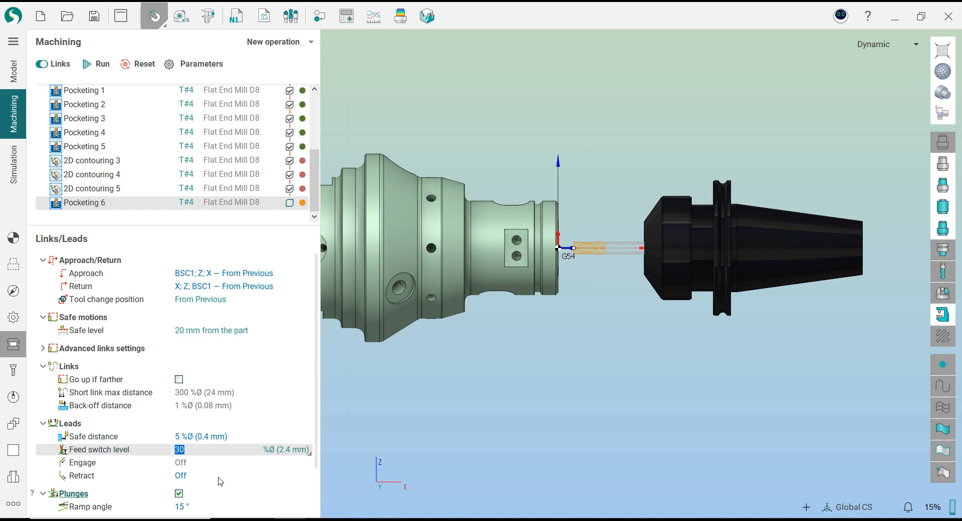
- Set the plunge ramp angle to 1.5° and enable a smooth radius of 2 mm
drag(318, 426, 320, 480)
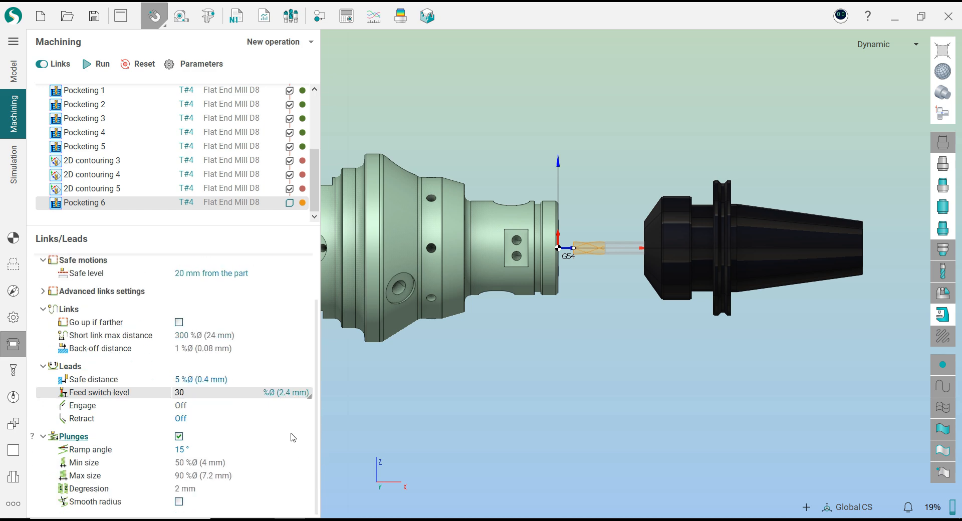
click(210, 450)
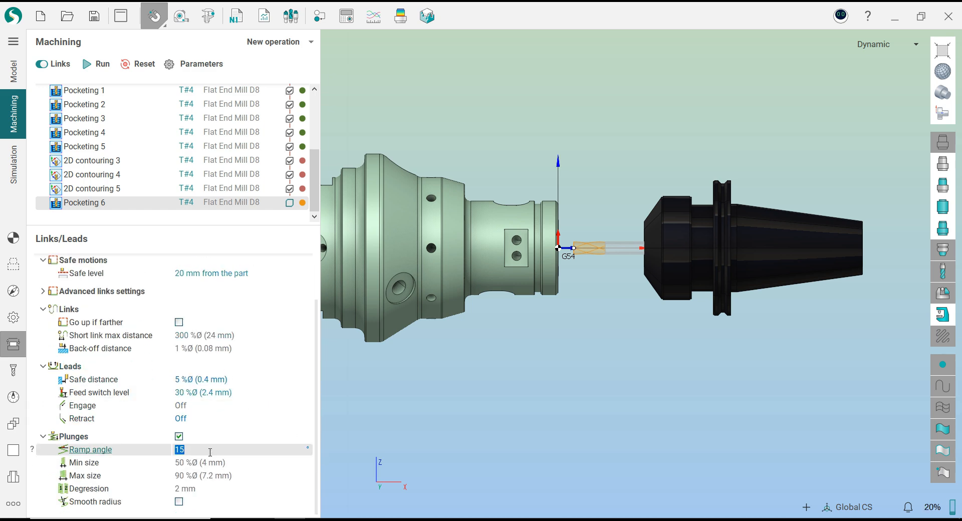
click(179, 501)
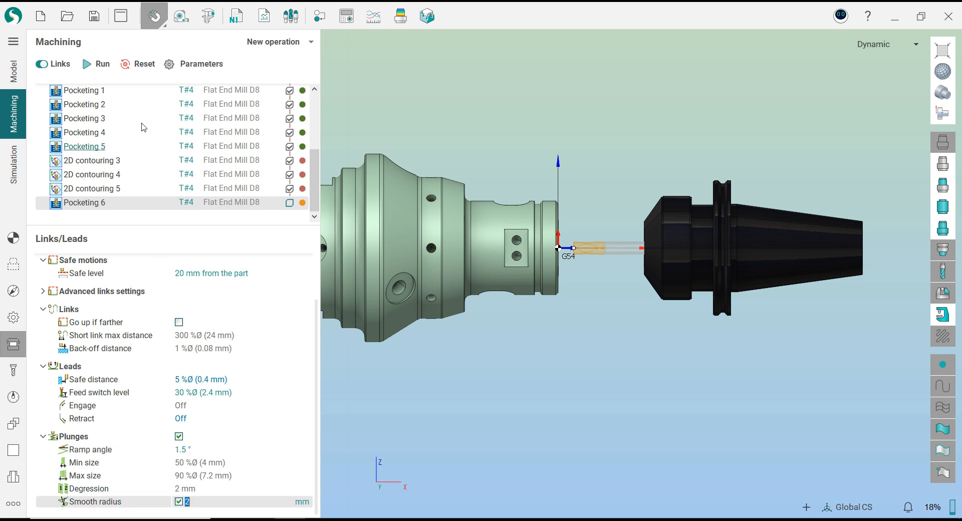
- Calculate the toolpath of Pocketing 6 and show the machine around the part with its linking moves
click(98, 64)
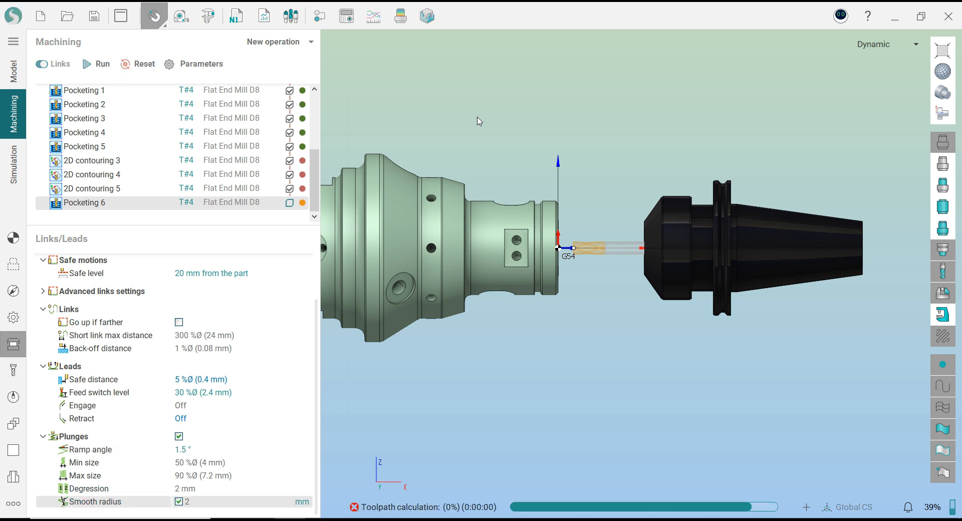
scroll(480, 192, down, 3)
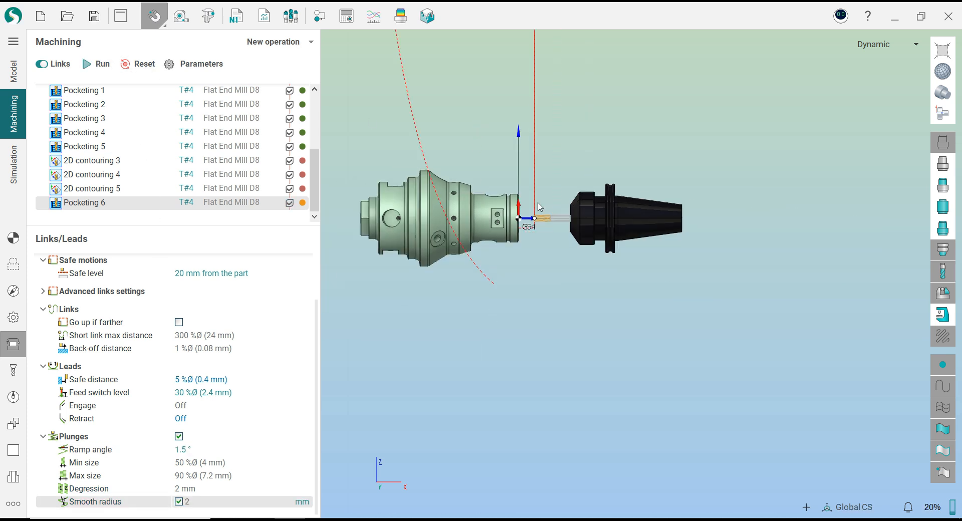
click(946, 311)
scroll(586, 272, down, 3)
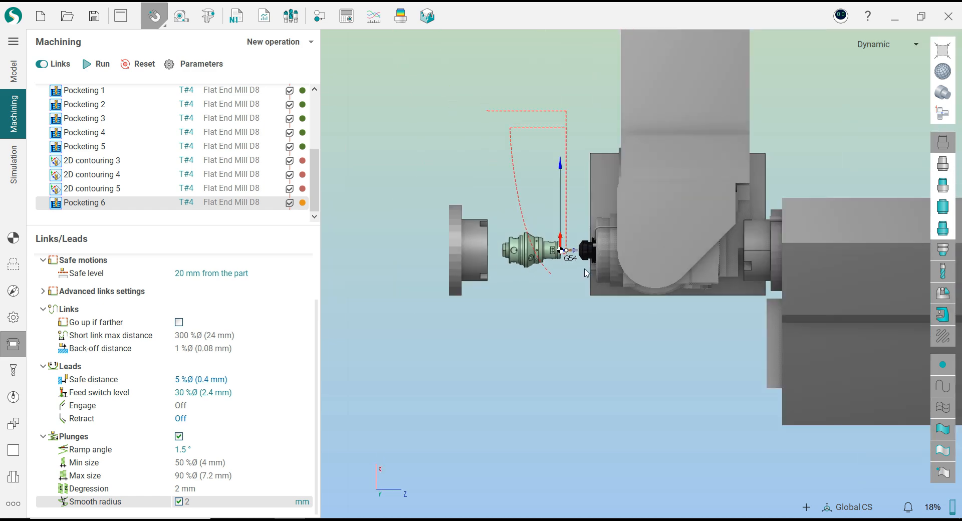
- Examine the clearance around the milling head and the toolpath in the end-face pocket, with the machine shown and hidden
scroll(587, 273, up, 1)
scroll(828, 276, up, 2)
middle_drag(789, 269, 779, 266)
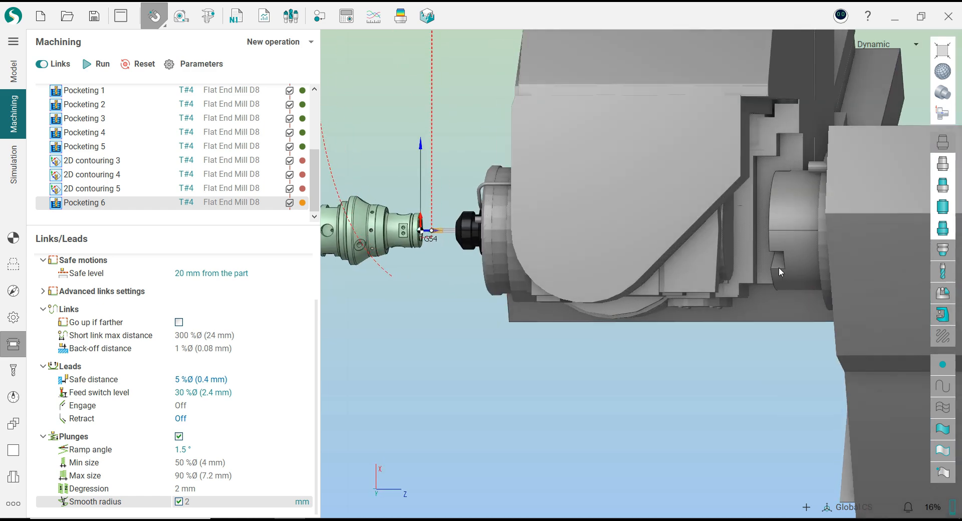
scroll(421, 251, up, 3)
middle_drag(477, 244, 866, 329)
scroll(464, 245, up, 5)
click(943, 315)
scroll(507, 237, down, 4)
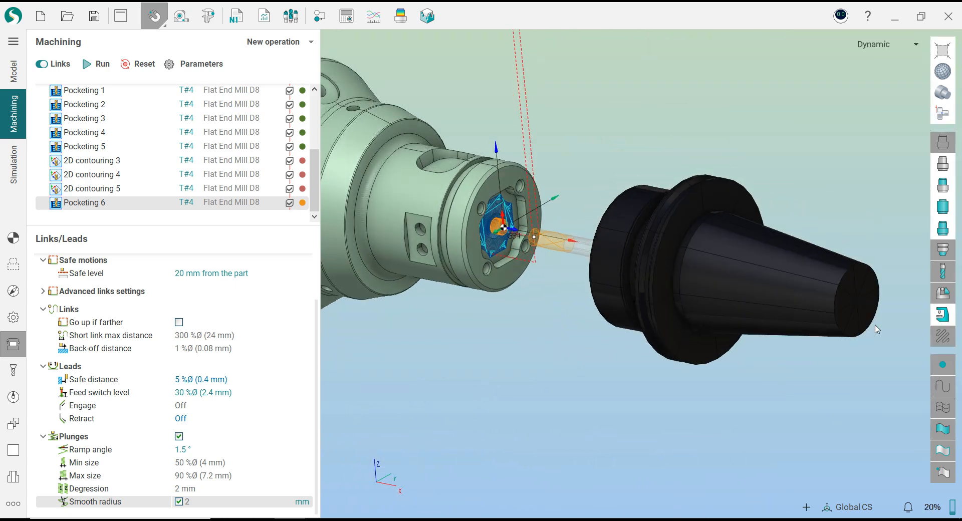
click(937, 321)
- Run the machining simulation of Pocketing 6 and watch the tool approach and cut into the front end face
click(13, 181)
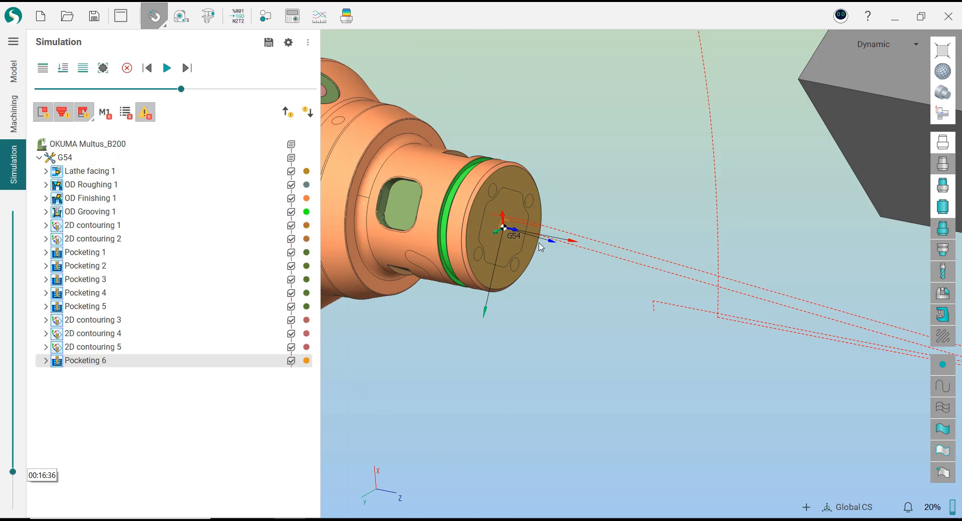
scroll(541, 247, down, 3)
click(167, 73)
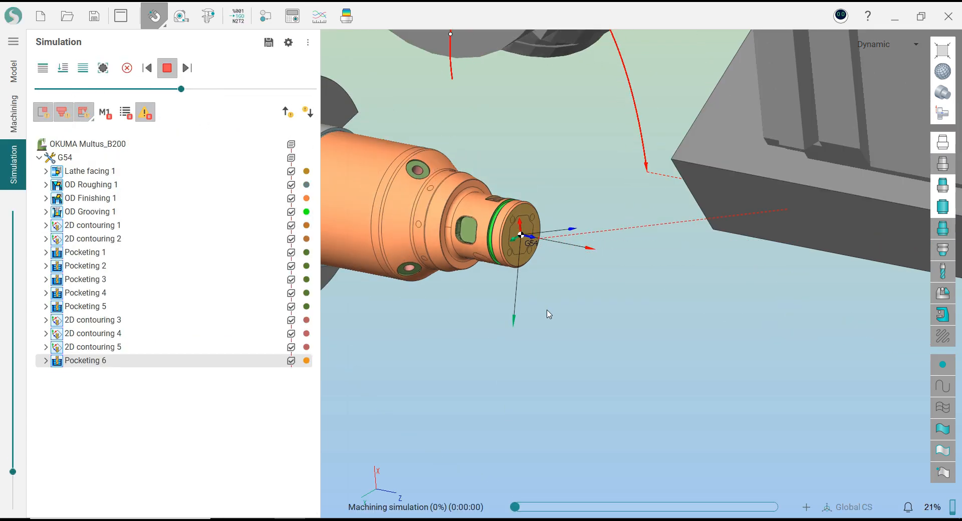
scroll(540, 316, down, 2)
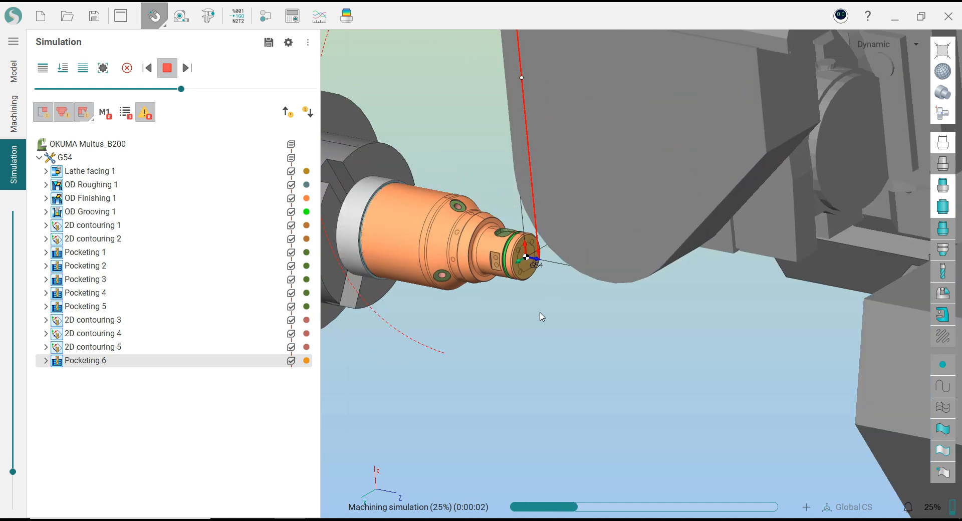
middle_drag(541, 316, 554, 302)
scroll(474, 297, up, 3)
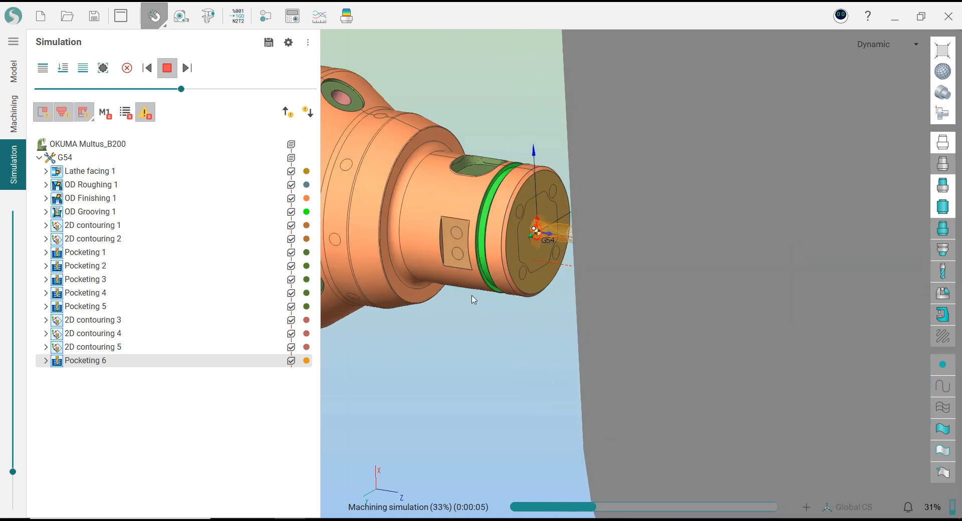
scroll(579, 295, down, 2)
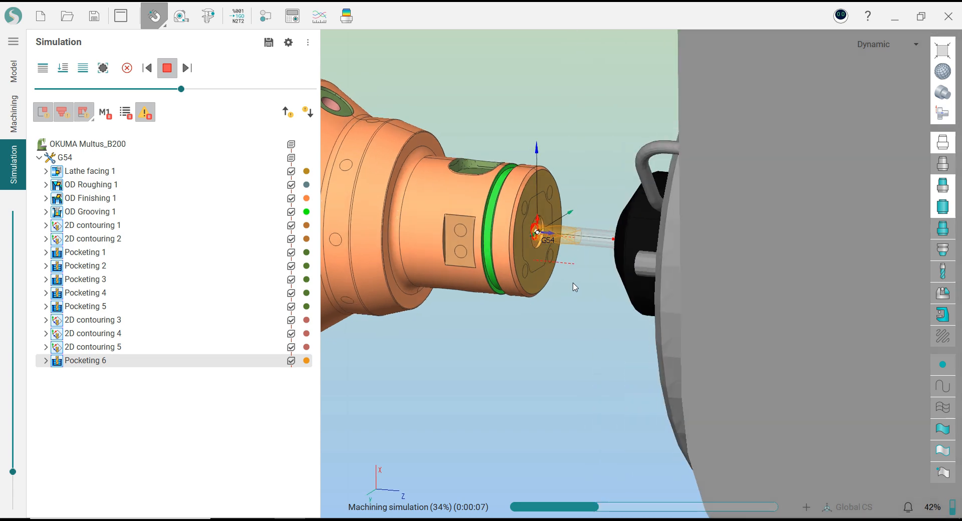
scroll(579, 296, down, 3)
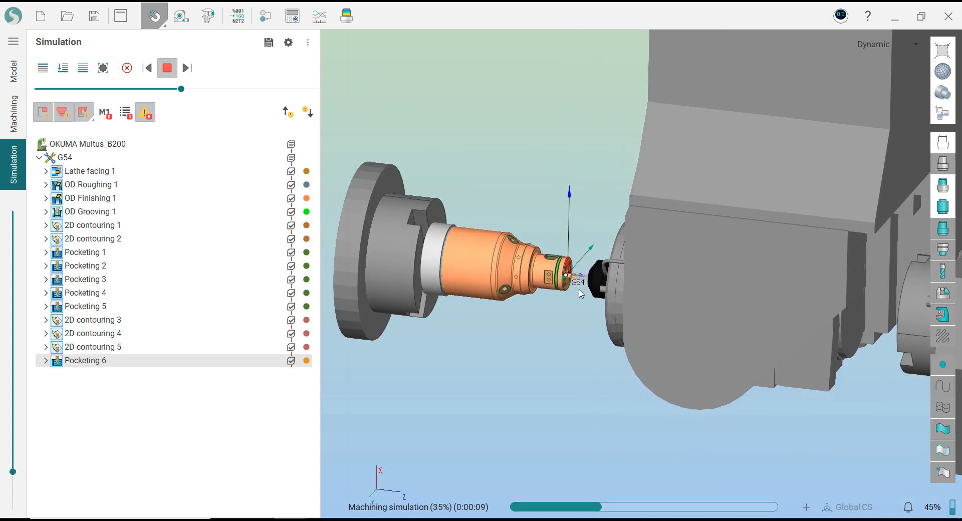
scroll(563, 299, up, 3)
scroll(546, 299, up, 2)
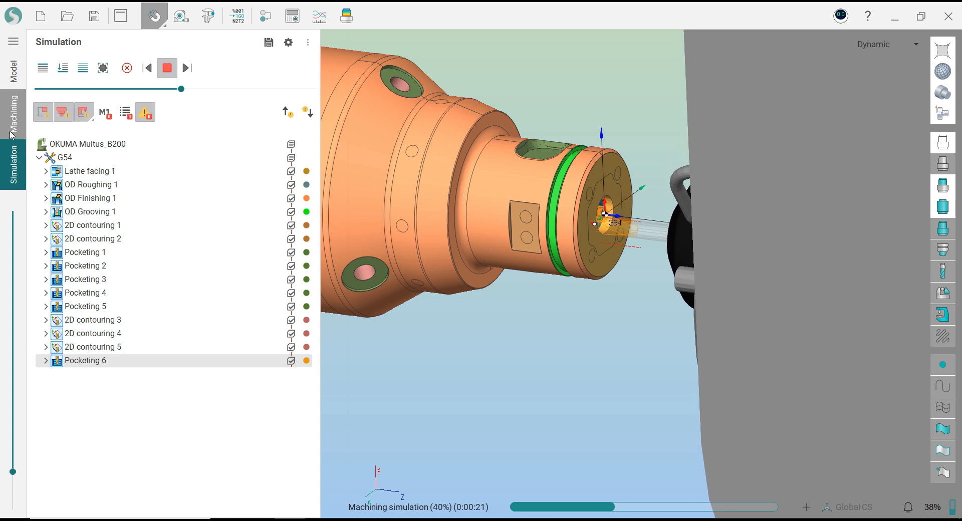
- Return to the machining operations and inspect the calculated roughing toolpath inside the end-face pocket
click(13, 115)
scroll(643, 244, down, 3)
scroll(643, 244, up, 5)
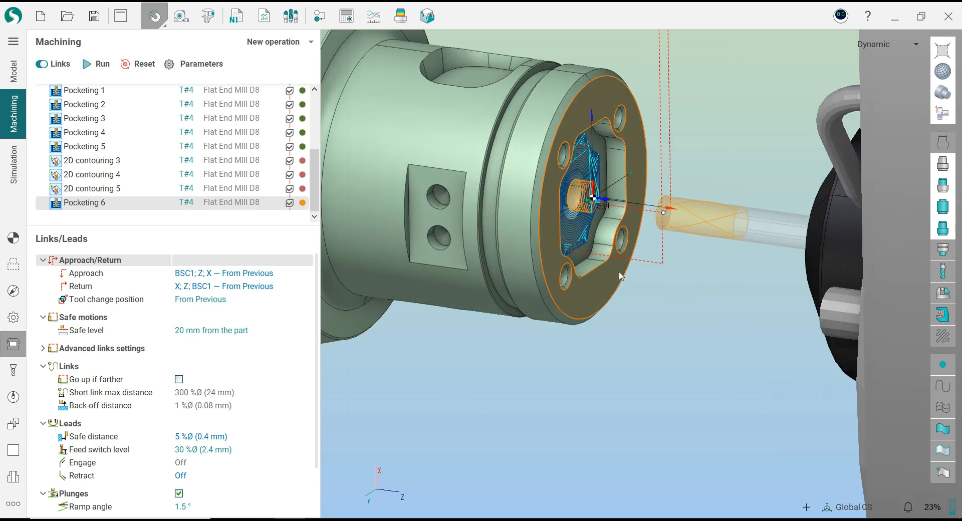
middle_drag(606, 264, 579, 239)
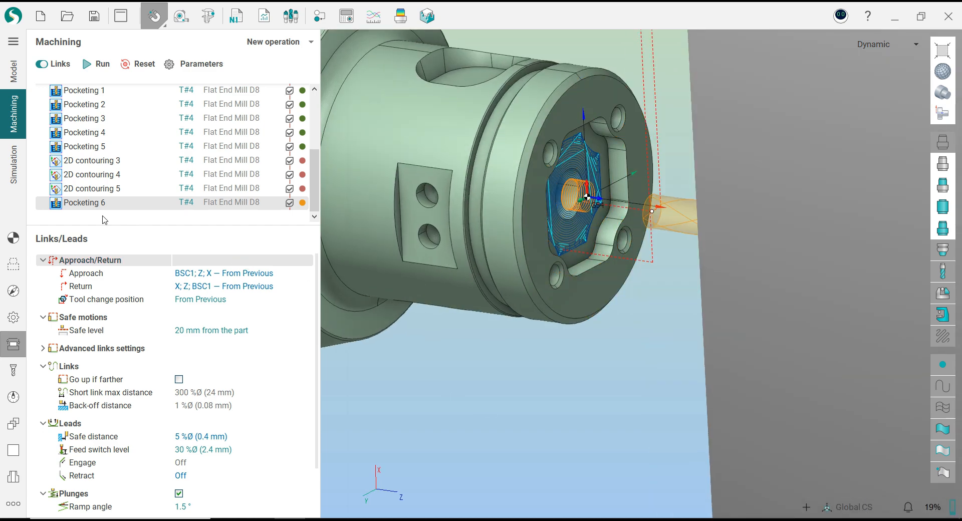
- Add a 2D contouring operation after Pocketing 6 and hide the machine around the part's front end face
click(311, 43)
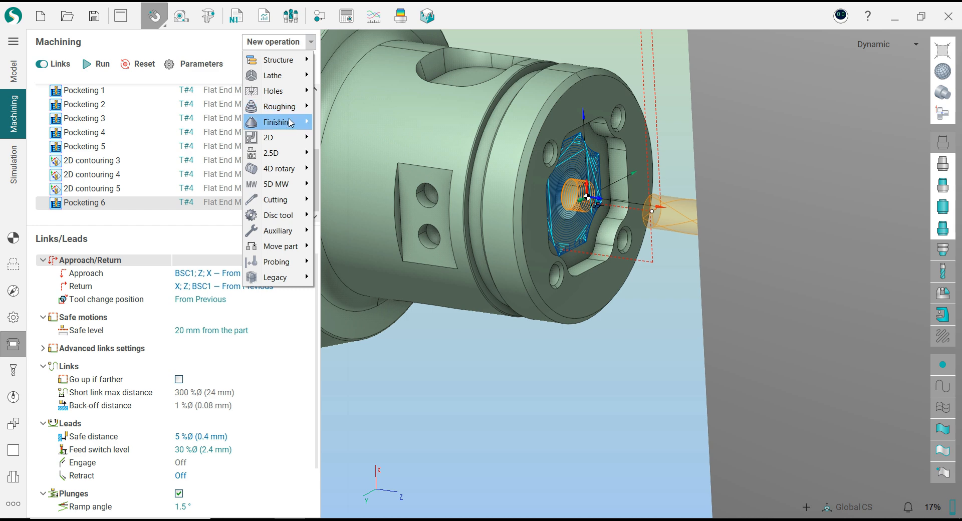
mouse_move(291, 139)
click(351, 169)
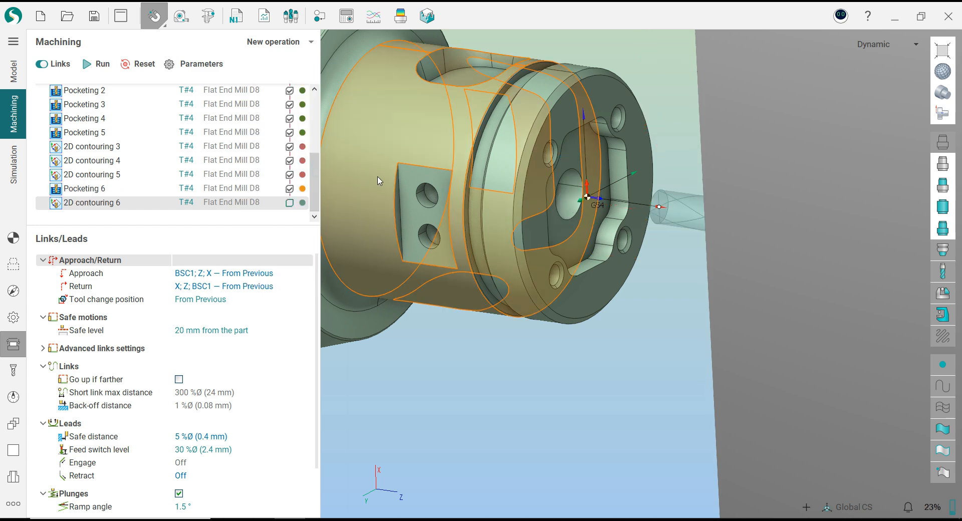
click(942, 314)
middle_drag(636, 221, 600, 203)
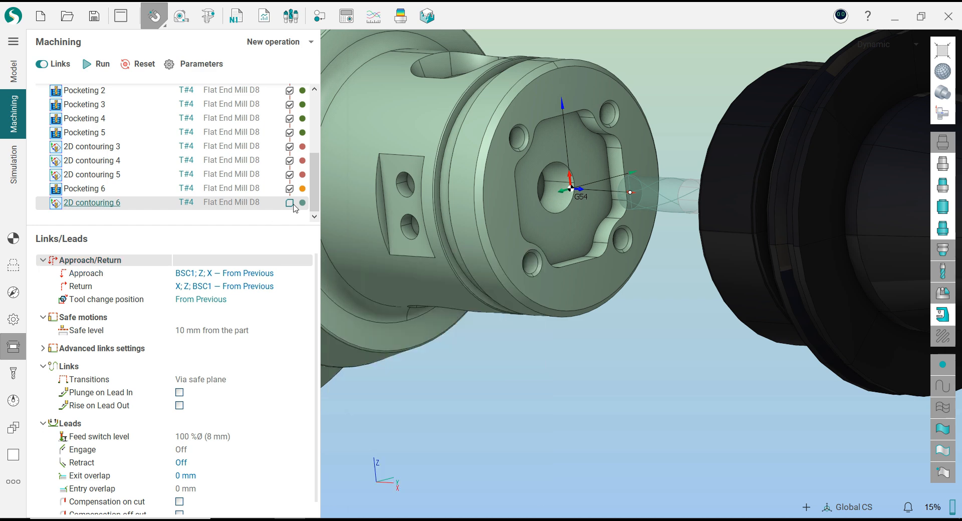
- Assign the central hole's edge as the machining curve and the pocket floor as the top level
click(20, 267)
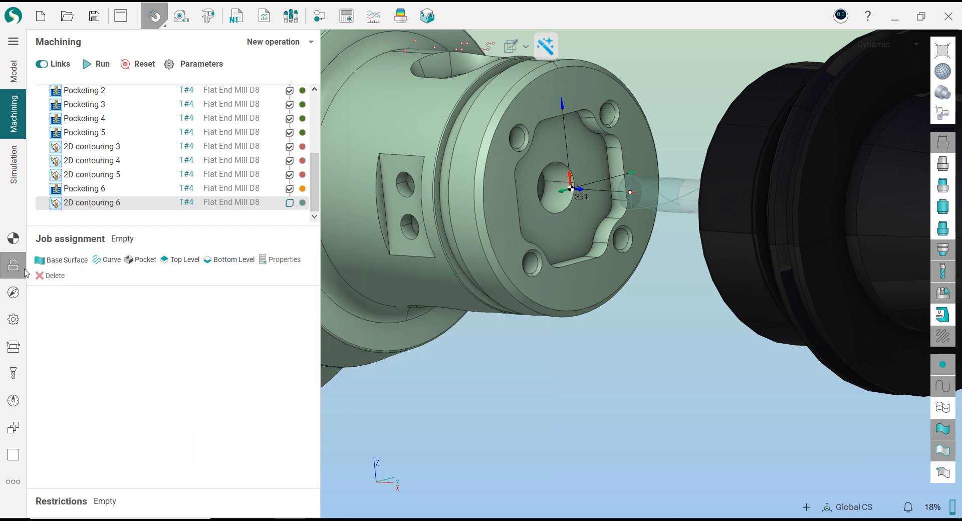
click(567, 206)
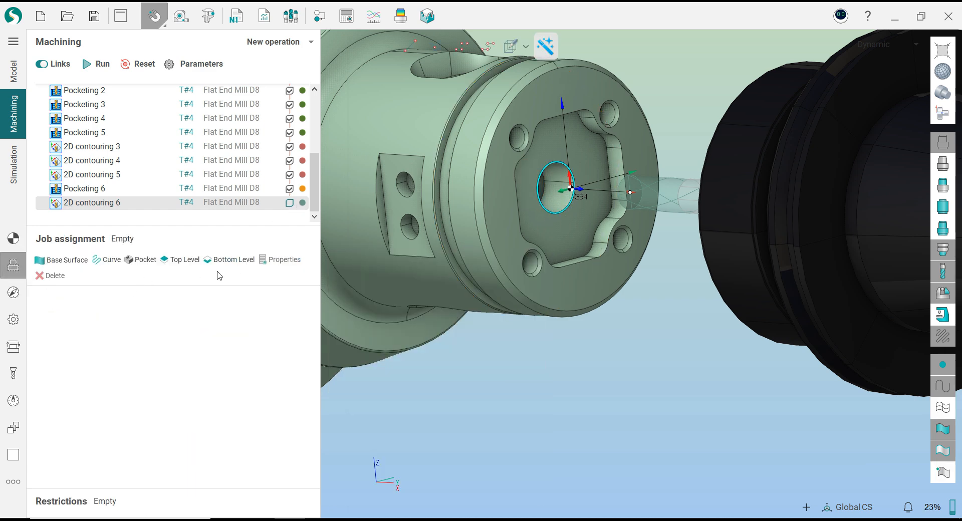
click(107, 260)
click(195, 266)
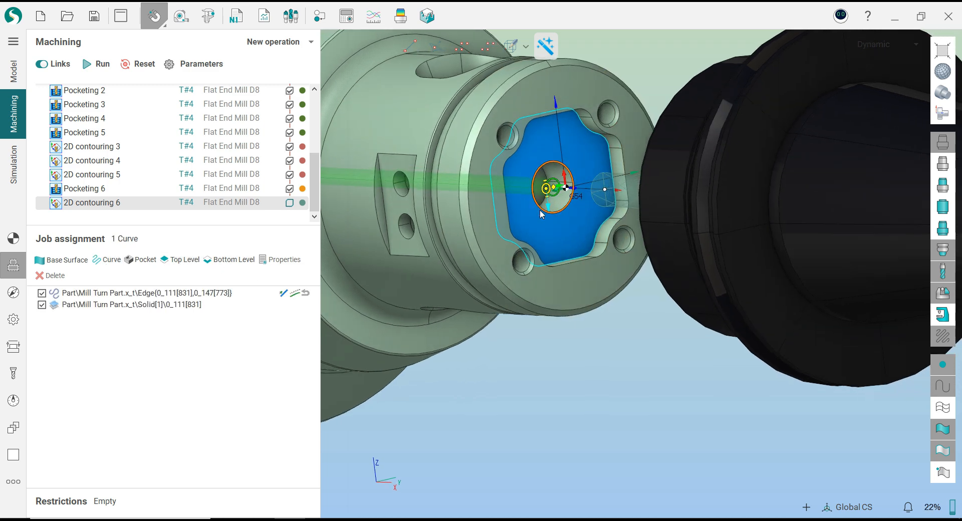
- Set the bottom face of the central hole as the bottom level and check the contour's start point
scroll(540, 213, up, 5)
click(542, 173)
click(225, 264)
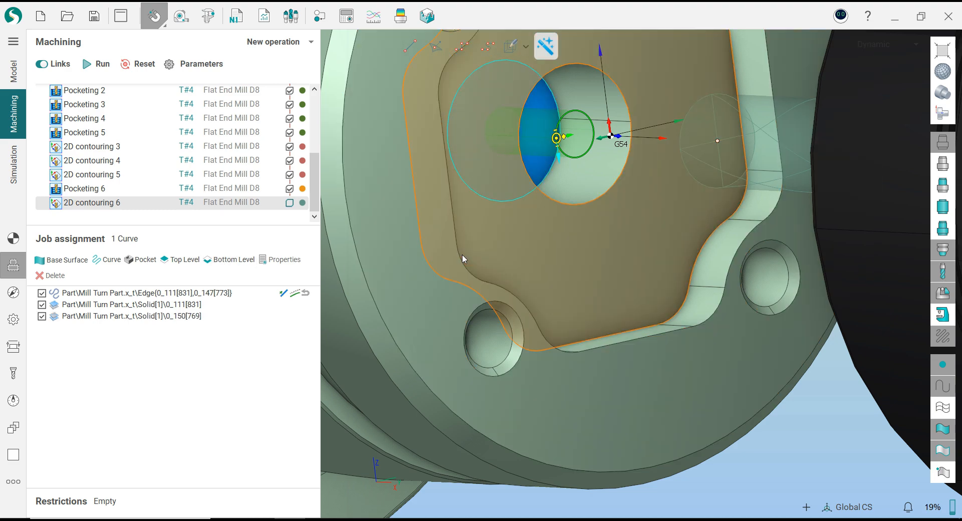
scroll(461, 254, down, 5)
scroll(502, 153, up, 10)
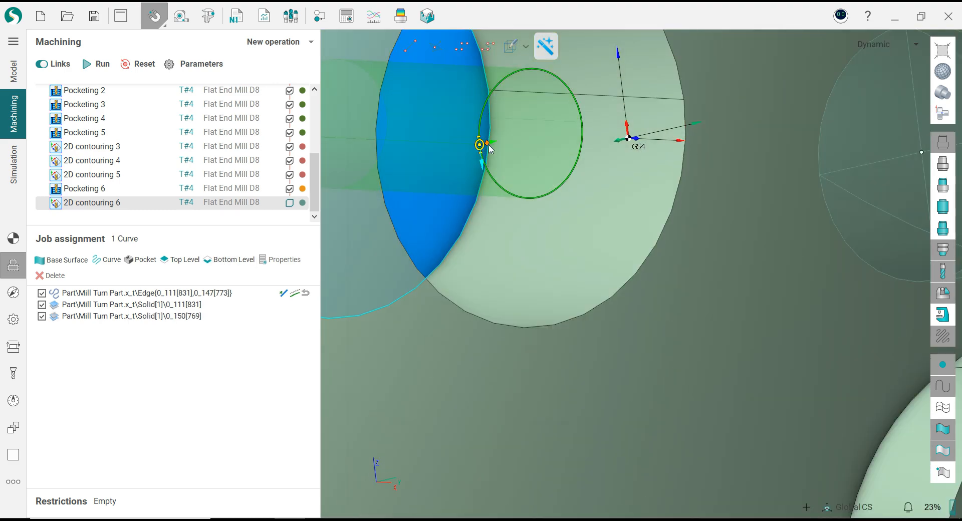
scroll(489, 148, down, 5)
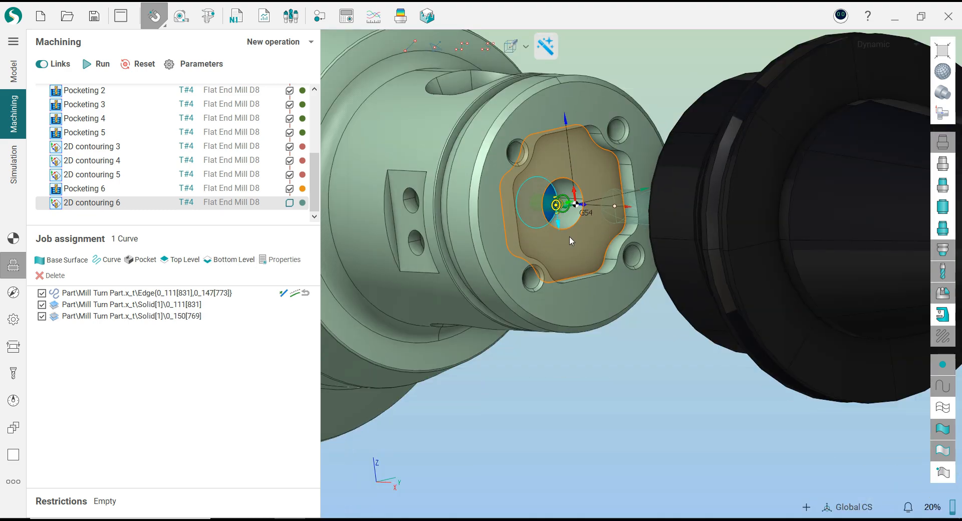
scroll(567, 236, down, 4)
- Set the depth of cut to 0.5 mm with helical machining enabled, and the top level to -4.5 mm
click(14, 292)
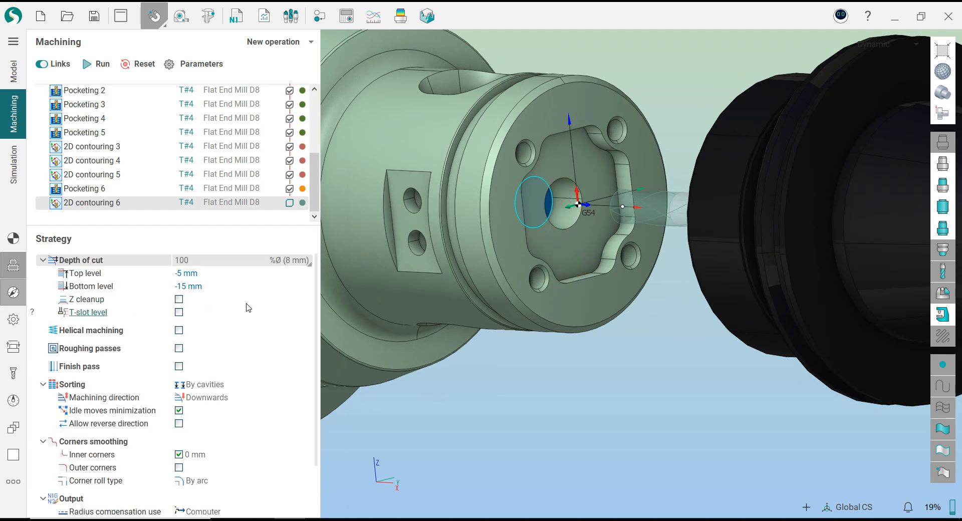
click(266, 262)
click(271, 274)
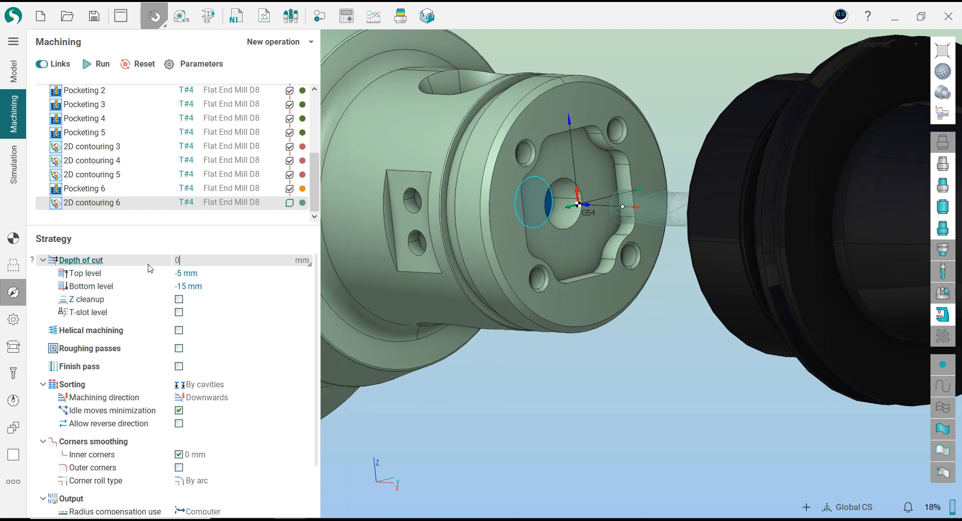
click(179, 330)
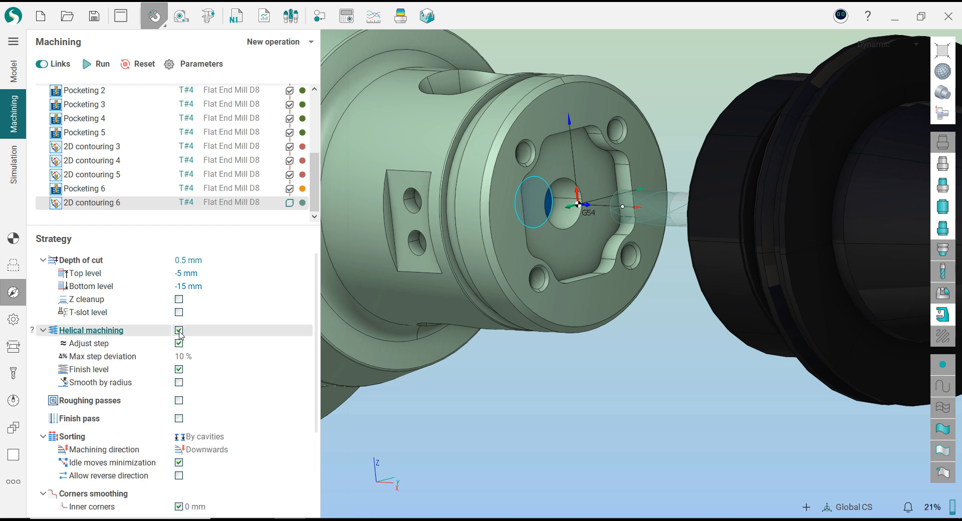
click(222, 274)
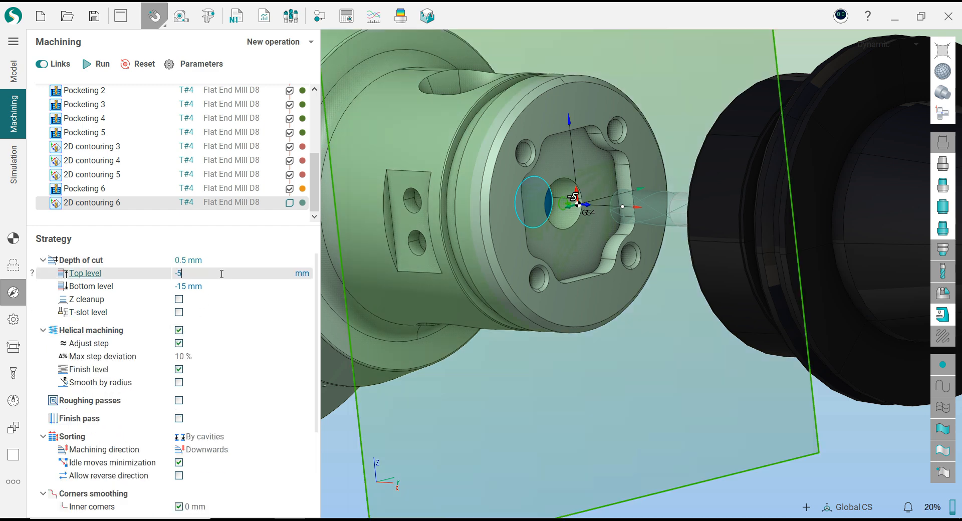
key(Return)
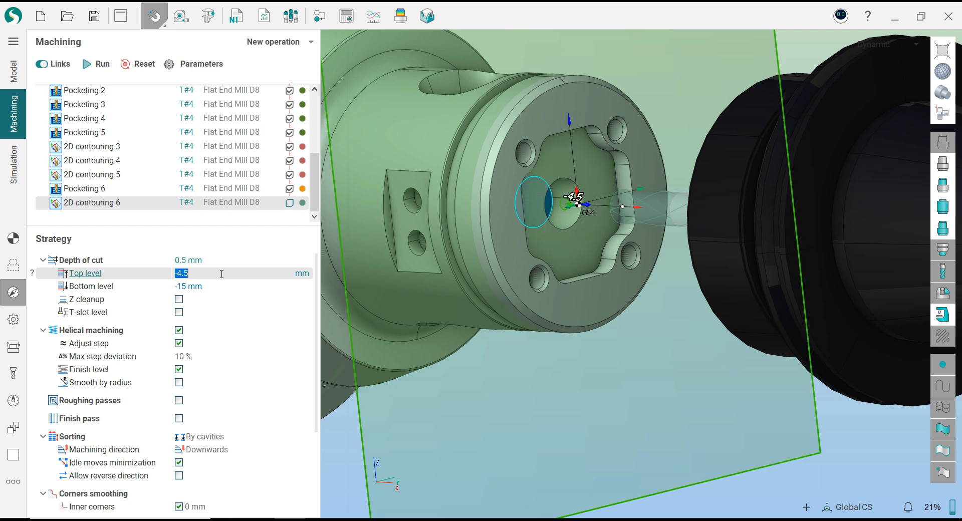
- Set the safe level to 20 mm from the part and calculate the toolpath of 2D contouring 6
click(13, 319)
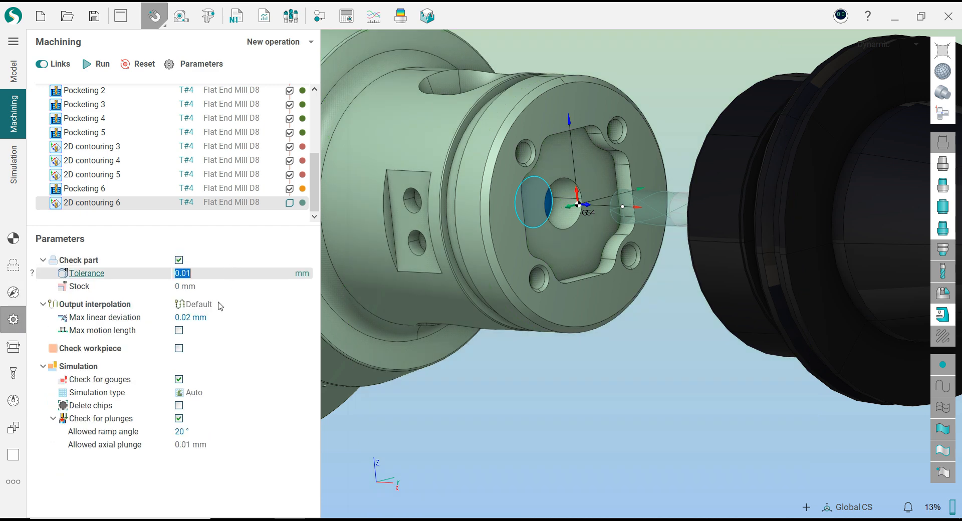
click(16, 351)
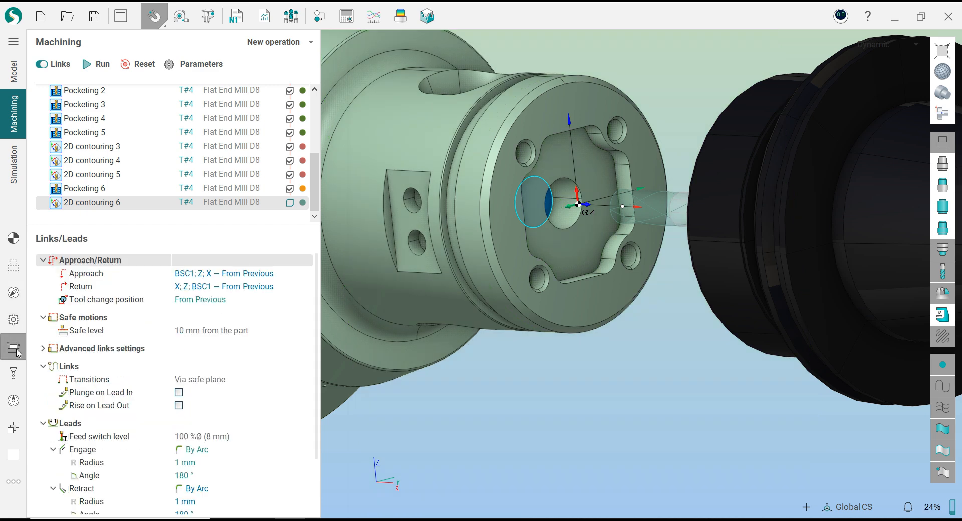
click(186, 332)
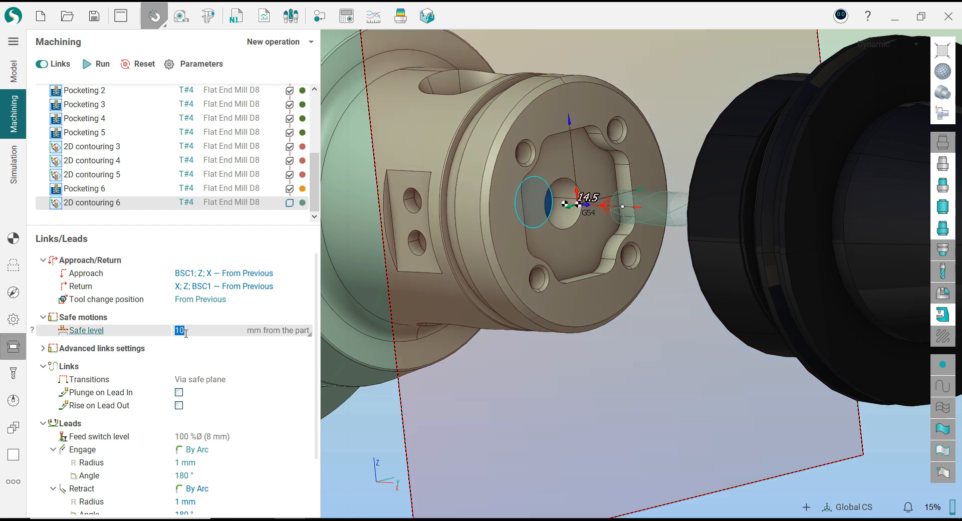
text(20)
key(Return)
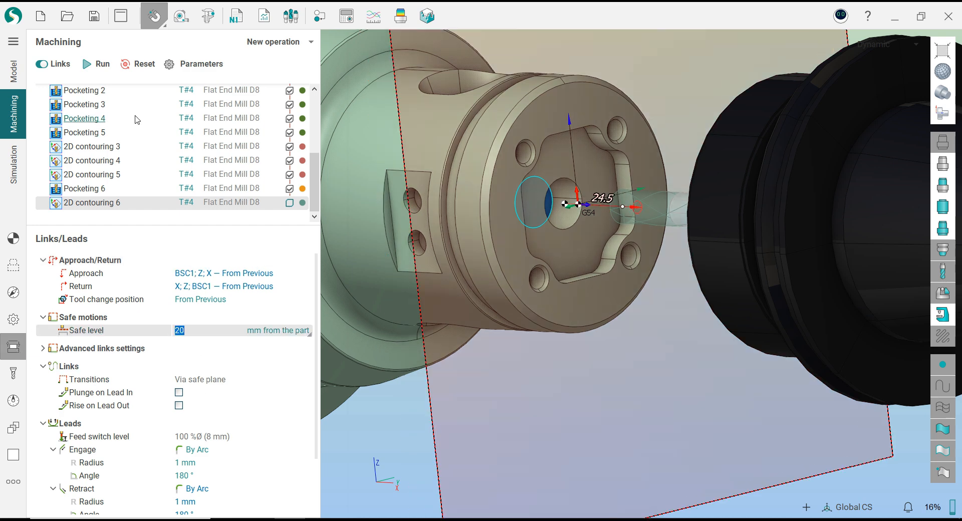
click(96, 64)
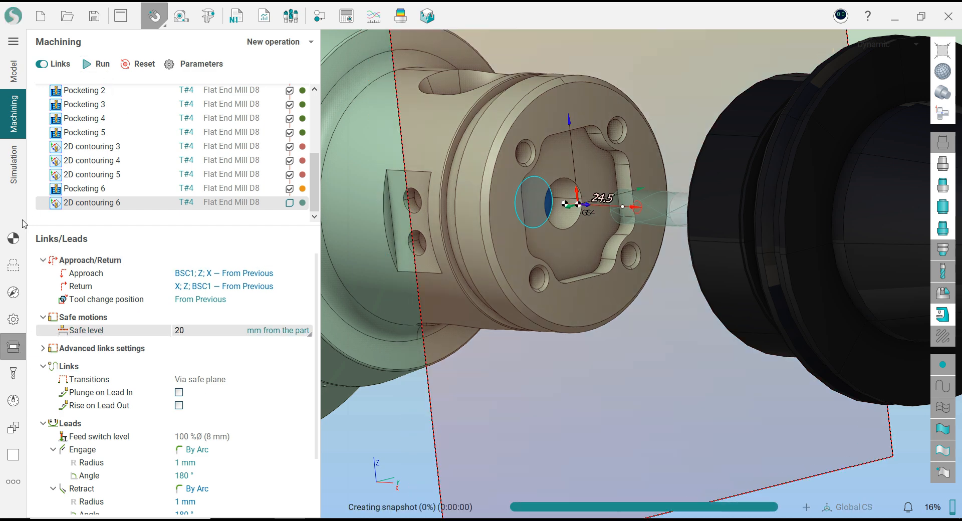
click(15, 246)
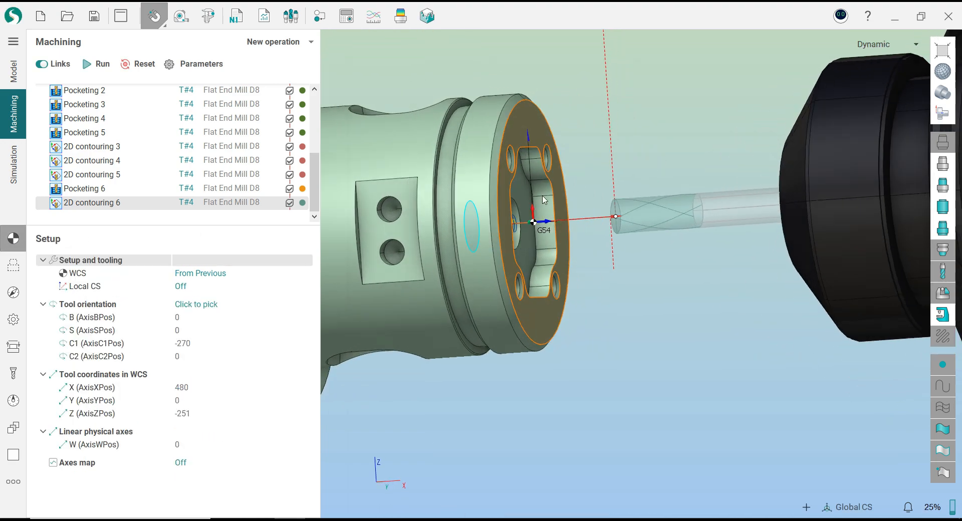
- Bring the simulation up to 2D contouring 6 and run its helical cut in the central hole at an increased speed
middle_drag(534, 195, 528, 197)
mouse_move(553, 281)
middle_down()
mouse_move(529, 281)
mouse_move(569, 283)
middle_up()
scroll(569, 246, down, 5)
scroll(568, 246, up, 2)
middle_drag(569, 245, 545, 234)
click(14, 165)
middle_drag(534, 345, 621, 200)
middle_drag(607, 265, 624, 266)
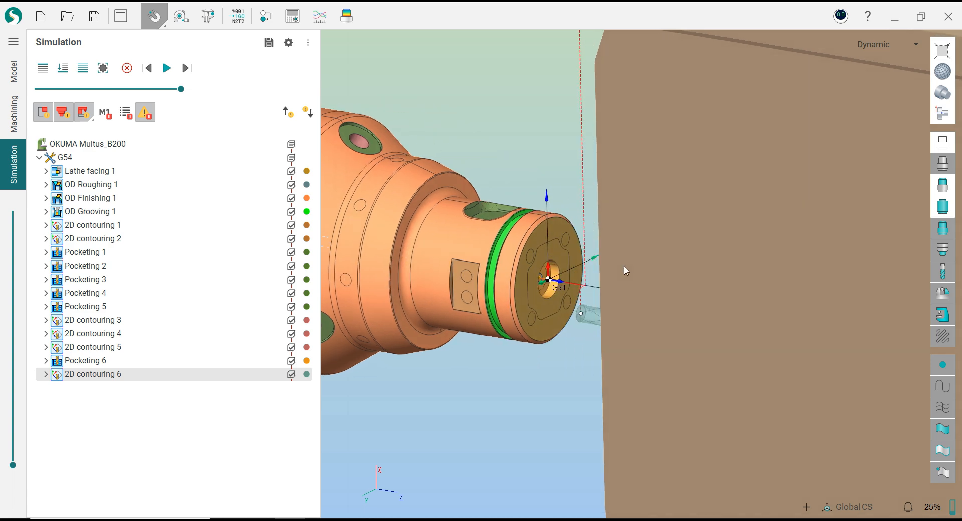
middle_drag(541, 340, 326, 249)
click(63, 69)
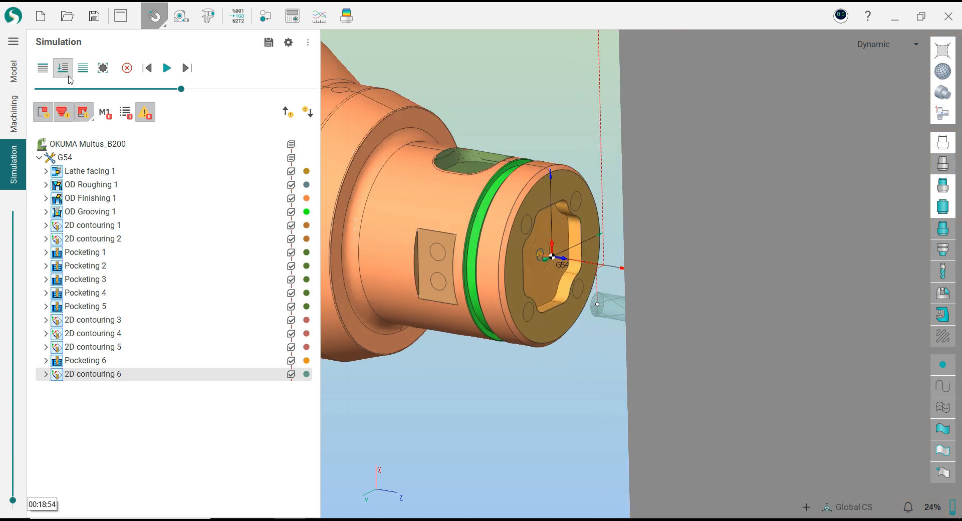
click(166, 75)
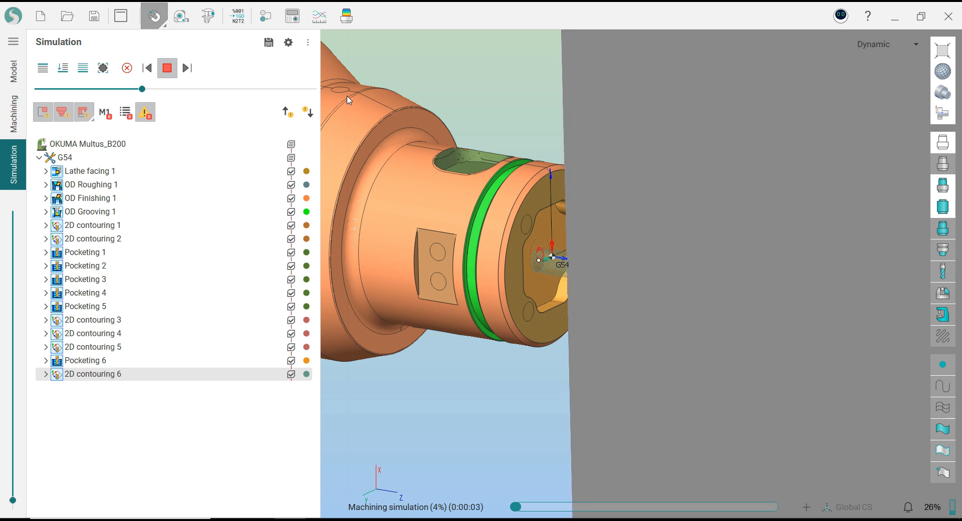
click(167, 90)
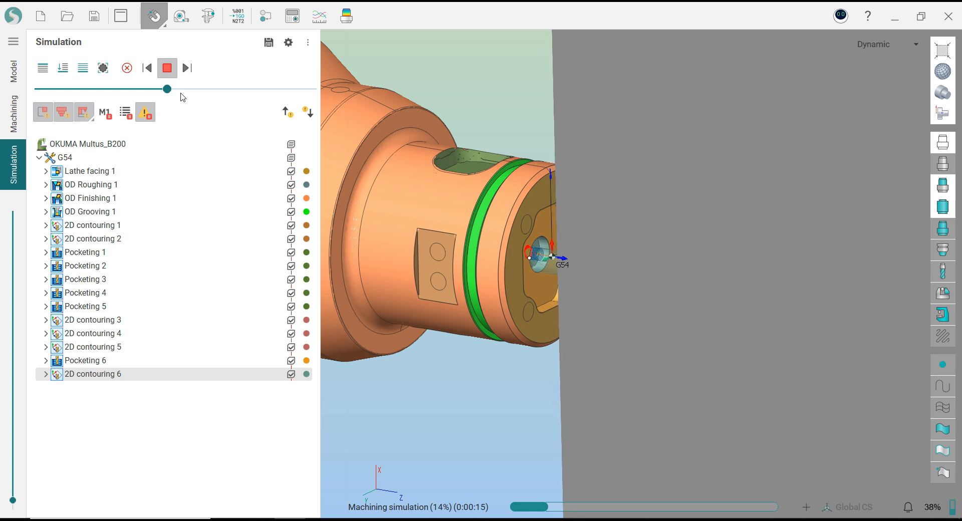
- Return to the machining operations and inspect the helical toolpath inside the central hole
click(13, 114)
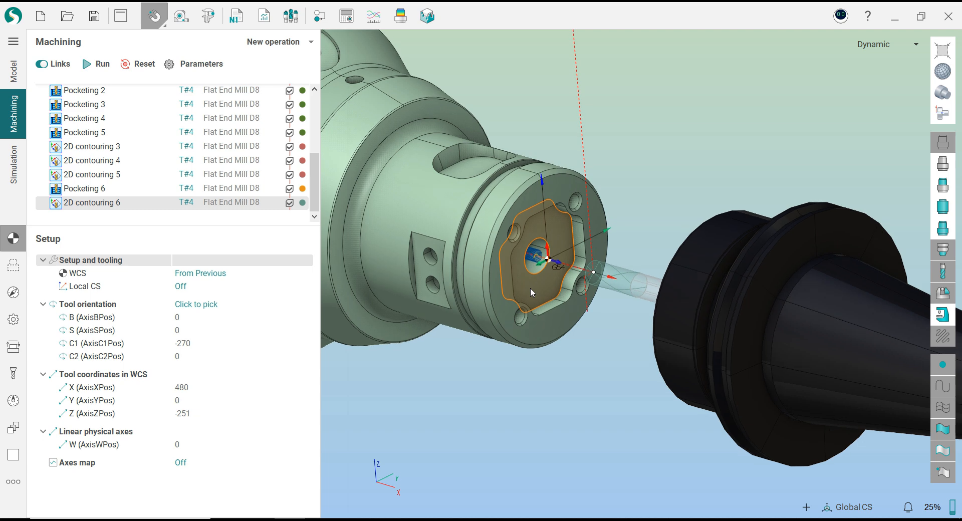
scroll(576, 326, up, 4)
scroll(591, 327, down, 5)
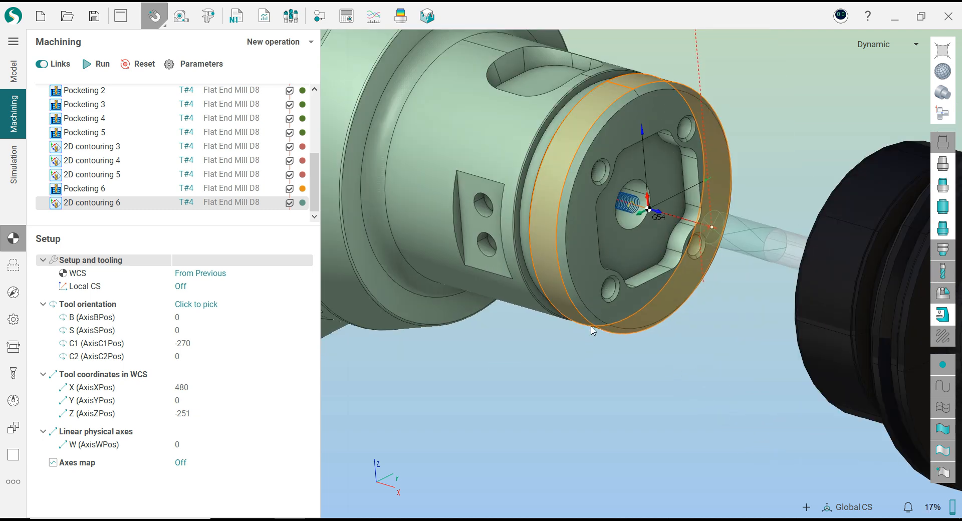
- Show the colour-coded deviation comparison of the machined part, inspect it, and turn it off again
click(402, 17)
mouse_move(554, 171)
middle_down()
mouse_move(428, 187)
mouse_move(561, 174)
mouse_move(553, 162)
mouse_move(558, 171)
middle_up()
click(398, 19)
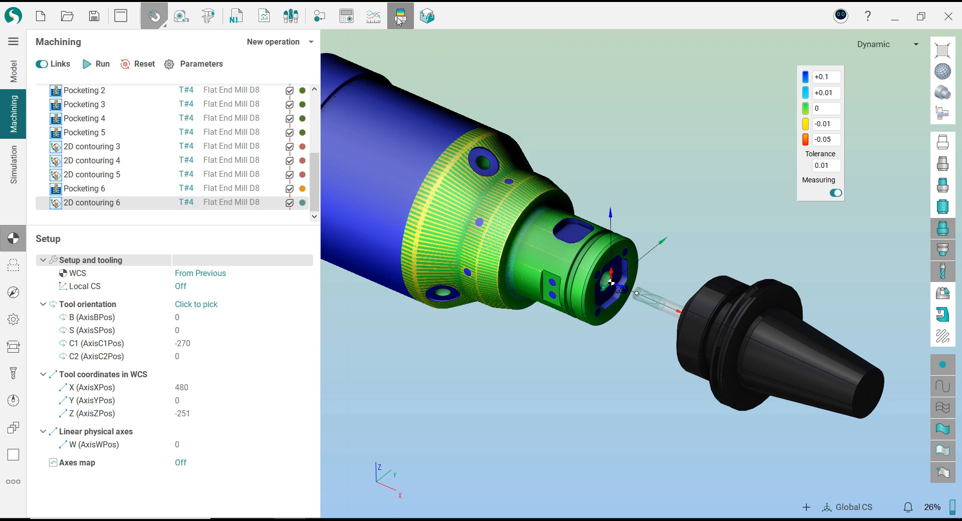
middle_drag(504, 224, 534, 235)
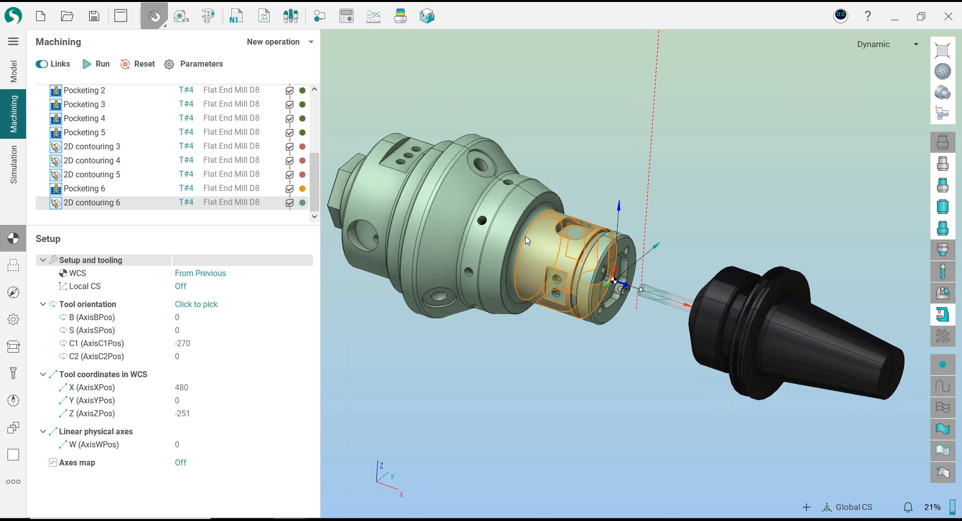
- Show the machine again and examine the part, chuck and milling head together
click(950, 320)
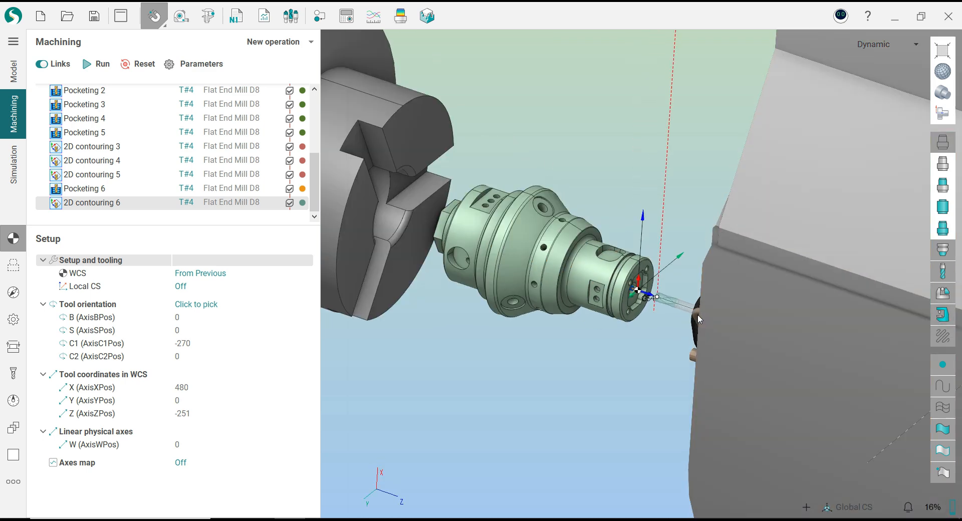
scroll(615, 273, down, 6)
middle_drag(616, 273, 625, 278)
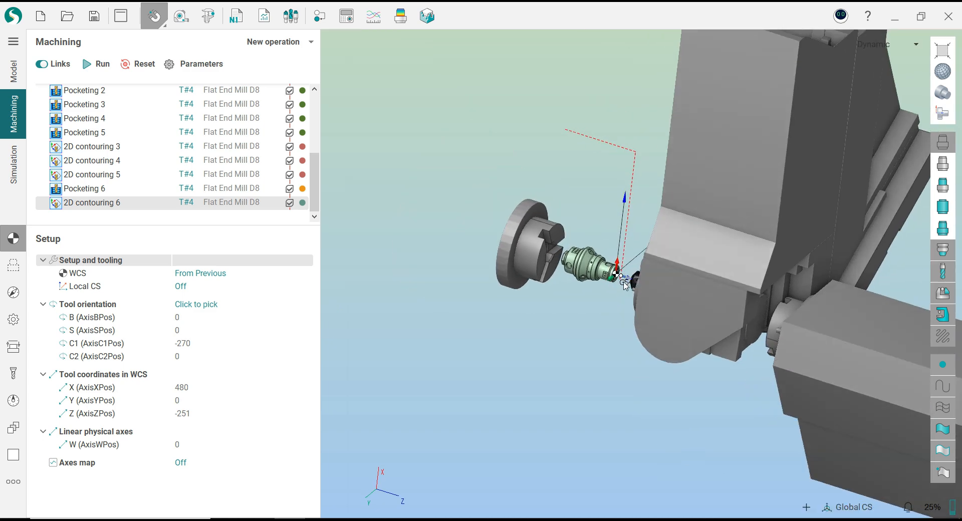
scroll(615, 285, up, 5)
middle_drag(586, 305, 574, 305)
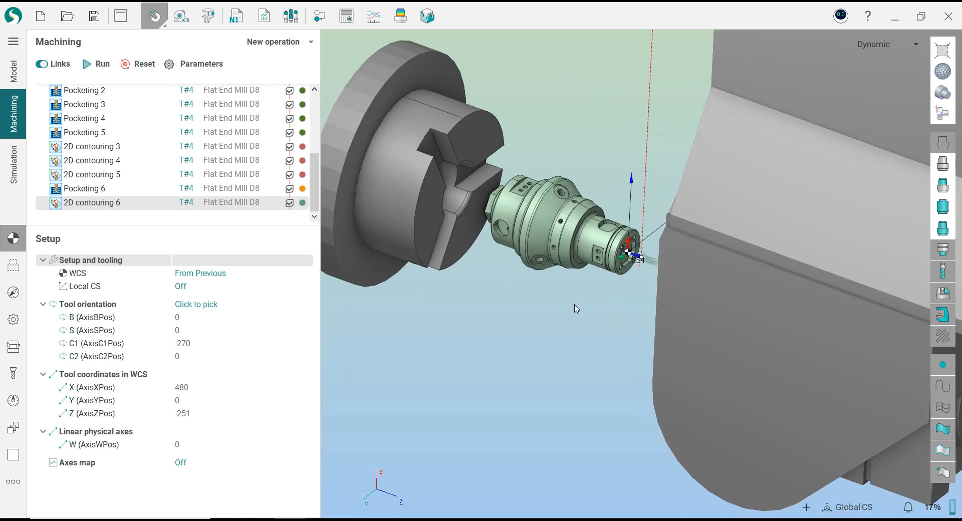